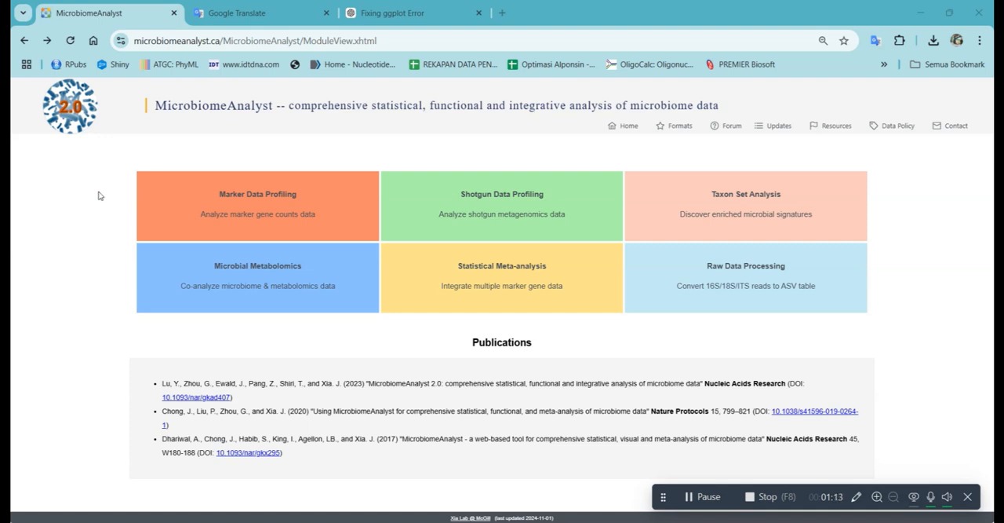
# Step: Start Marker Data Profiling and read the Data Format guidelines for taxonomic profiles, through to the tab-separated file examples
pyautogui.click(245, 193)
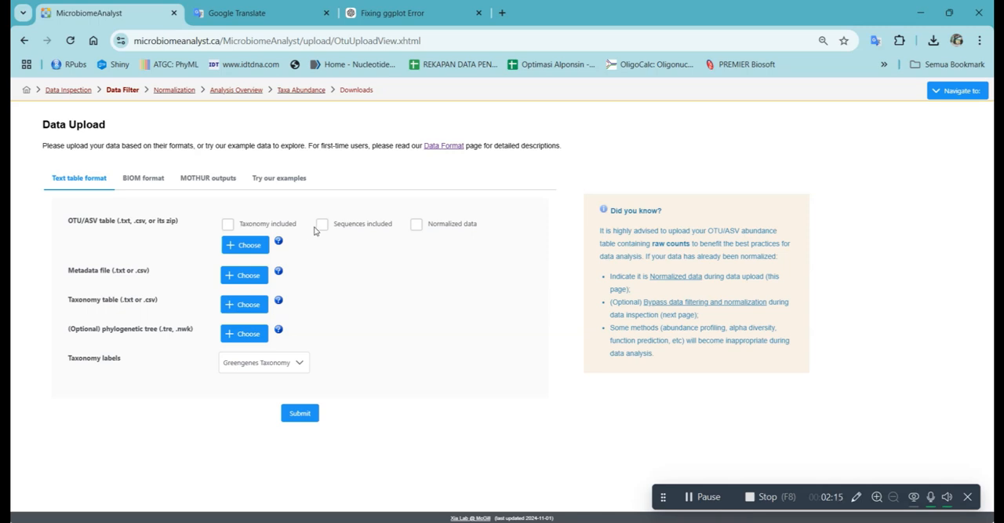
pyautogui.click(445, 146)
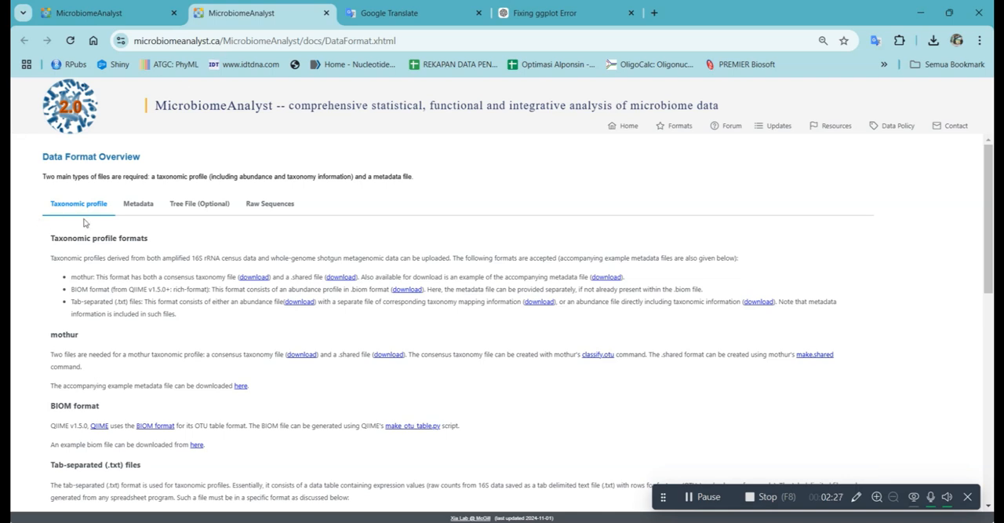
pyautogui.scroll(-1, 11, 353)
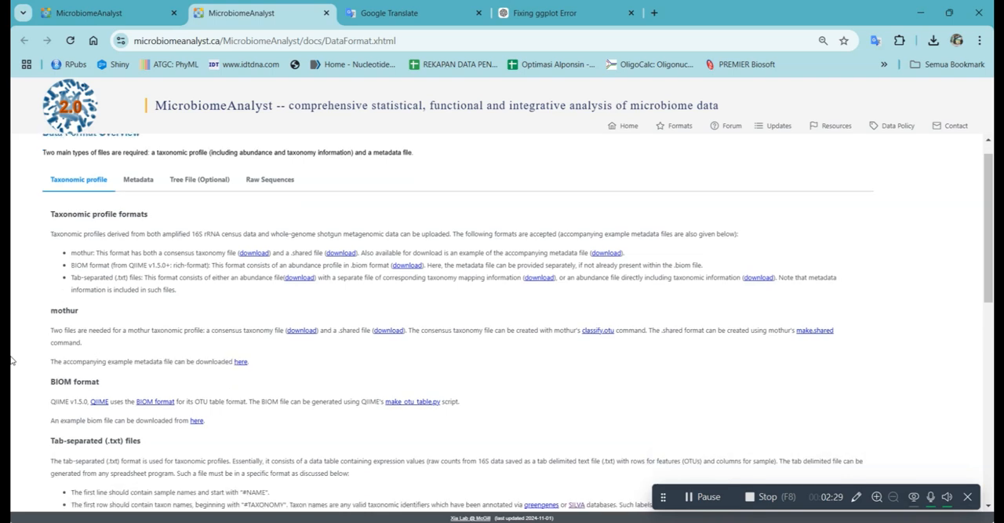
pyautogui.scroll(-2, 11, 359)
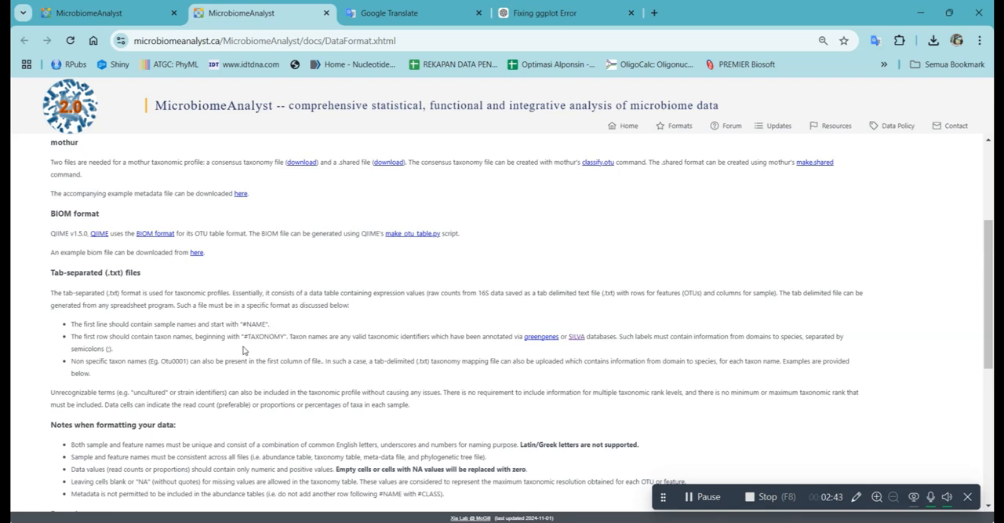
pyautogui.scroll(-1, 261, 345)
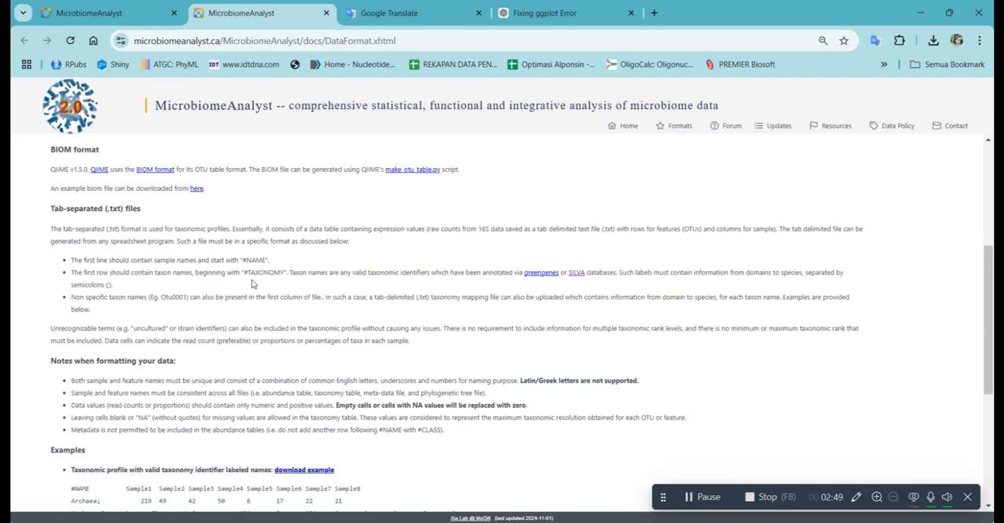
pyautogui.scroll(-2, 328, 342)
pyautogui.scroll(-3, 328, 343)
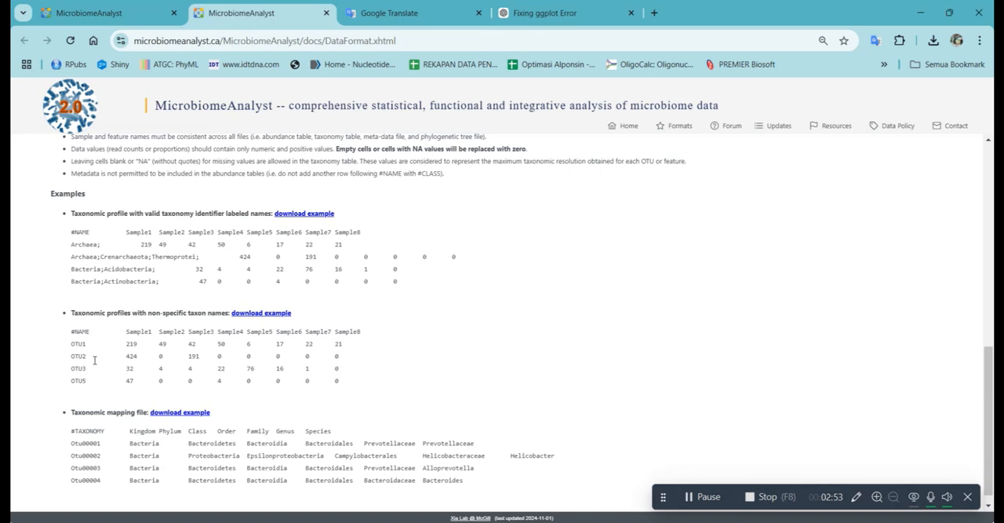
# Step: Back on the Data Upload page, choose ibd_asv_table.txt from Downloads > ibd_data > ibd_data > IBD_data as the OTU/ASV table
pyautogui.click(132, 5)
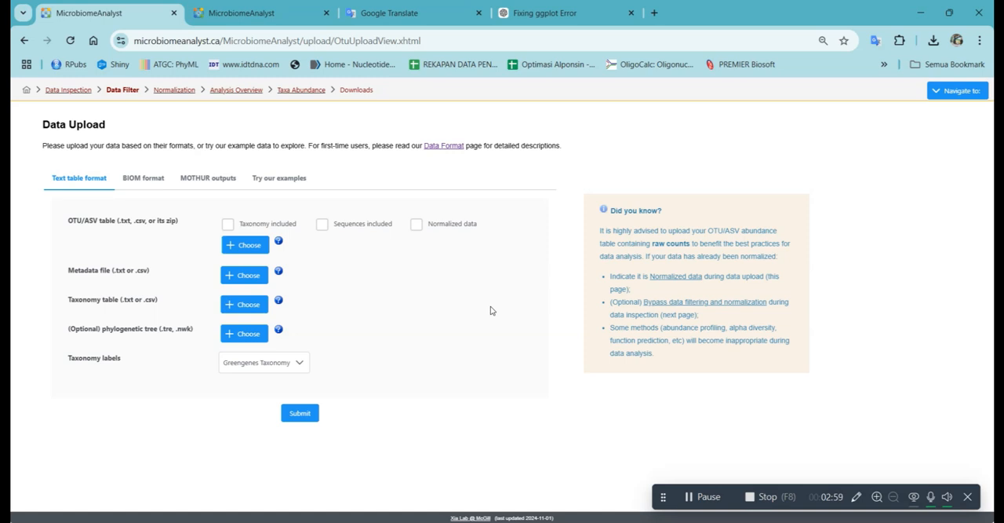
pyautogui.click(236, 250)
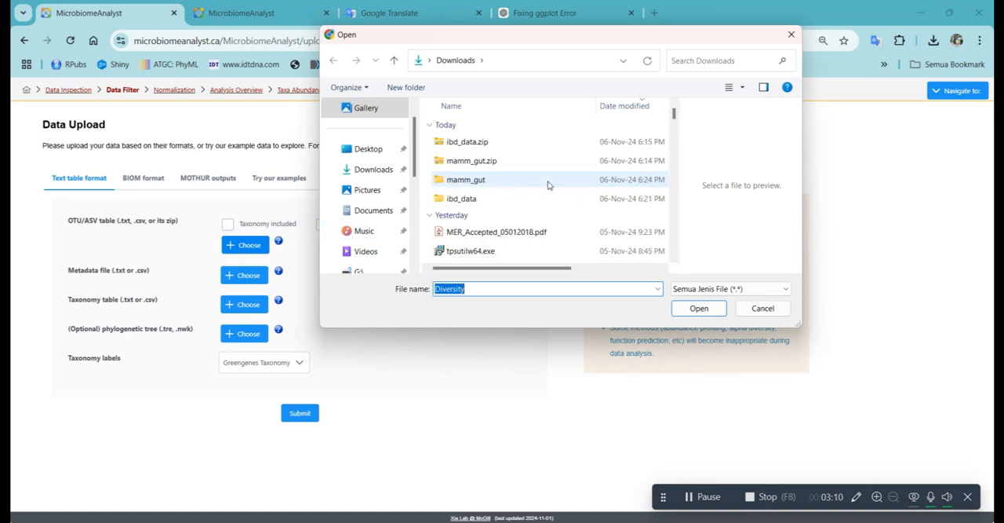
pyautogui.click(461, 198)
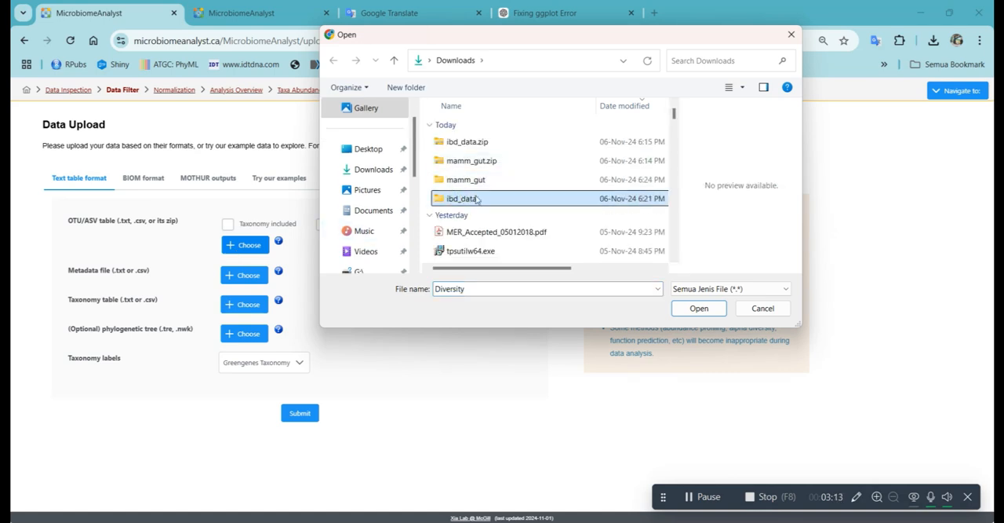
pyautogui.doubleClick(485, 200)
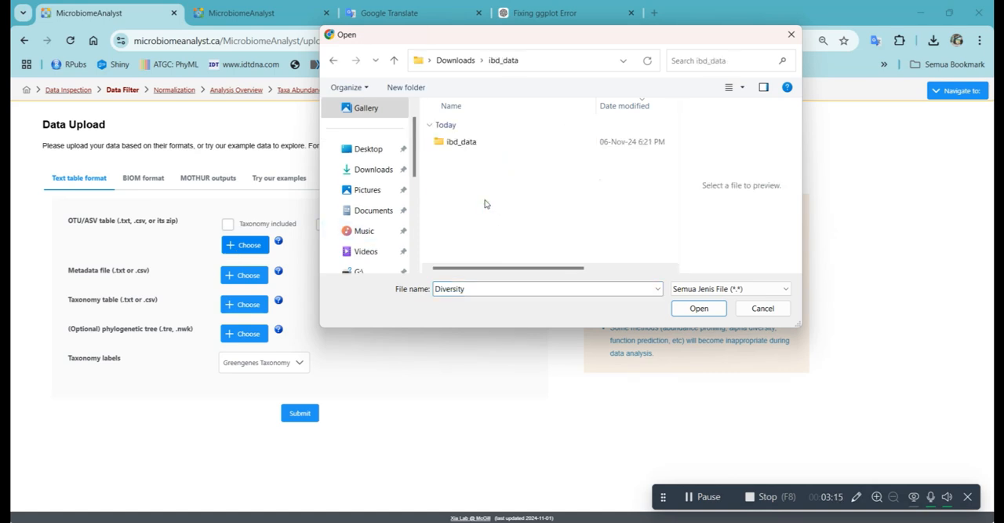
pyautogui.doubleClick(474, 150)
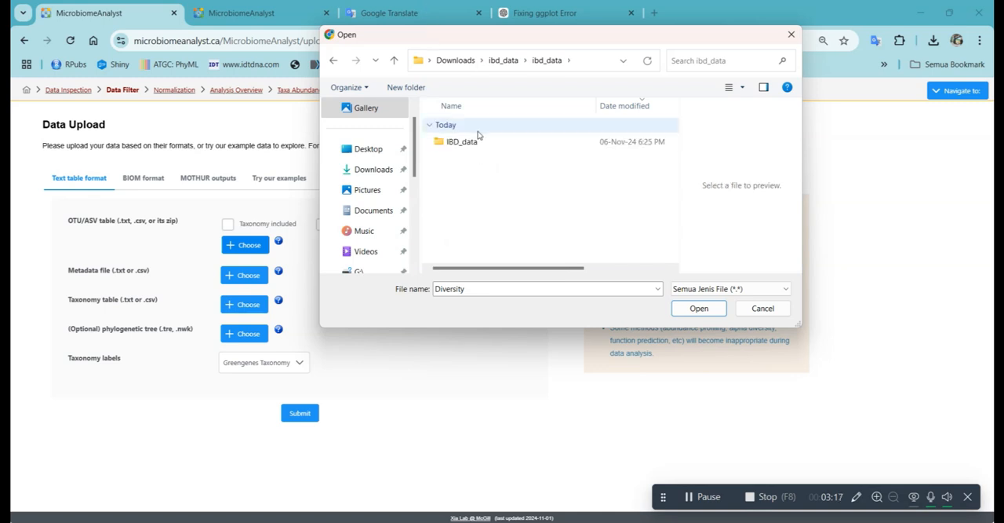
pyautogui.click(475, 142)
pyautogui.doubleClick(476, 141)
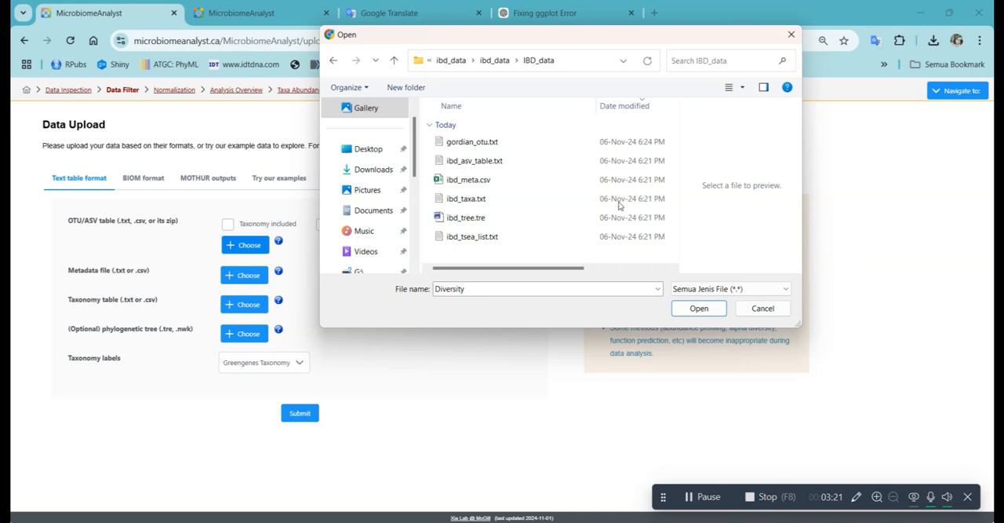
pyautogui.click(541, 166)
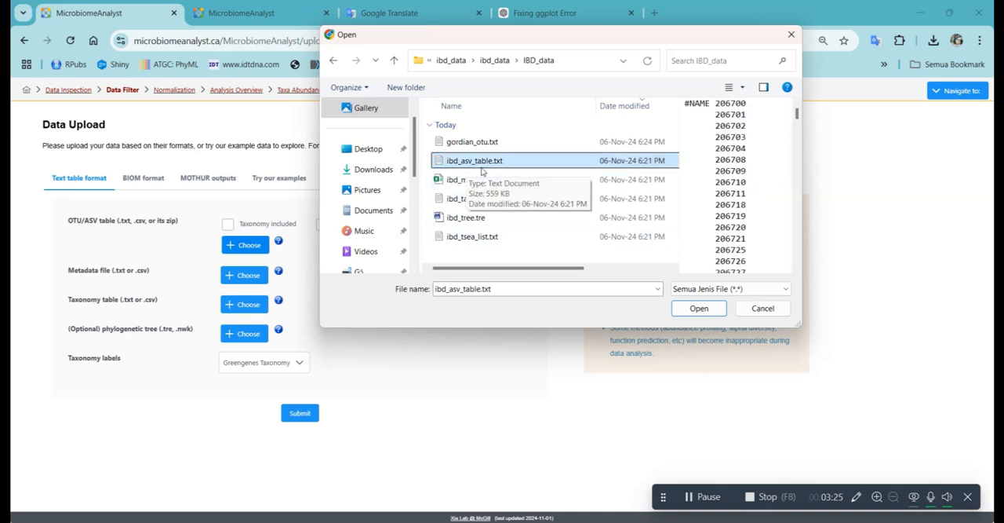
pyautogui.click(697, 309)
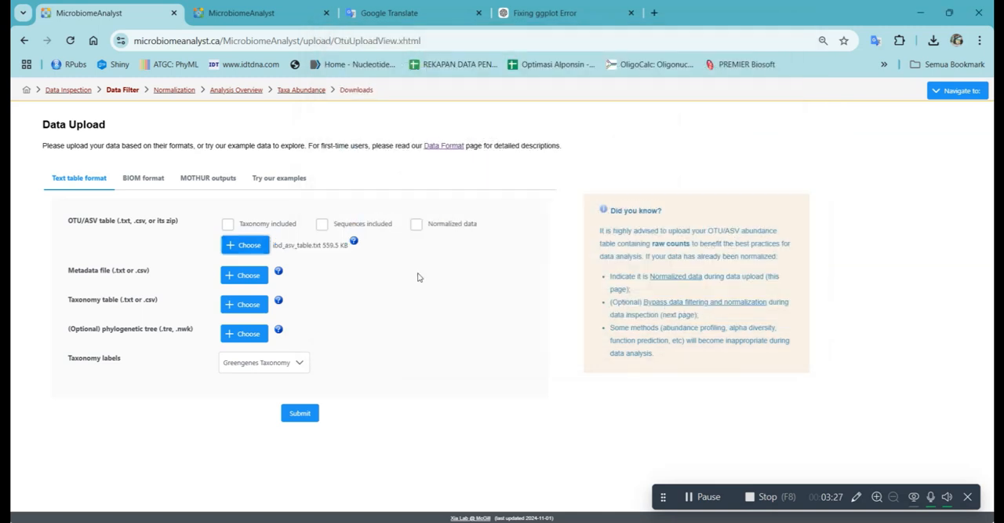
# Step: Choose ibd_meta.csv from the same folder as the metadata file
pyautogui.click(245, 276)
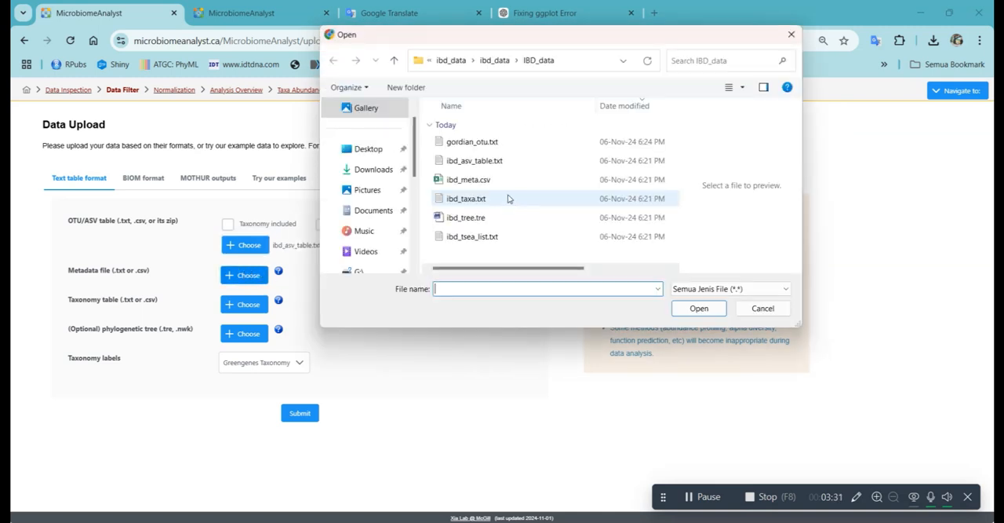
pyautogui.click(468, 180)
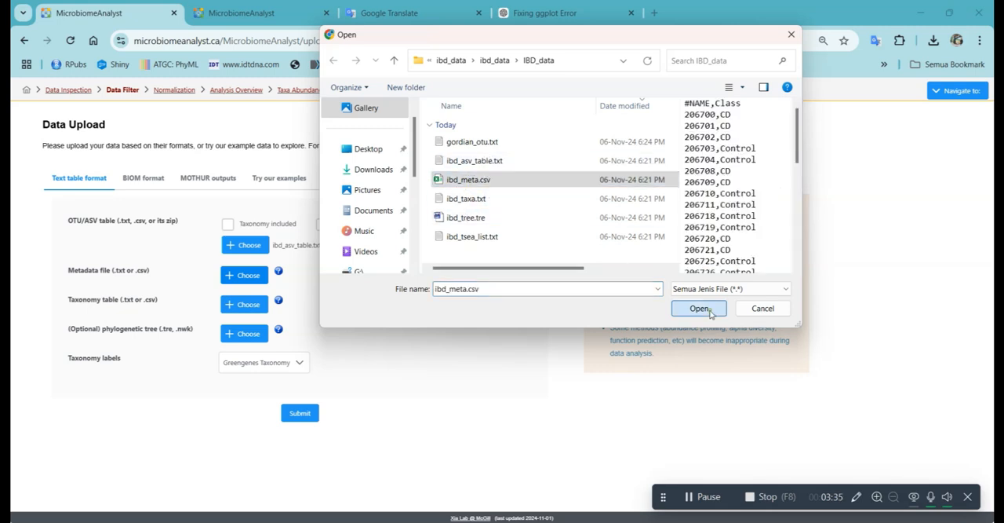
pyautogui.click(699, 307)
# Step: Choose ibd_taxa.txt from the IBD_data folder as the taxonomy table
pyautogui.click(233, 311)
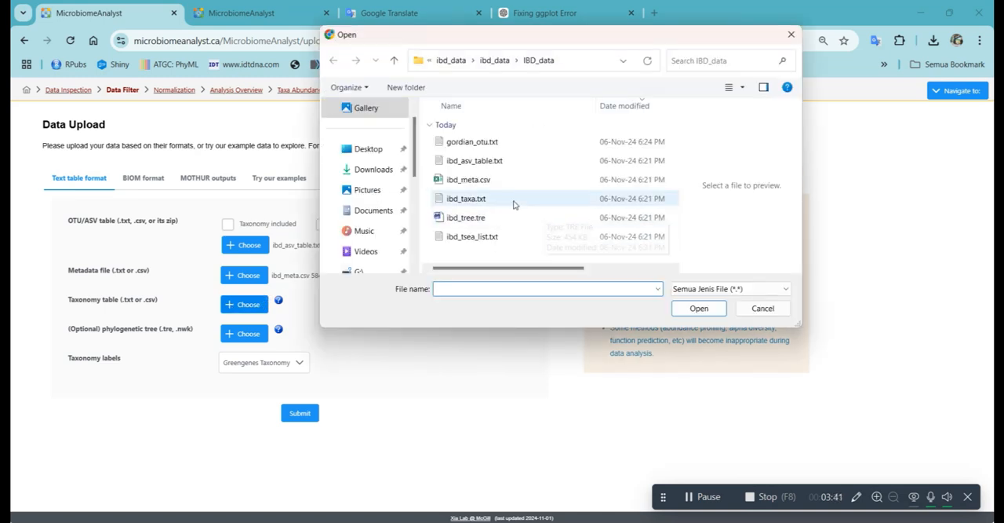
pyautogui.click(514, 199)
pyautogui.click(699, 308)
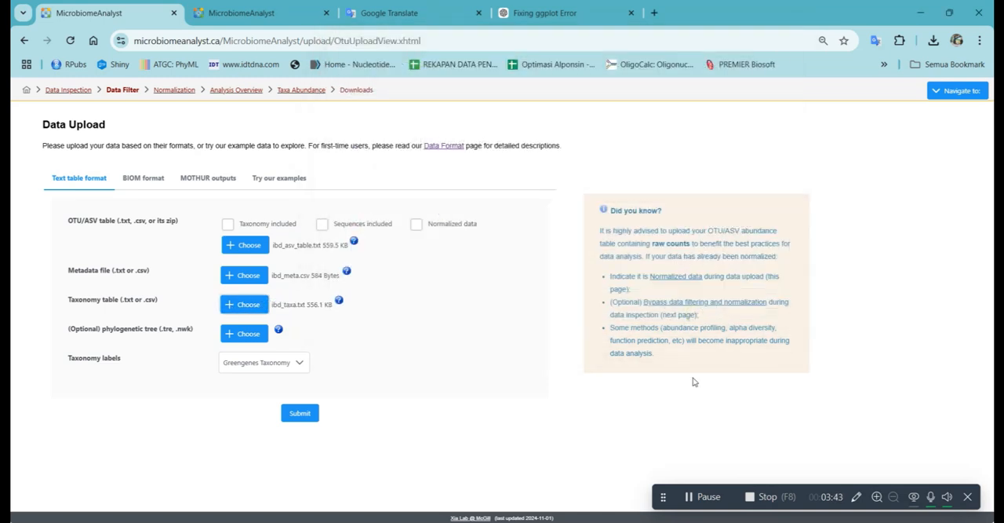
# Step: Switch to the IBD_data folder in File Explorer, open ibd_meta.csv in Excel and fit column A to its contents
pyautogui.moveTo(736, 486)
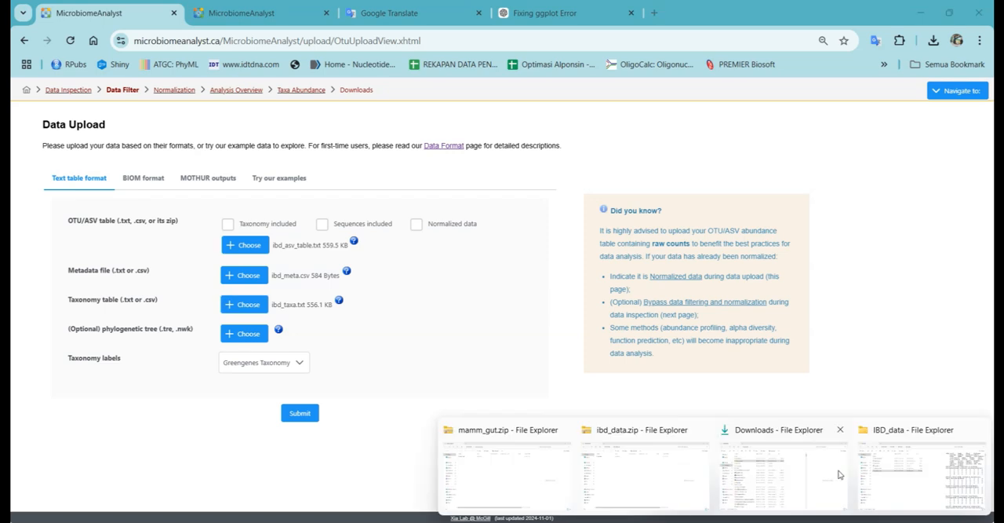
pyautogui.click(922, 471)
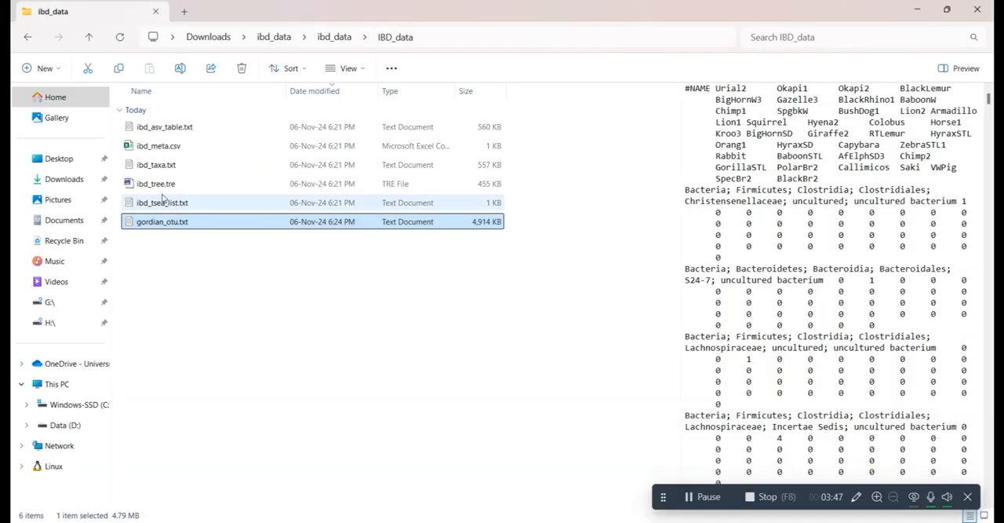
pyautogui.click(169, 146)
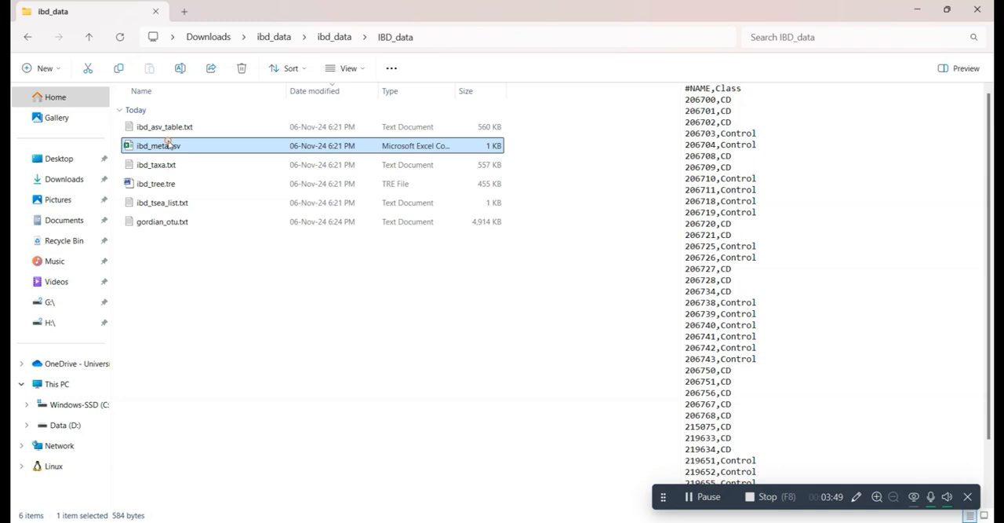
pyautogui.rightClick(169, 146)
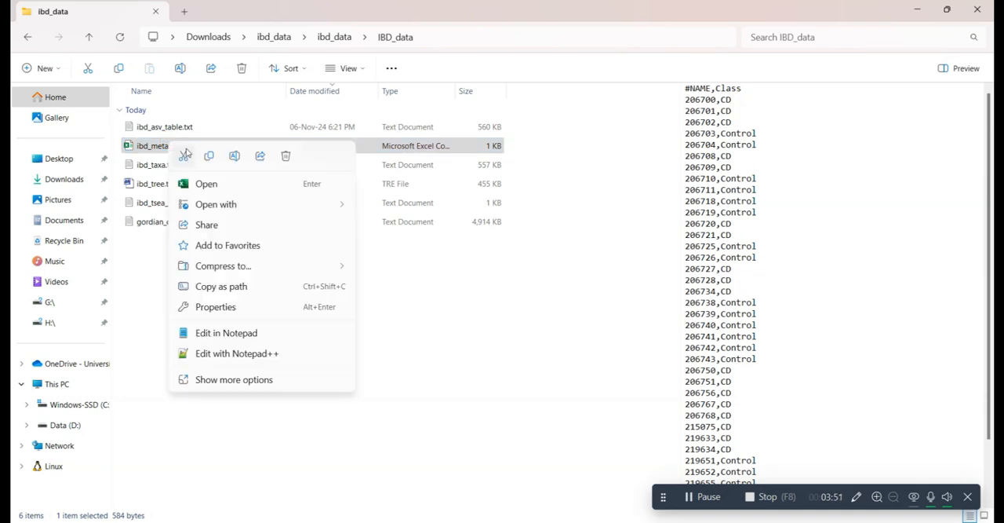
pyautogui.click(296, 190)
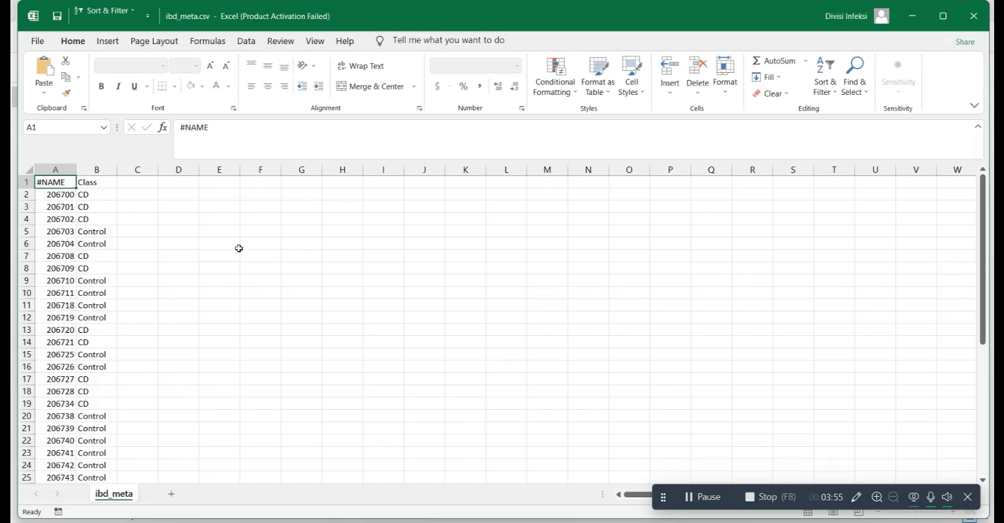
pyautogui.doubleClick(74, 170)
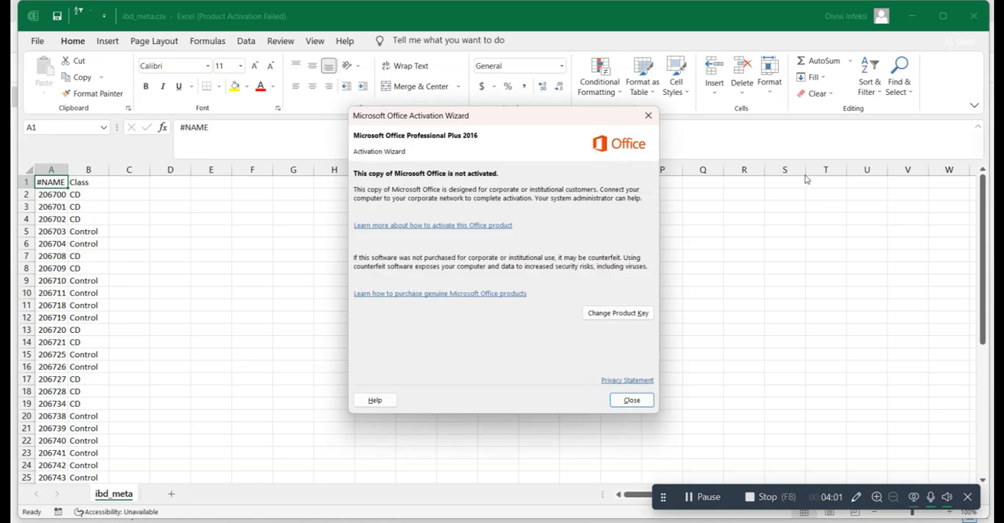
pyautogui.click(648, 116)
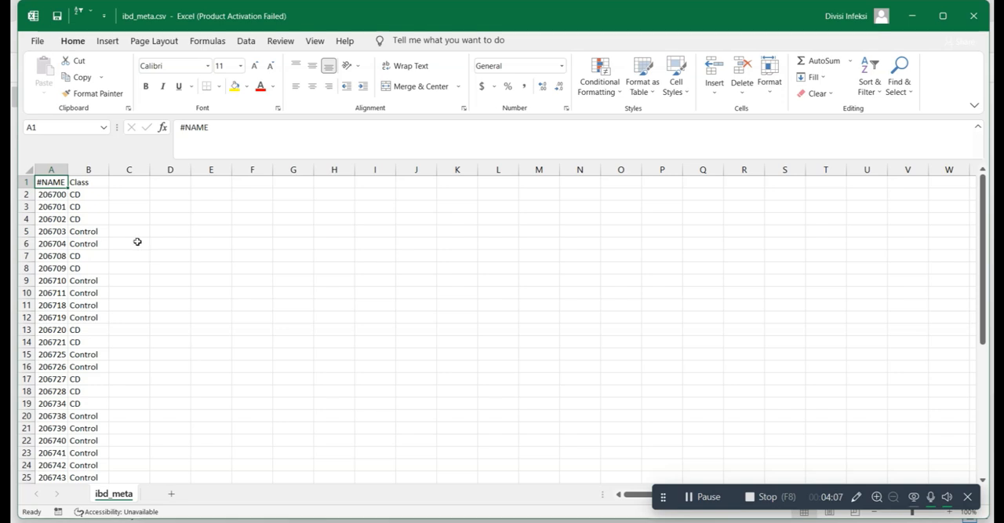
# Step: Examine the CD and Control groups in the metadata's Class column down to the last sample, and close the file
pyautogui.click(97, 191)
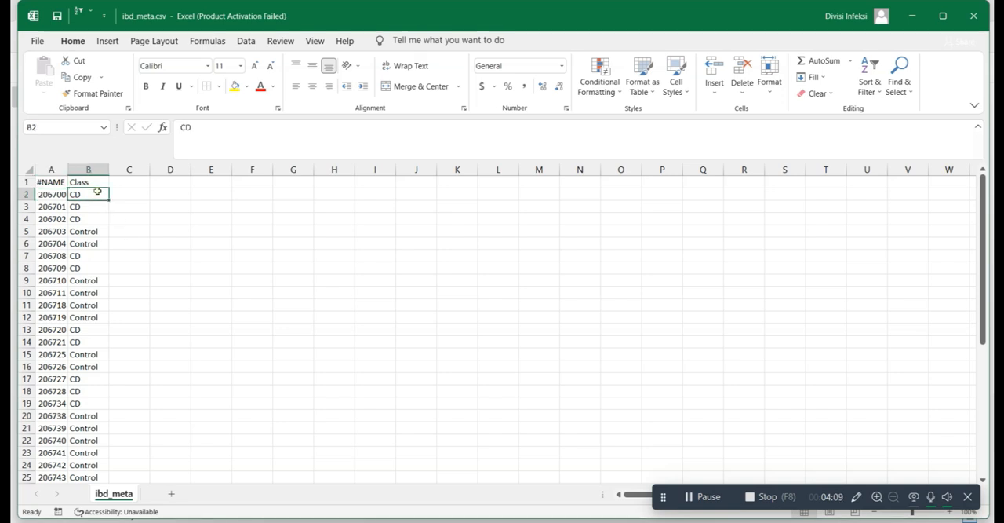
pyautogui.click(90, 231)
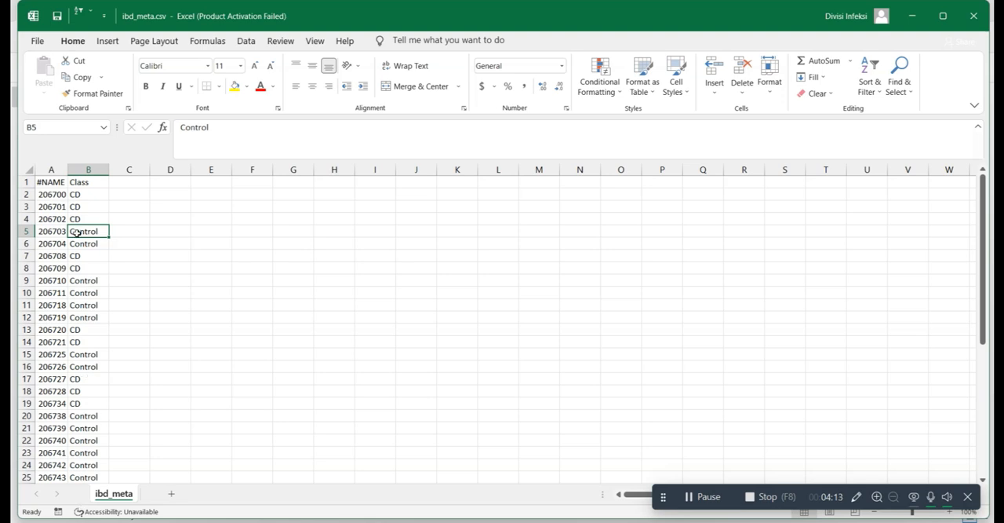
pyautogui.scroll(-8, 85, 424)
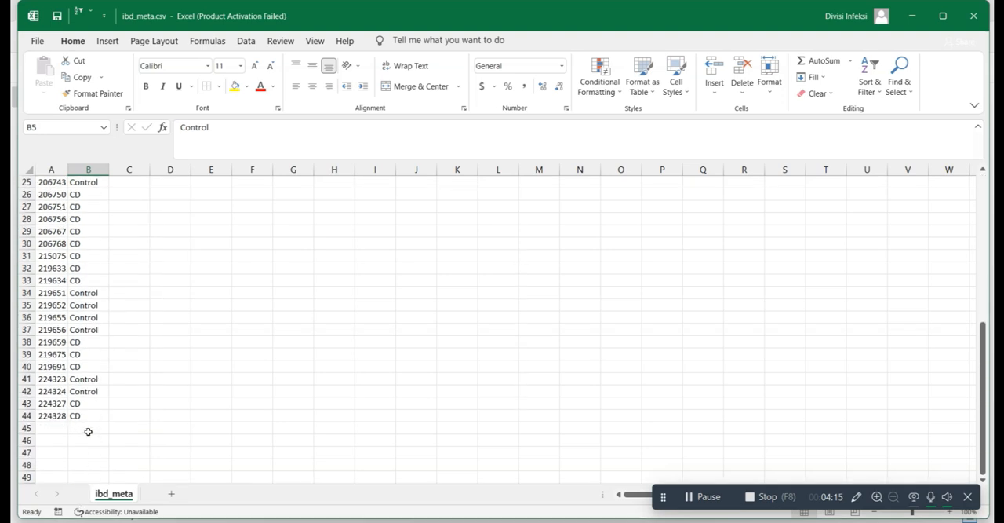
pyautogui.scroll(8, 90, 392)
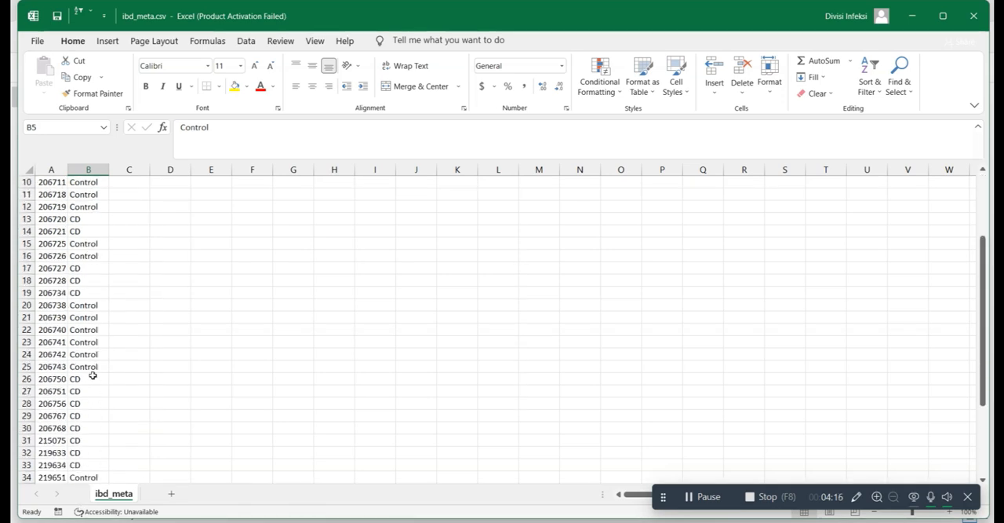
pyautogui.click(961, 23)
pyautogui.click(499, 282)
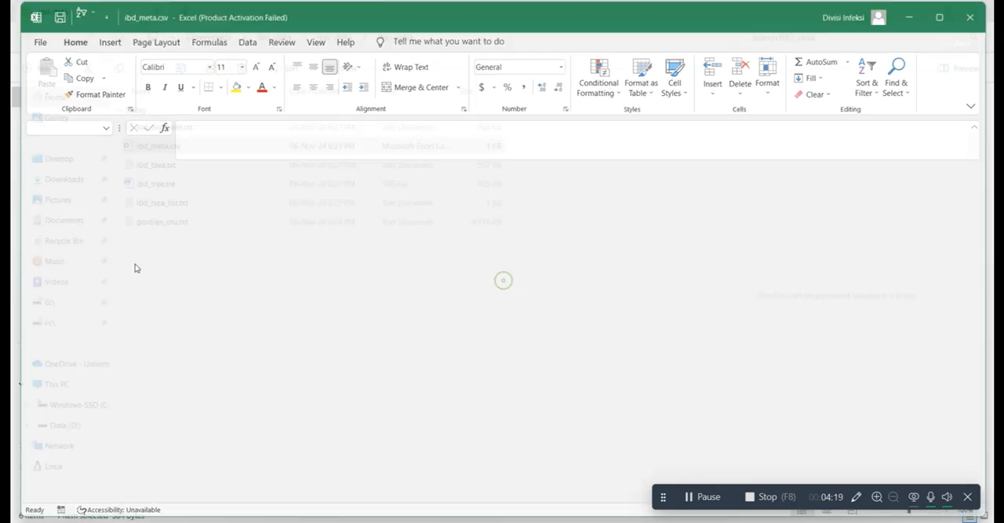
# Step: Open ibd_asv_table.txt from the IBD_data folder in Excel and dismiss the Office activation wizard
pyautogui.click(187, 129)
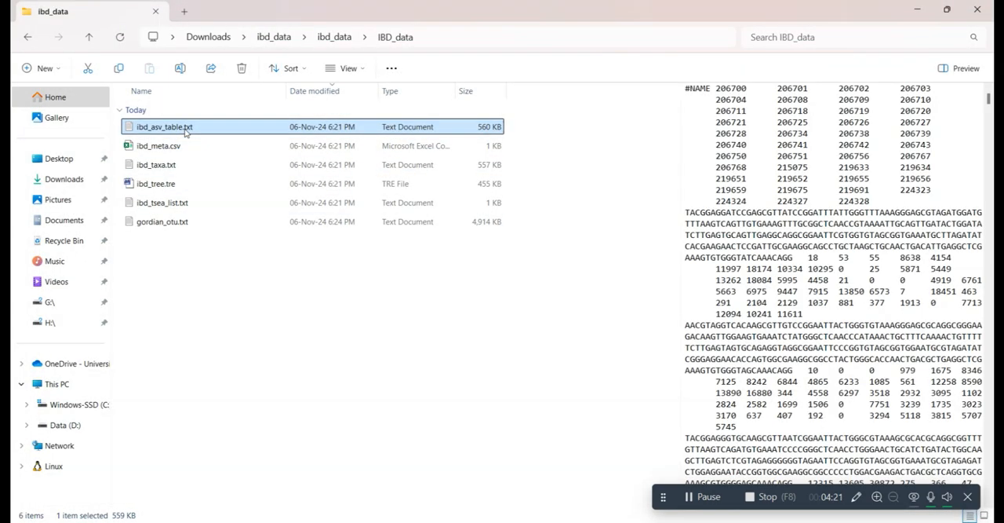
pyautogui.rightClick(187, 130)
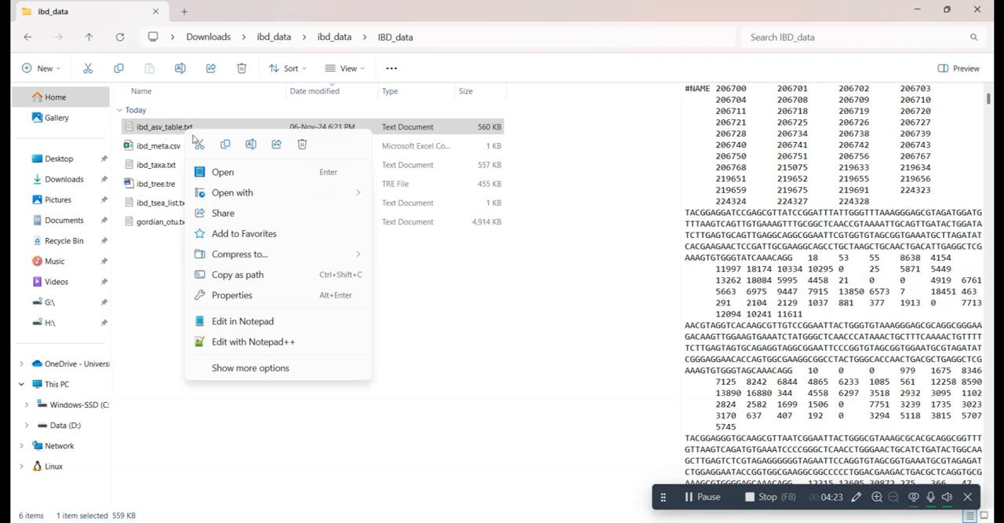
pyautogui.moveTo(328, 197)
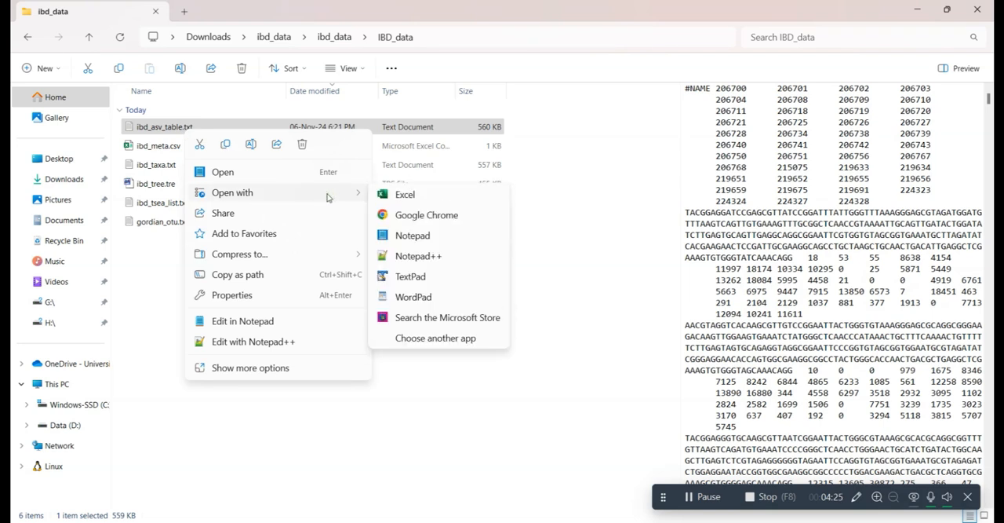
pyautogui.click(408, 196)
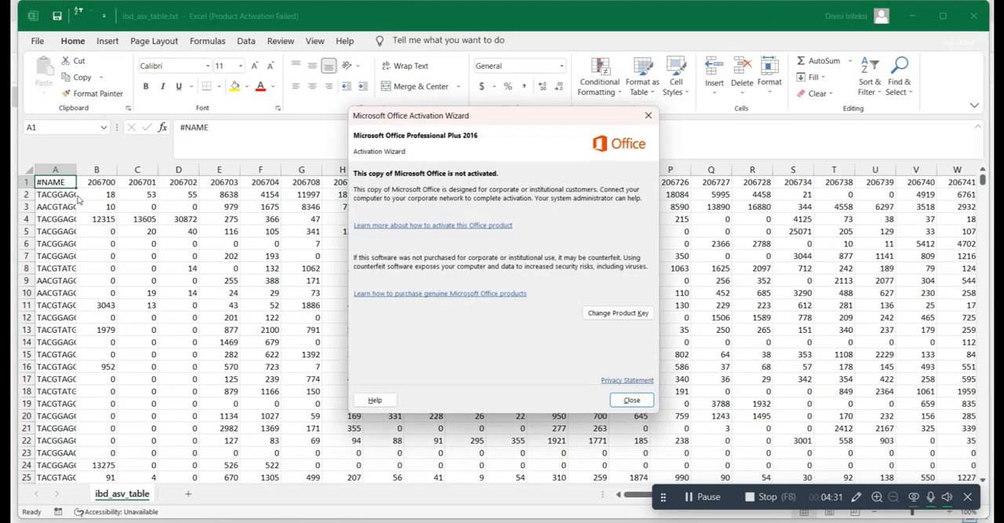
pyautogui.click(648, 115)
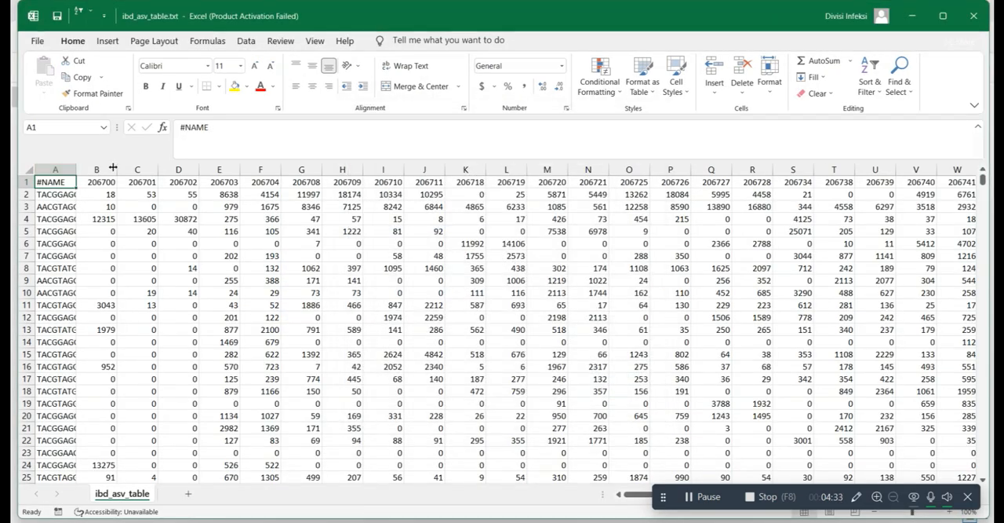
# Step: Fit column A of the ASV table to its contents and compare the table's layout with the examples on MicrobiomeAnalyst's Data Format page
pyautogui.doubleClick(78, 169)
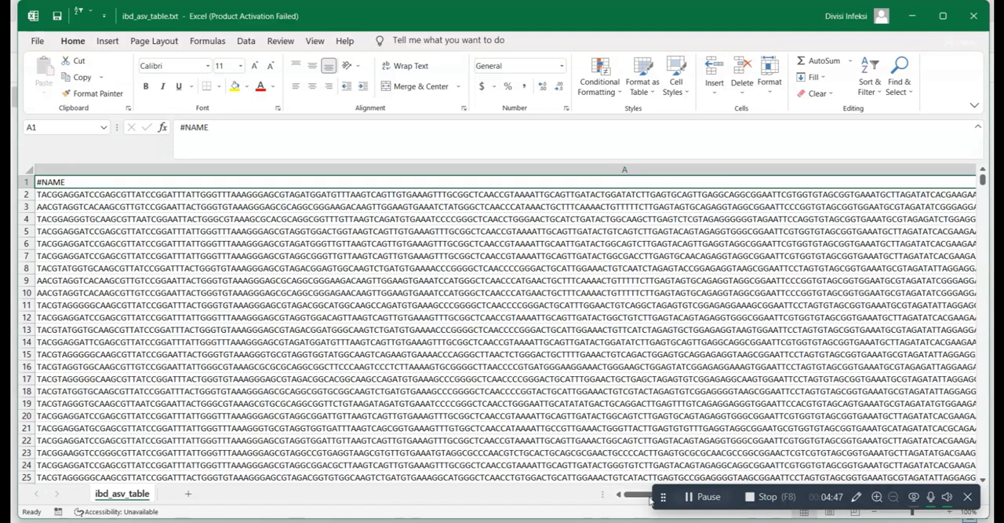
pyautogui.moveTo(638, 496); pyautogui.dragTo(666, 499)
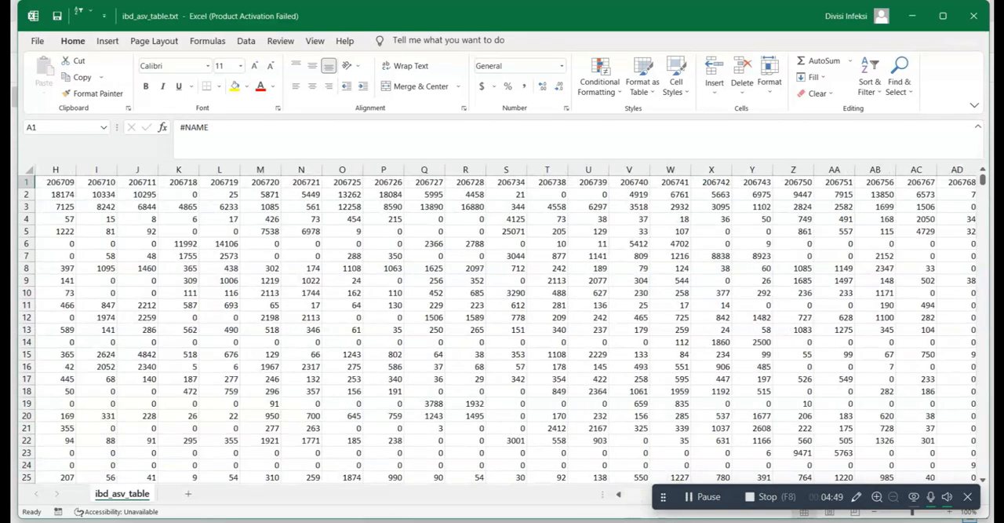
pyautogui.click(614, 520)
pyautogui.click(256, 13)
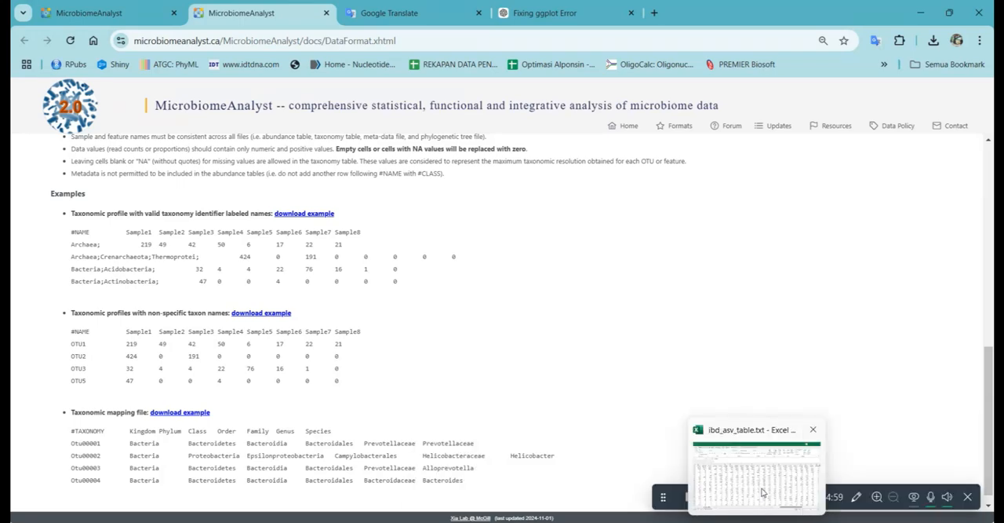
pyautogui.click(692, 379)
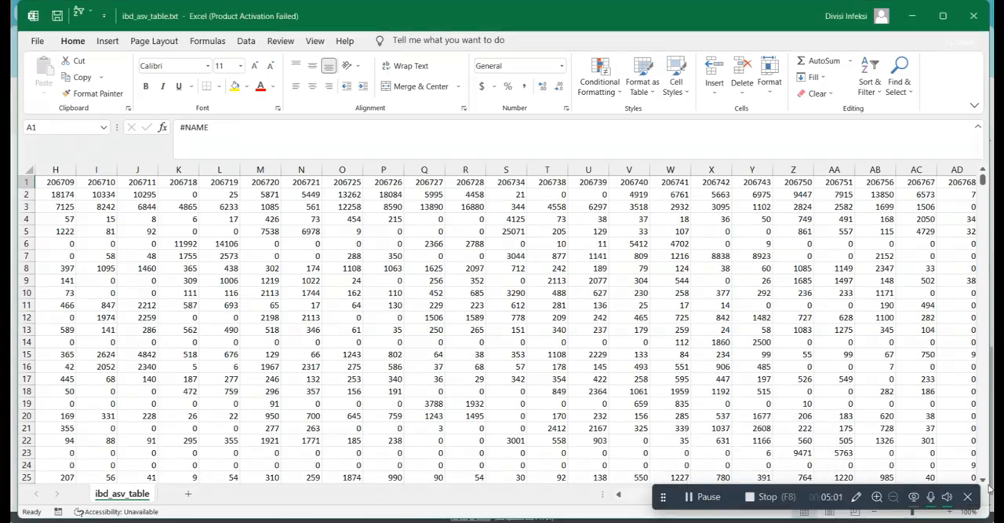
# Step: Maximize the ASV table, examine its sequence names, sample IDs and read counts, and close the file without saving
pyautogui.click(944, 15)
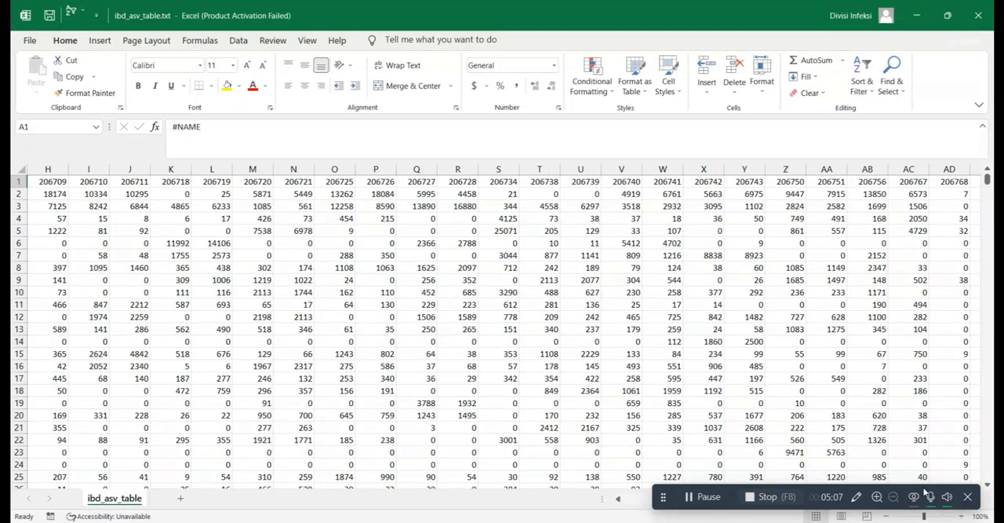
pyautogui.moveTo(906, 493); pyautogui.dragTo(907, 522)
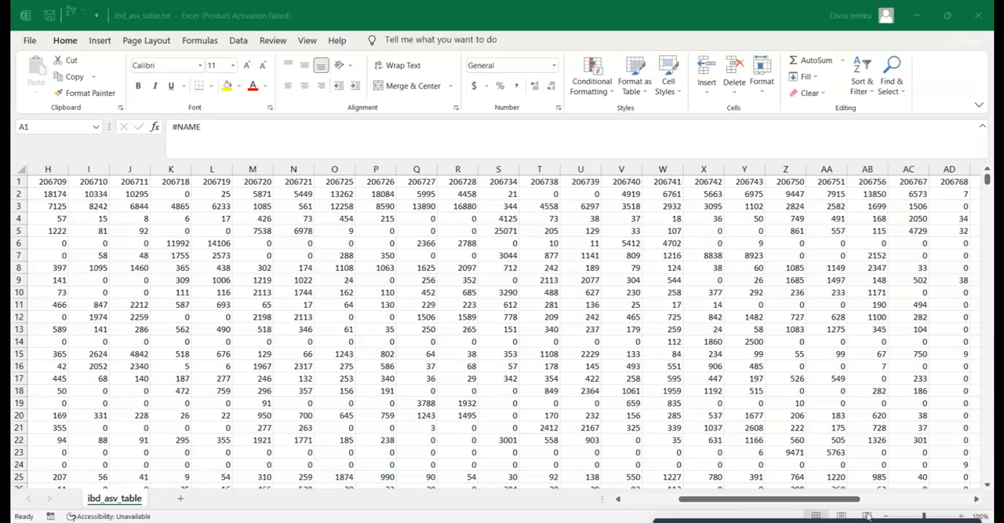
pyautogui.moveTo(831, 503); pyautogui.dragTo(648, 502)
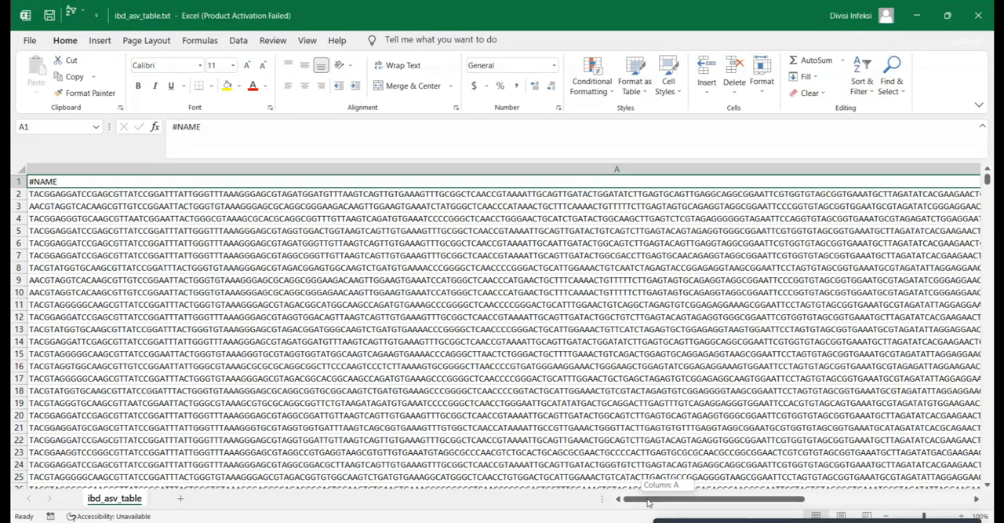
pyautogui.moveTo(655, 502); pyautogui.dragTo(664, 504)
pyautogui.click(975, 499)
pyautogui.click(975, 500)
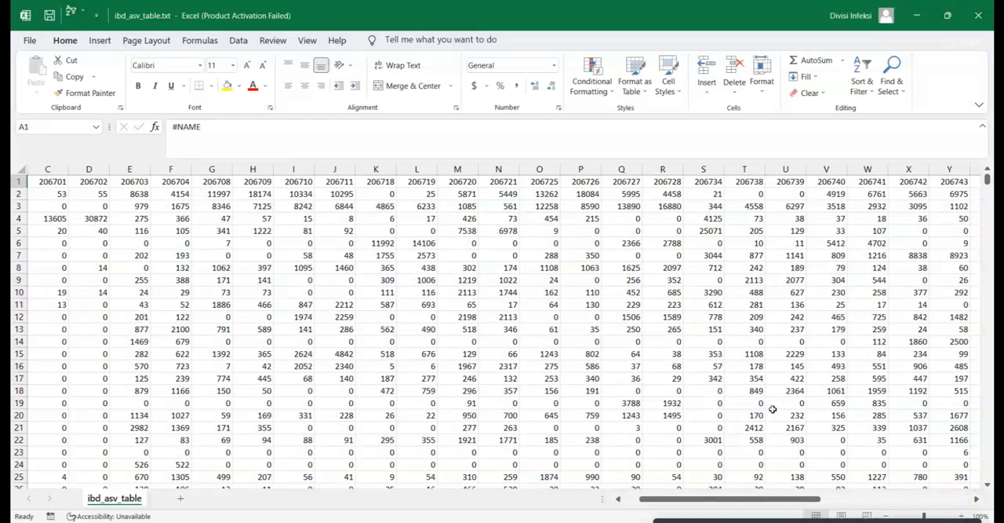
pyautogui.click(89, 181)
pyautogui.moveTo(652, 500)
pyautogui.mouseDown()
pyautogui.moveTo(634, 499)
pyautogui.moveTo(639, 506)
pyautogui.mouseUp()
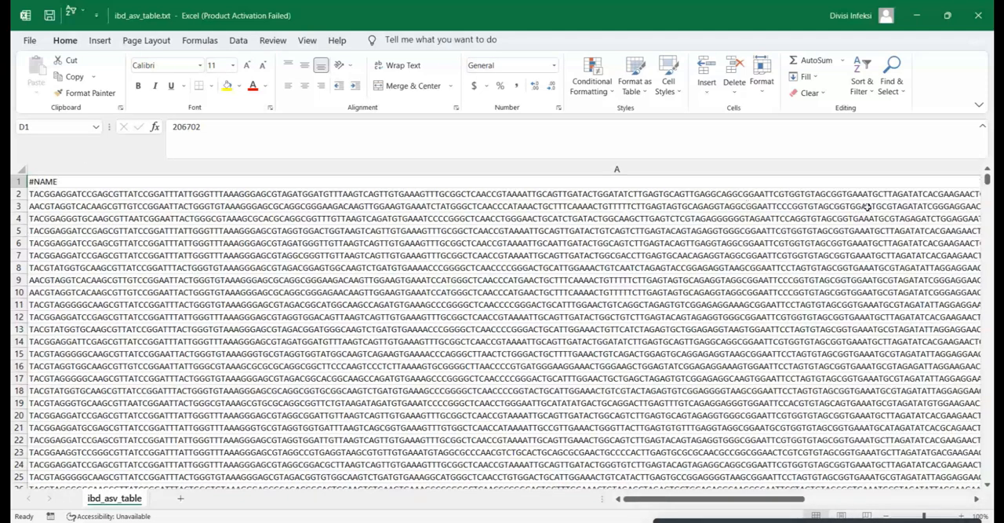
pyautogui.moveTo(681, 502)
pyautogui.mouseDown()
pyautogui.moveTo(699, 502)
pyautogui.moveTo(689, 502)
pyautogui.mouseUp()
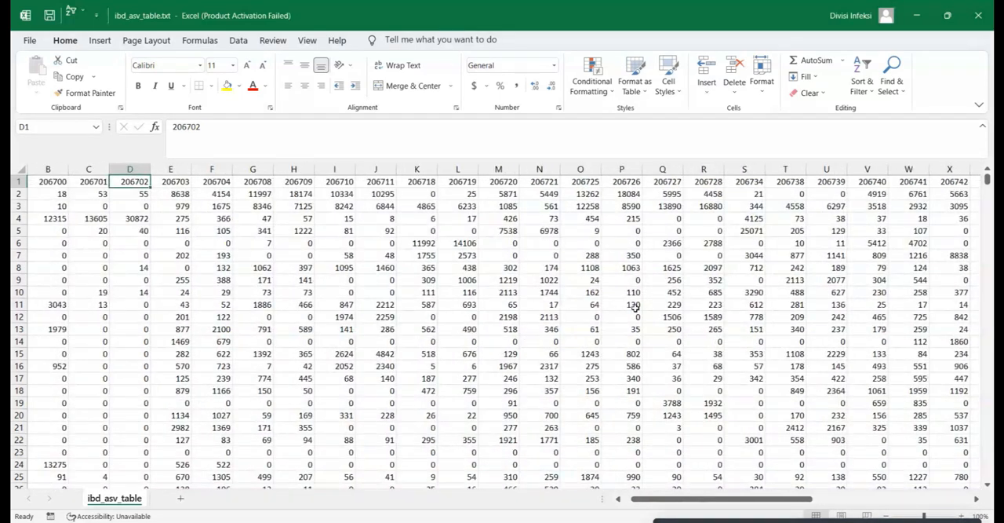
pyautogui.click(52, 193)
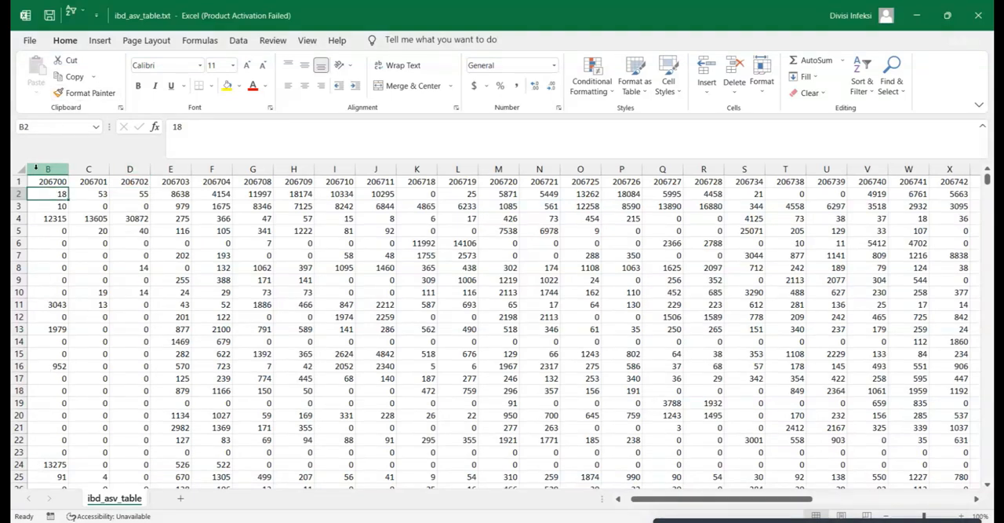
pyautogui.click(978, 15)
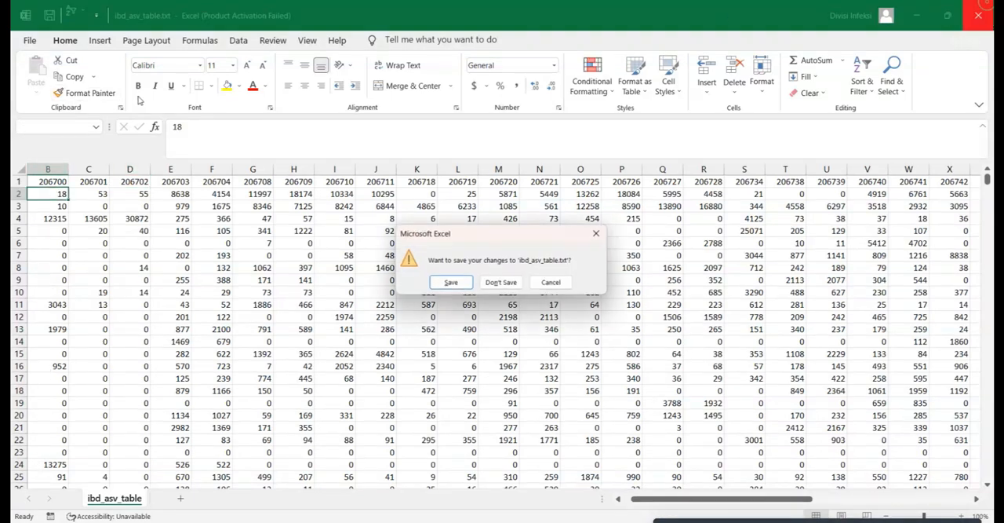
pyautogui.click(503, 284)
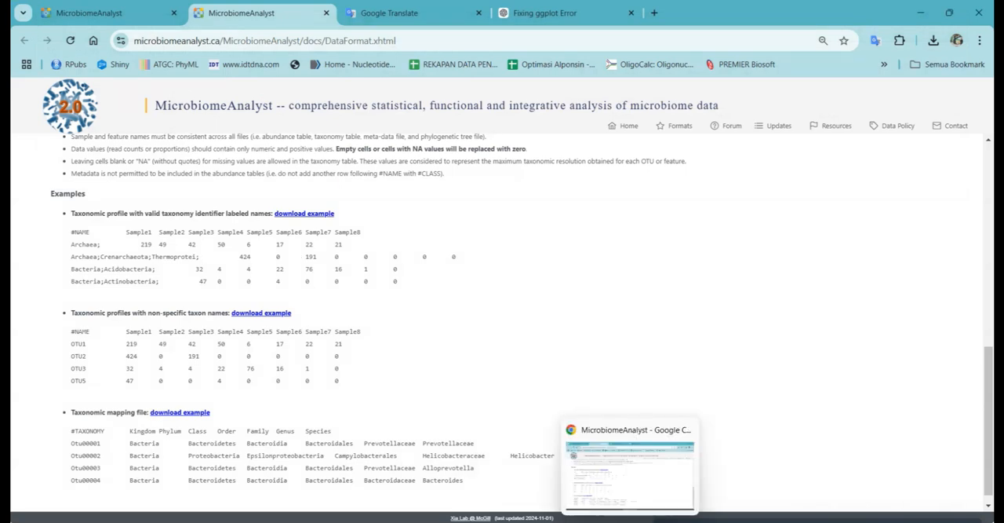
# Step: Switch to the IBD_data folder in File Explorer and open ibd_taxa.txt in Excel
pyautogui.moveTo(711, 520)
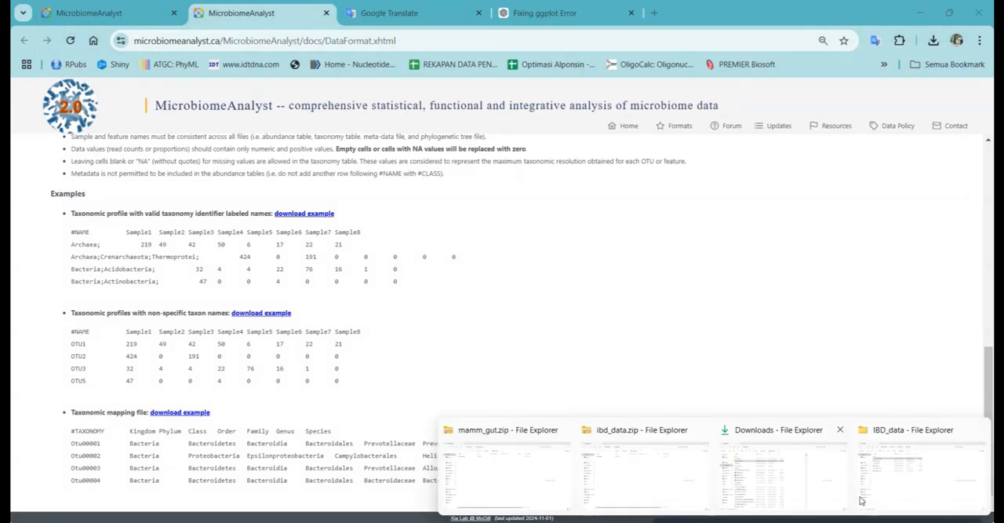
pyautogui.click(909, 490)
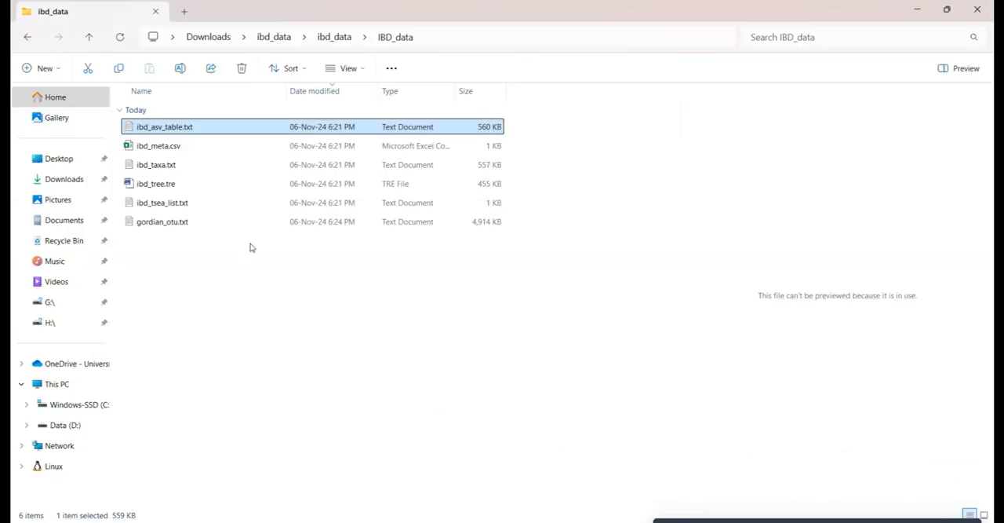
pyautogui.click(181, 164)
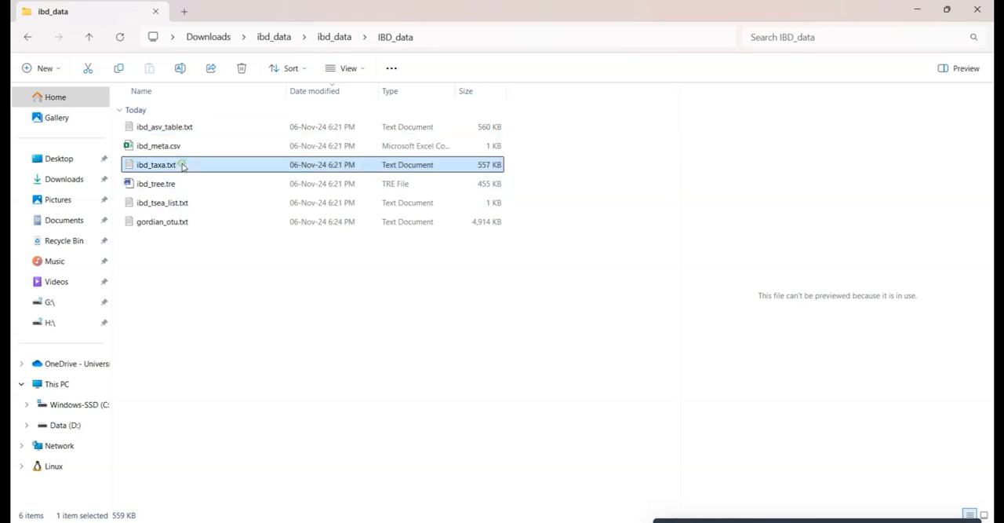
pyautogui.rightClick(181, 165)
pyautogui.moveTo(307, 230)
pyautogui.click(392, 229)
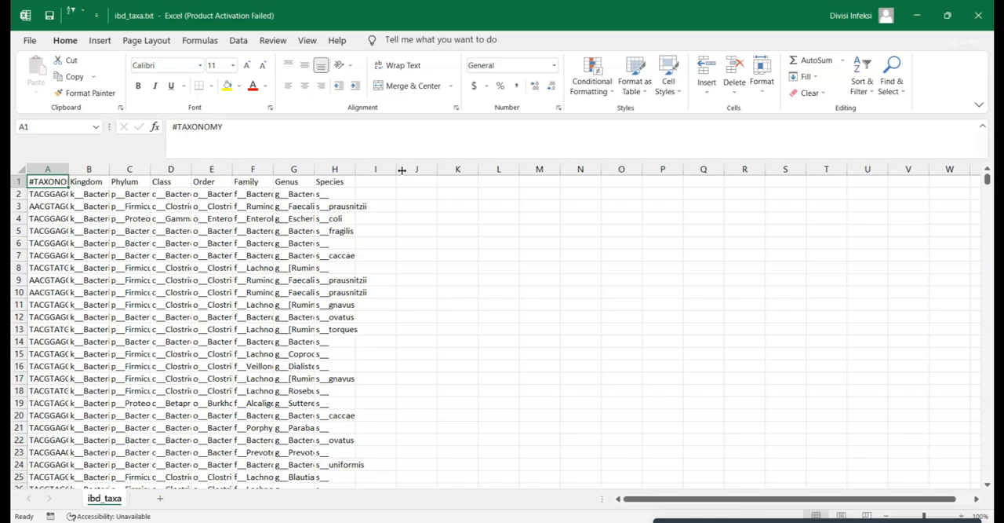
# Step: Widen the Species column, examine the sequence in the first taxonomy row, and close ibd_taxa.txt without saving
pyautogui.moveTo(351, 169); pyautogui.dragTo(409, 169)
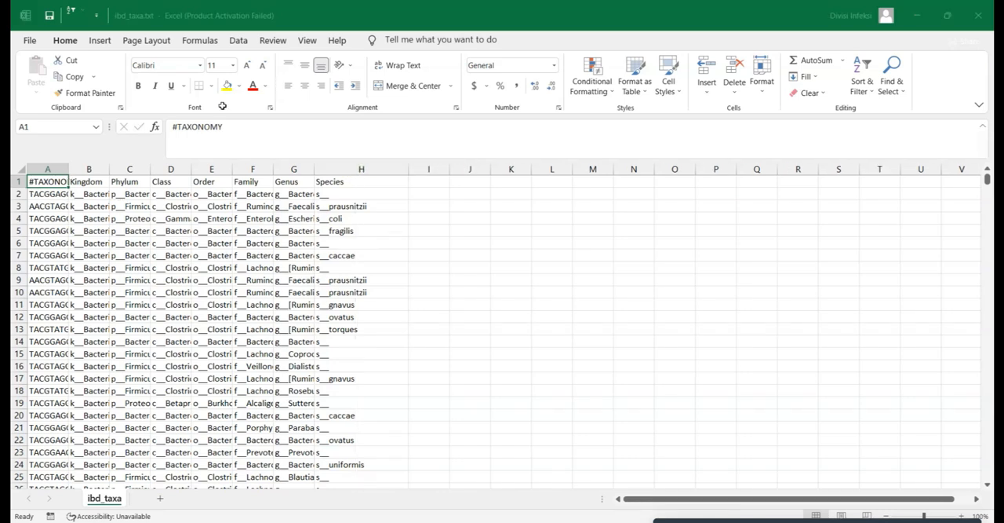
pyautogui.click(646, 116)
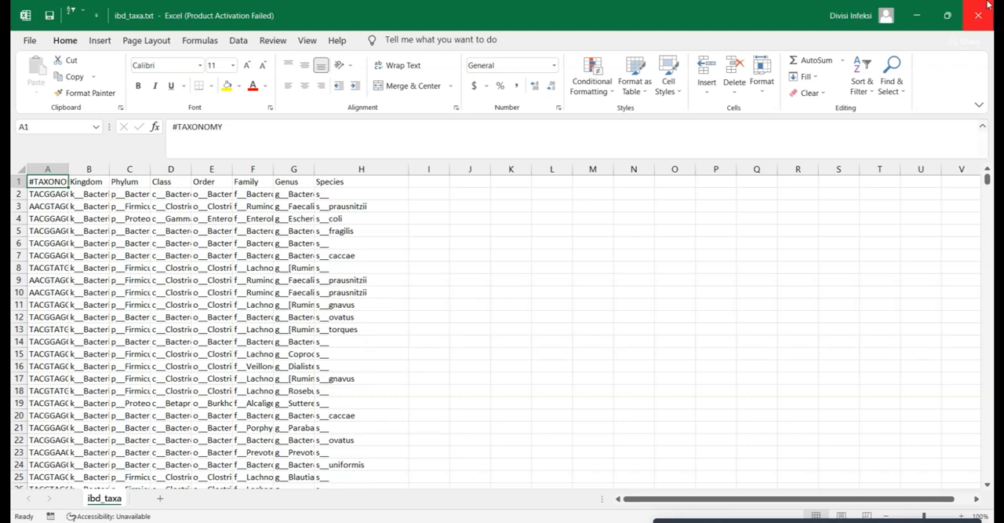
pyautogui.click(32, 193)
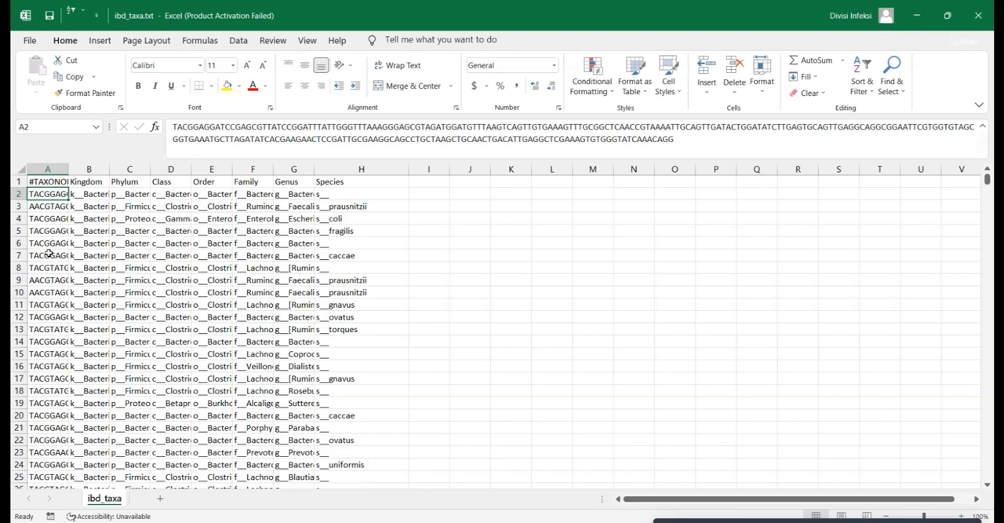
pyautogui.click(979, 16)
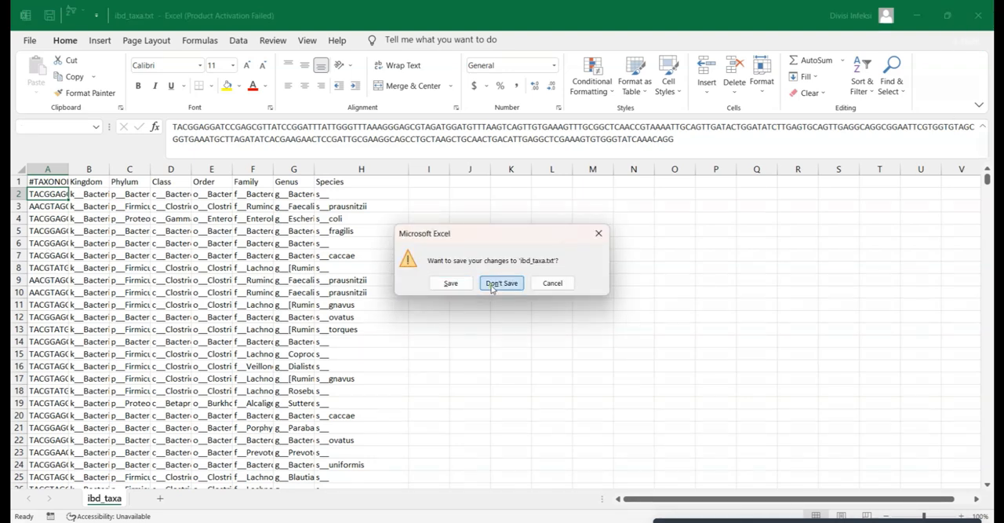
pyautogui.click(493, 289)
# Step: Return to MicrobiomeAnalyst's Data Upload page in the browser, set the taxonomy labels to SILVA Taxonomy and submit the files
pyautogui.click(648, 521)
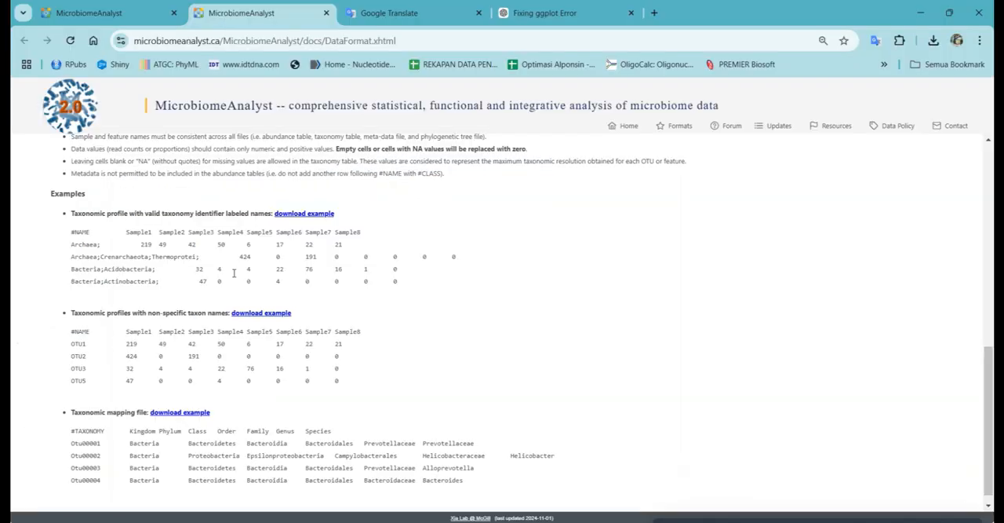
pyautogui.click(148, 6)
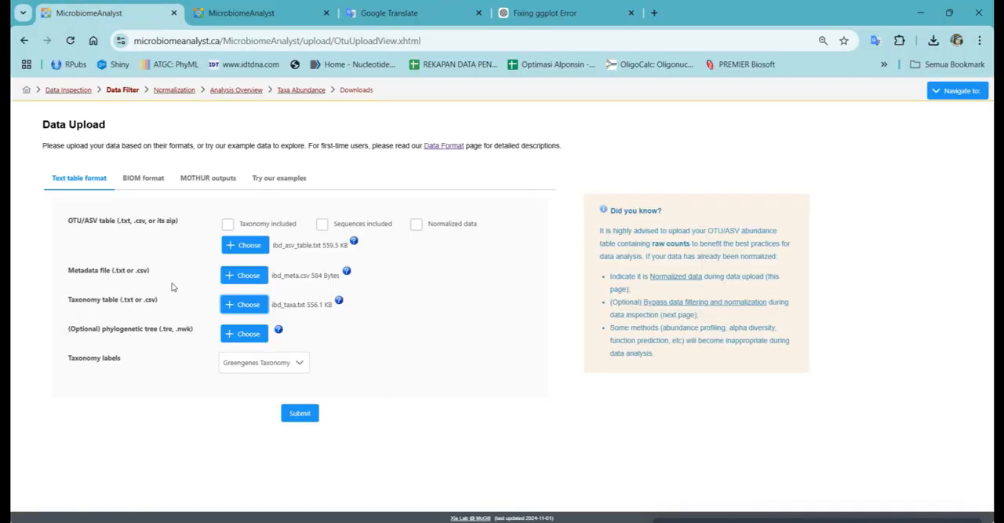
pyautogui.click(274, 363)
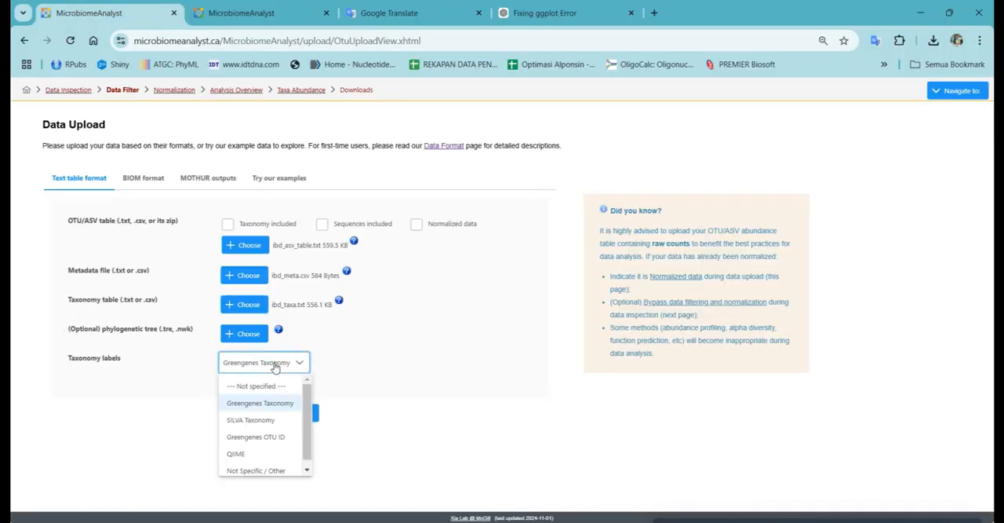
pyautogui.click(272, 425)
pyautogui.click(299, 416)
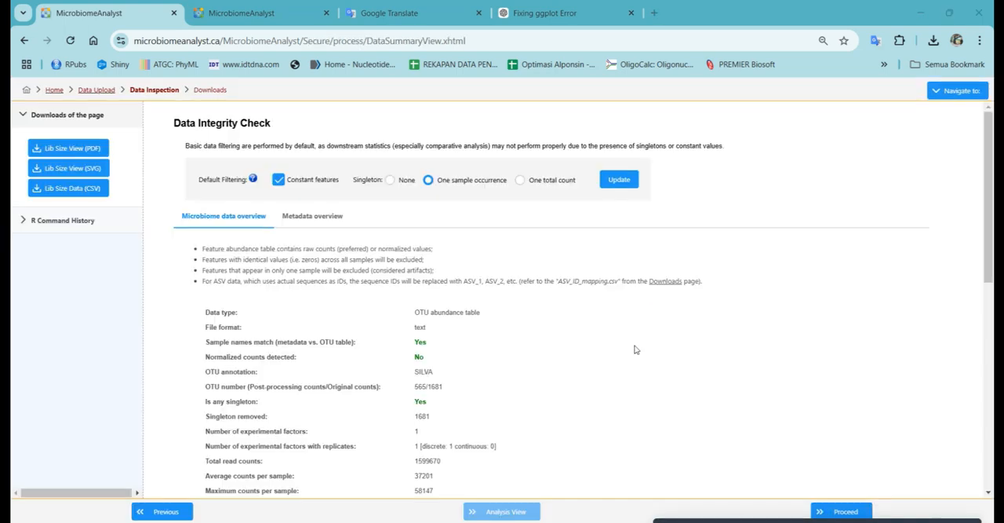
# Step: Accept the data integrity check and filter with minimum count 4, 20% prevalence and 10% removal by inter-quantile range, proceeding to normalization
pyautogui.scroll(-1, 566, 352)
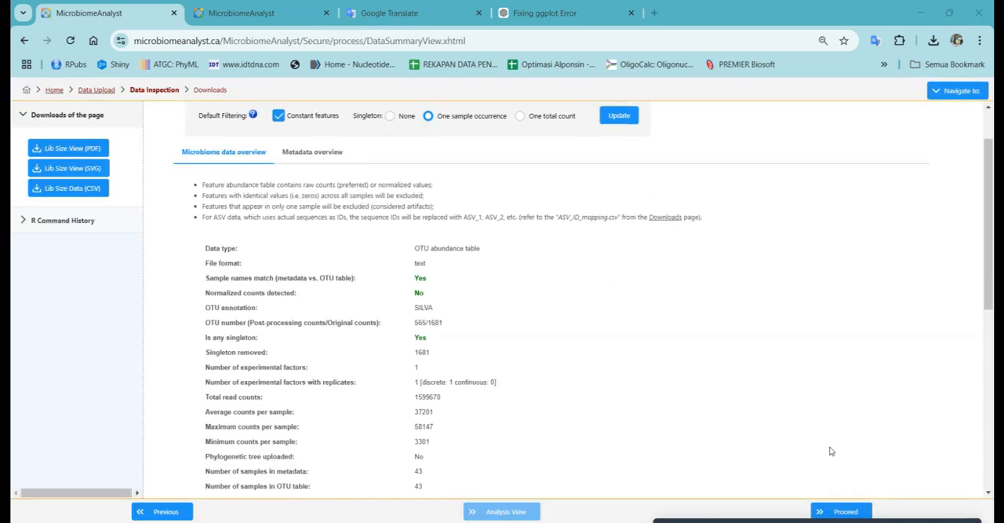
pyautogui.click(828, 512)
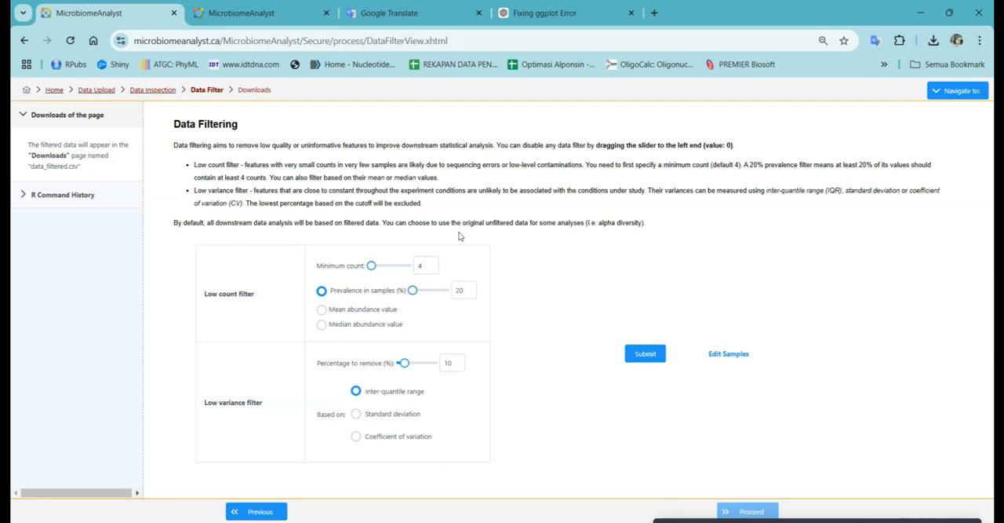
pyautogui.click(645, 355)
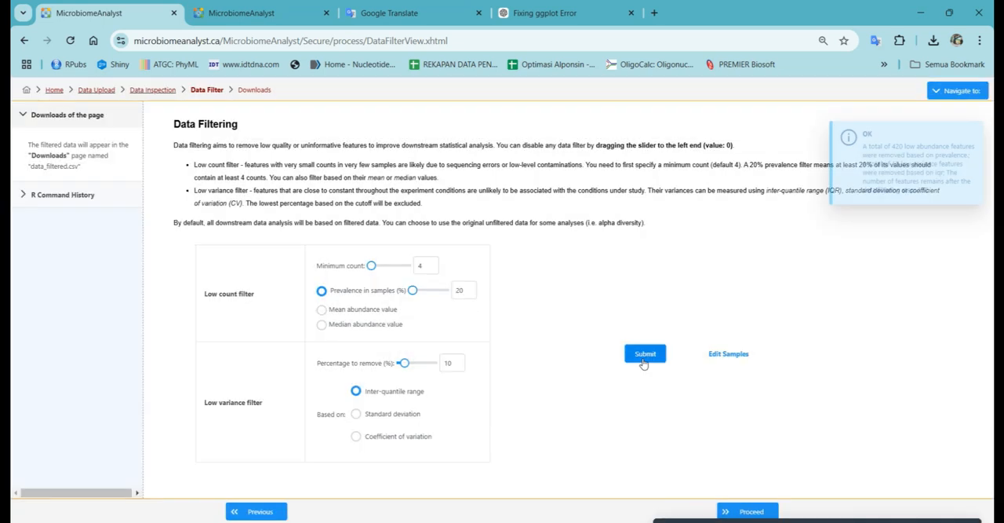
pyautogui.click(762, 515)
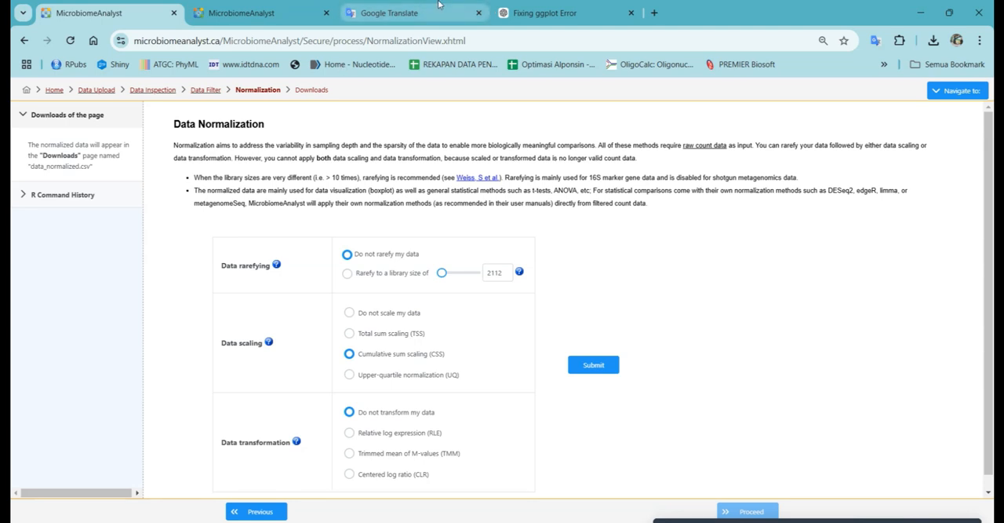
# Step: Switch to the ChatGPT conversation and read its explanation of the rarefying, data scaling and data transformation methods
pyautogui.click(529, 6)
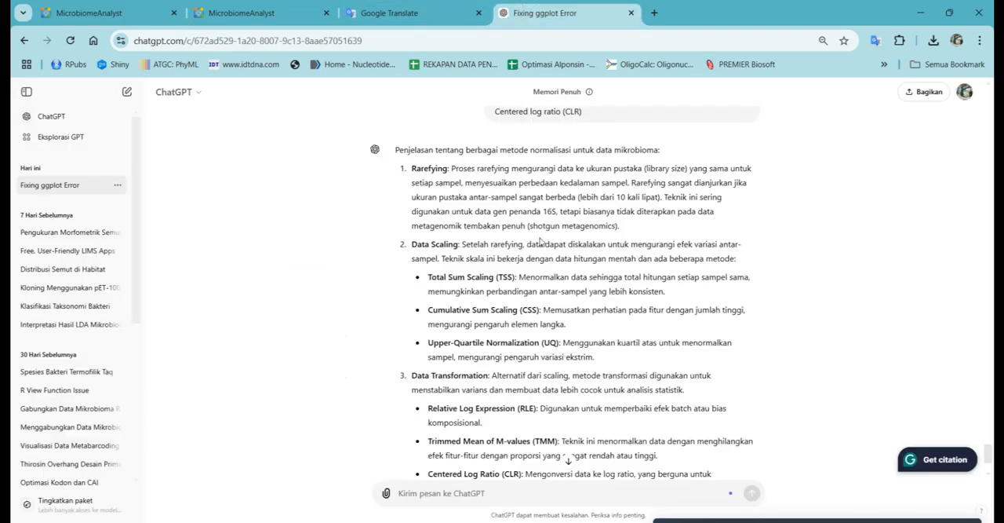
pyautogui.scroll(-3, 540, 241)
pyautogui.scroll(1, 539, 241)
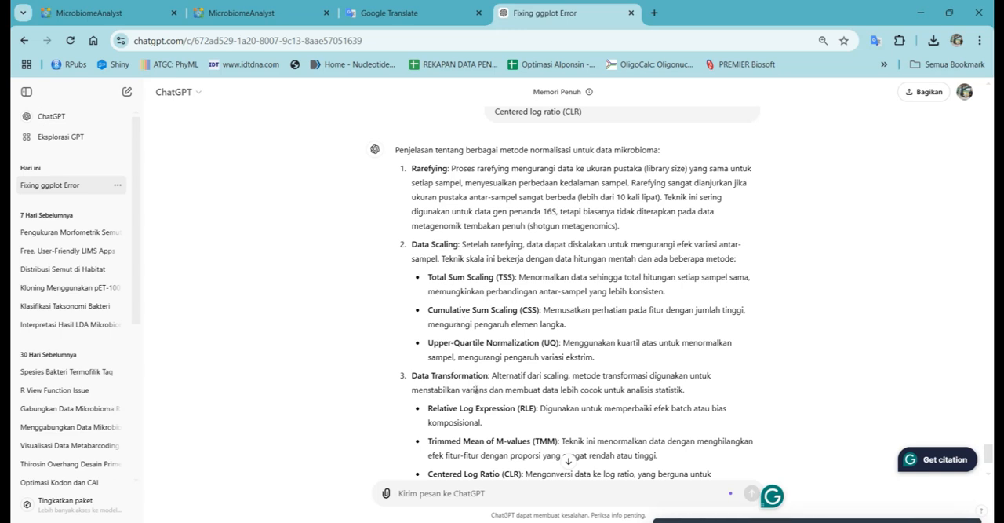
pyautogui.scroll(-1, 476, 384)
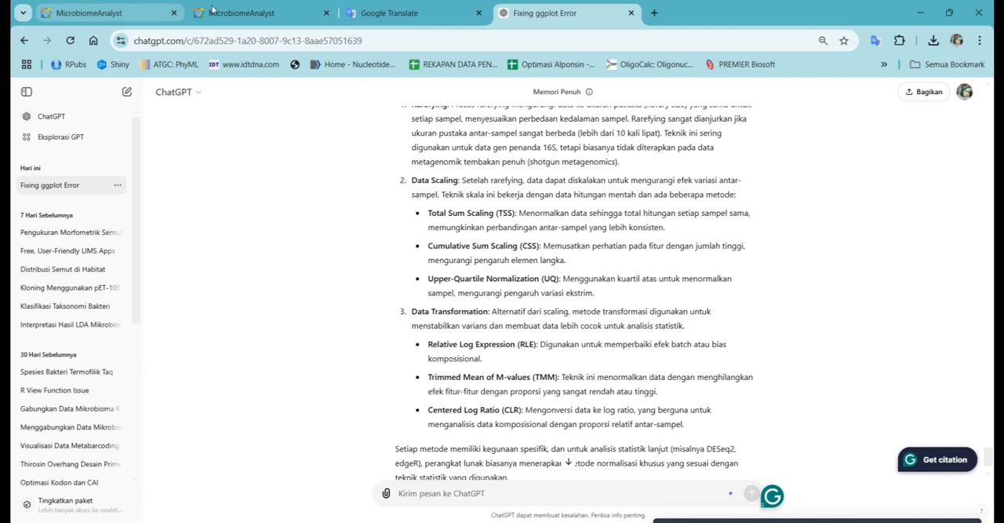
# Step: Return to MicrobiomeAnalyst's Data Normalization page and submit it with cumulative sum scaling (CSS), no rarefying and no transformation
pyautogui.click(243, 14)
pyautogui.click(102, 13)
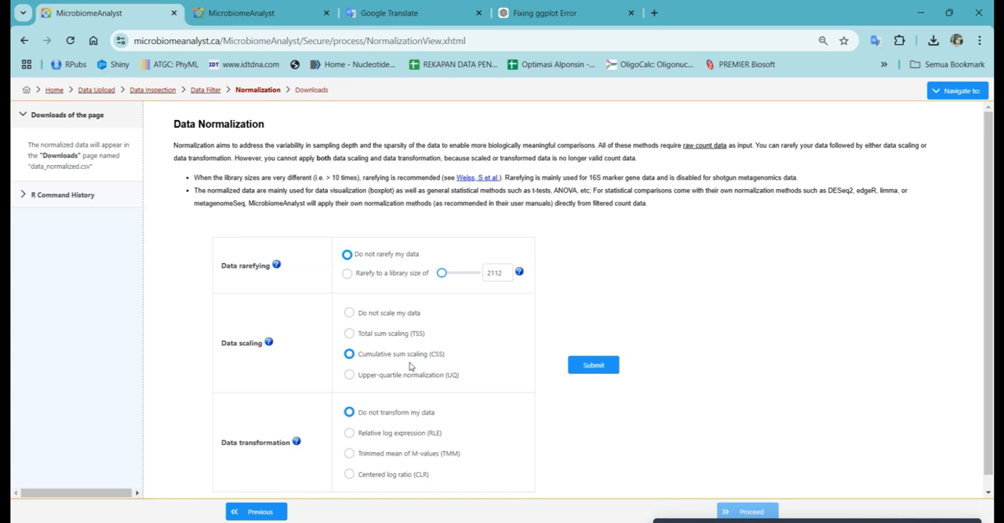
pyautogui.scroll(-1, 466, 366)
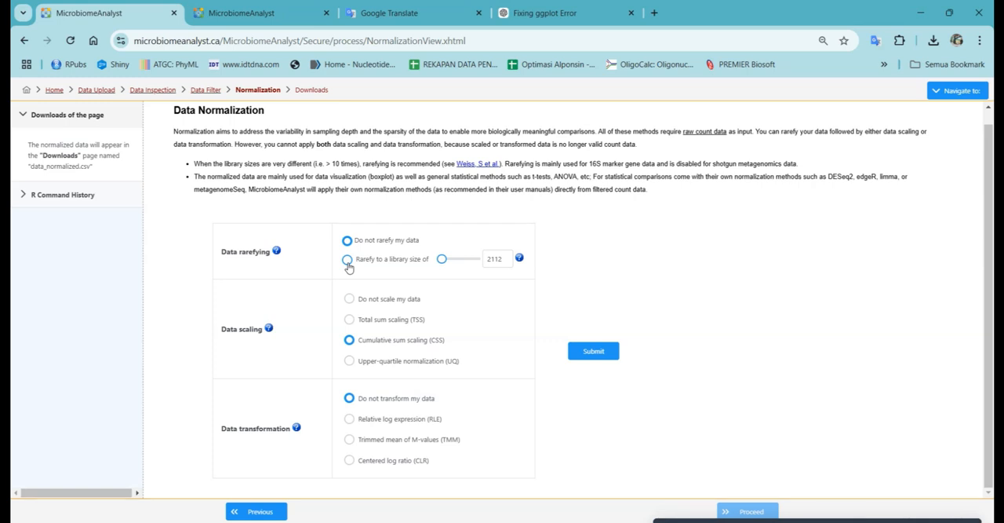
pyautogui.click(602, 351)
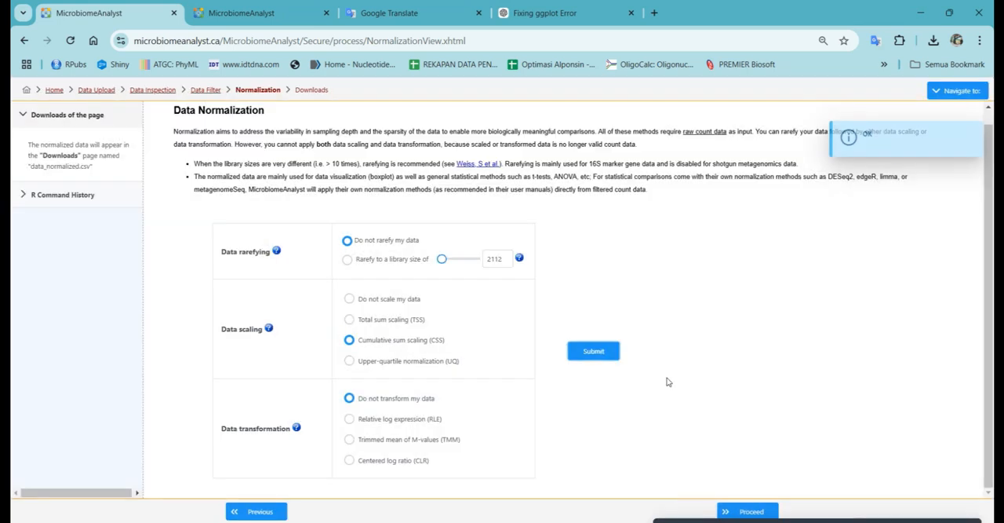
# Step: Proceed to the analysis overview, review the available analyses and open the stacked bar/area plot under Visual Exploration
pyautogui.click(755, 511)
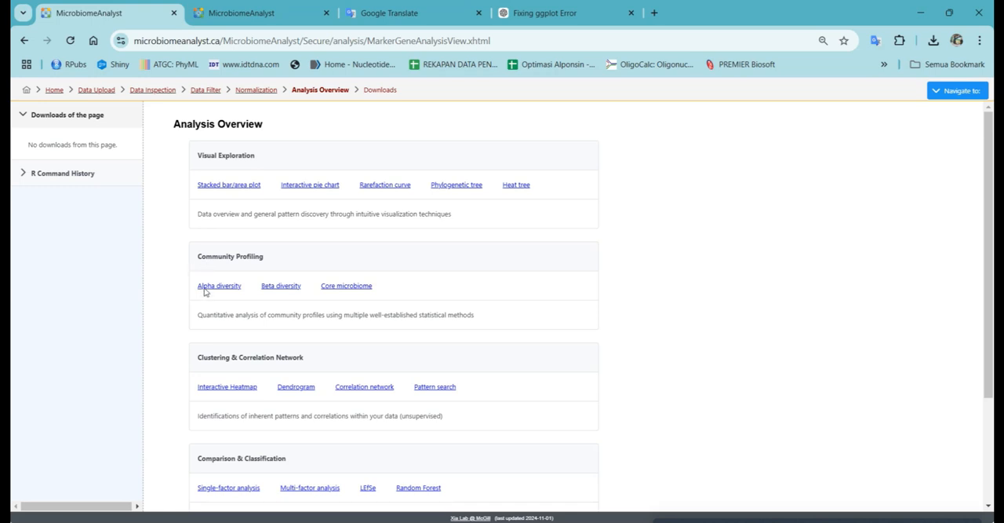
pyautogui.scroll(-2, 325, 382)
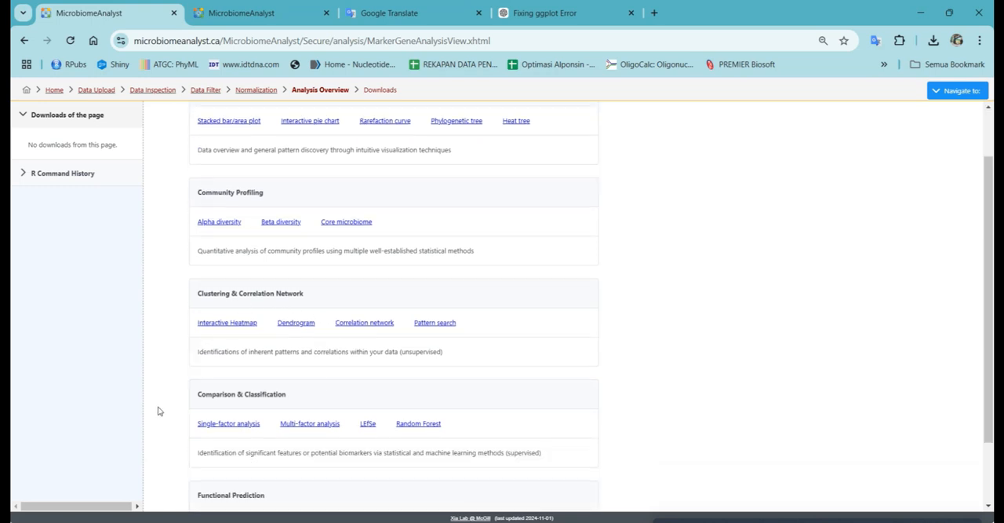
pyautogui.scroll(-1, 152, 408)
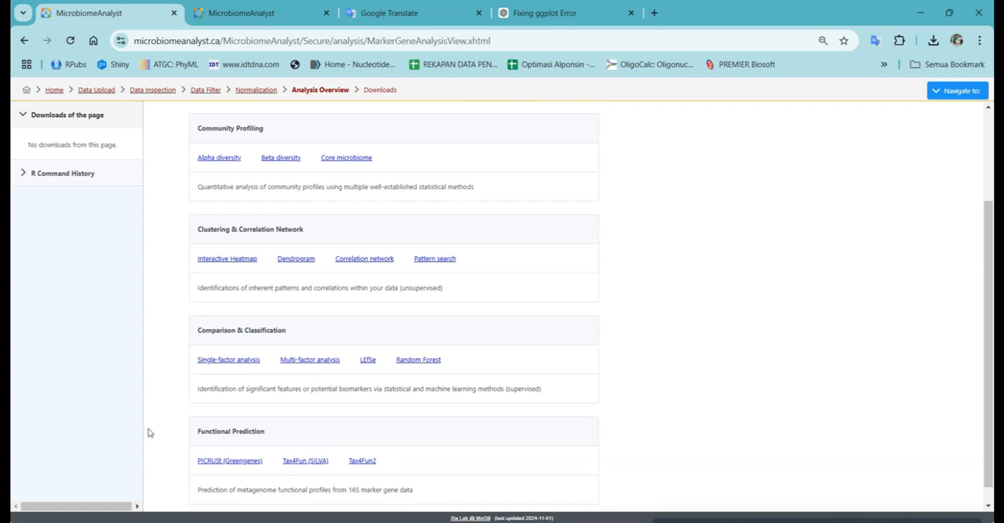
pyautogui.scroll(-1, 149, 432)
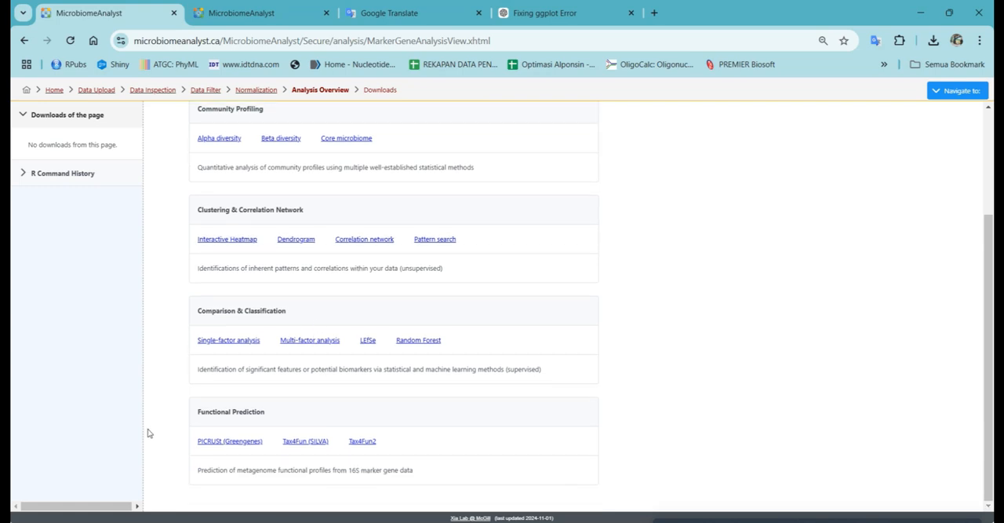
pyautogui.scroll(3, 149, 431)
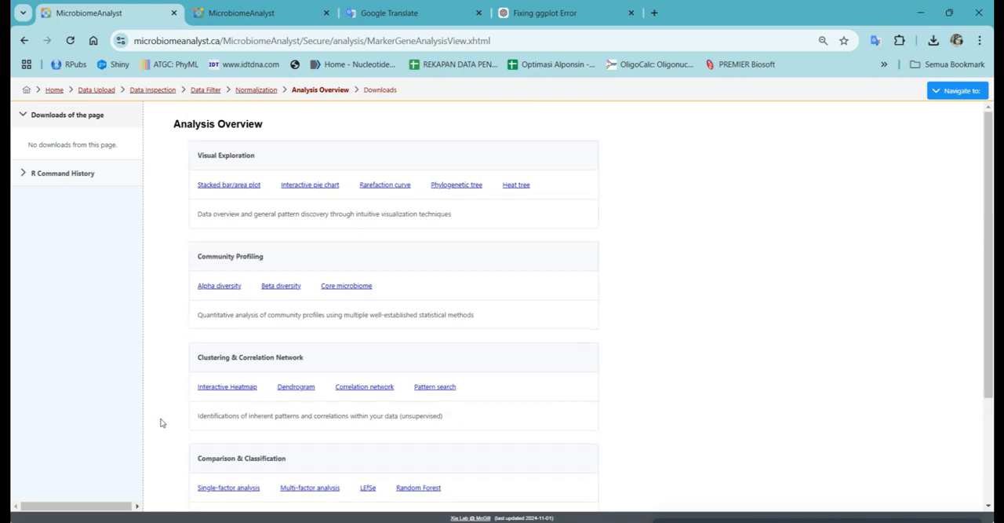
pyautogui.click(237, 189)
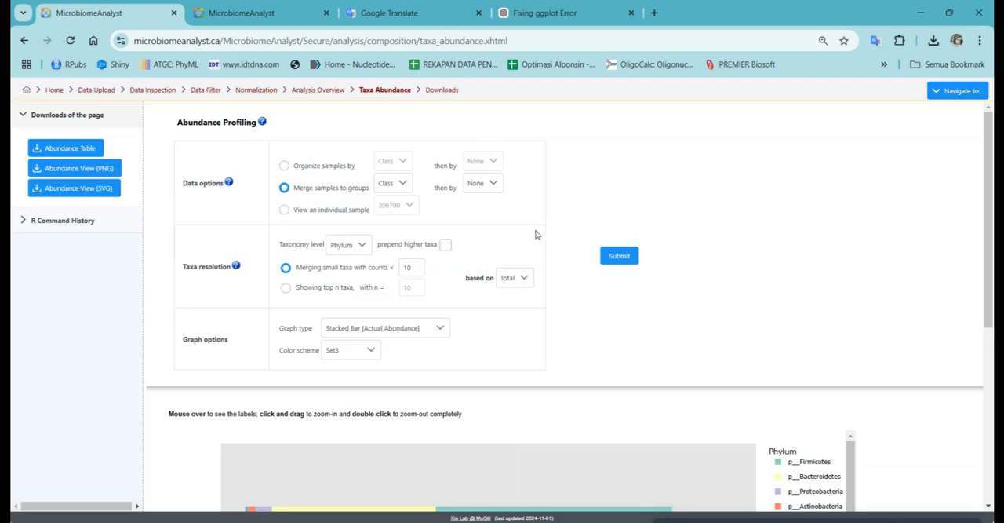
pyautogui.scroll(-3, 539, 332)
pyautogui.scroll(3, 539, 332)
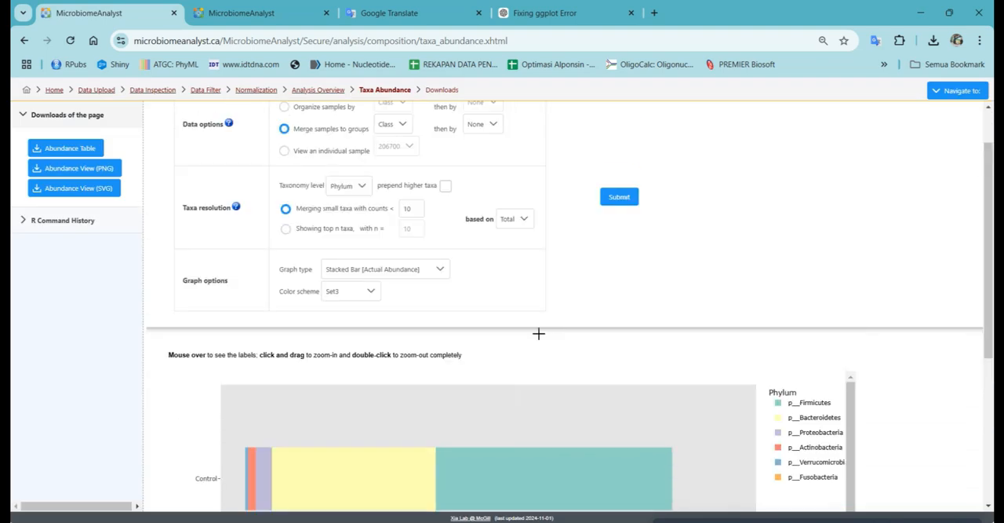
# Step: Organize the samples by Class at Phylum level, submit the abundance profiling and examine the resulting stacked bar plot
pyautogui.click(284, 166)
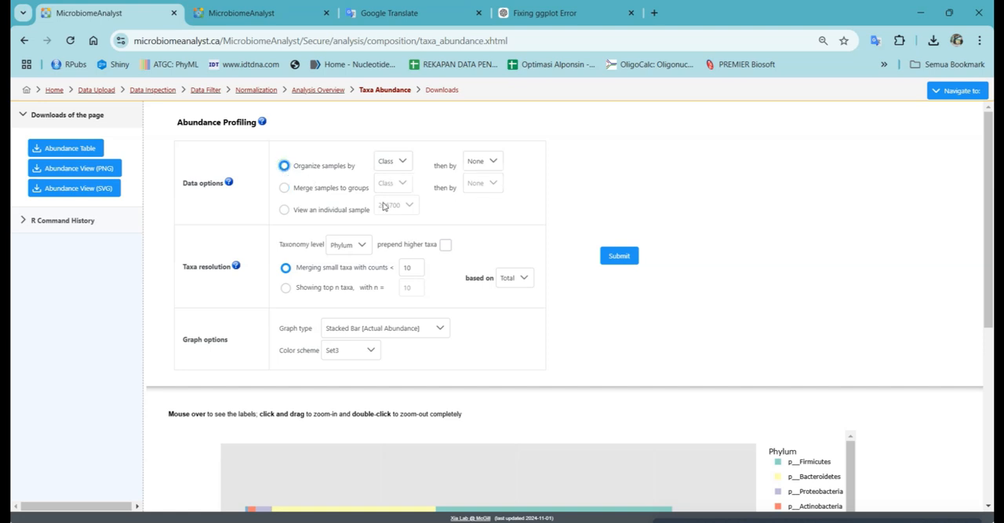
pyautogui.scroll(-3, 460, 269)
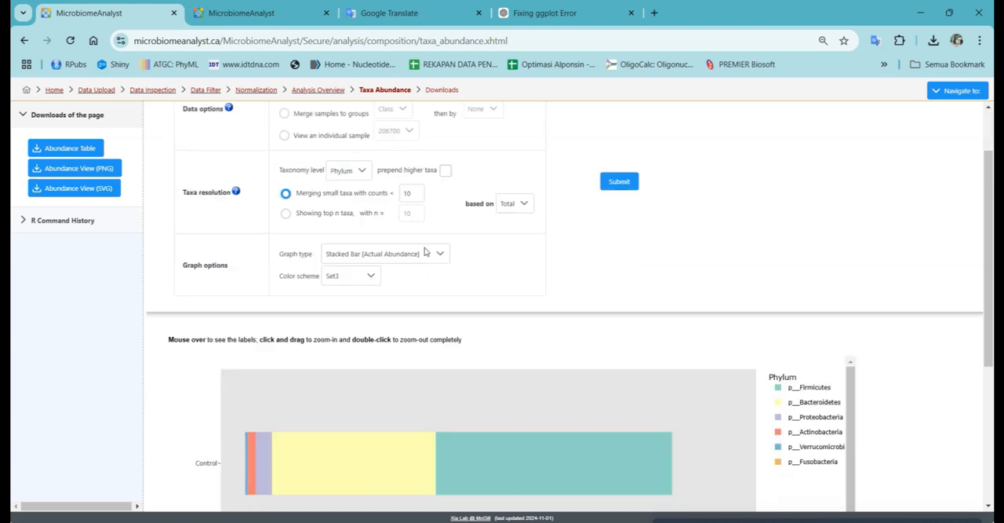
pyautogui.scroll(3, 649, 276)
pyautogui.click(625, 256)
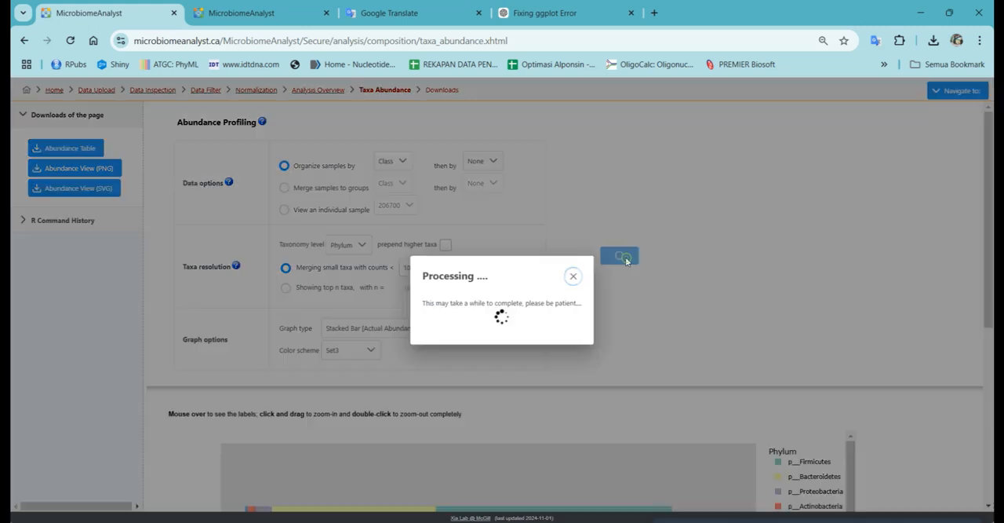
pyautogui.scroll(-4, 677, 283)
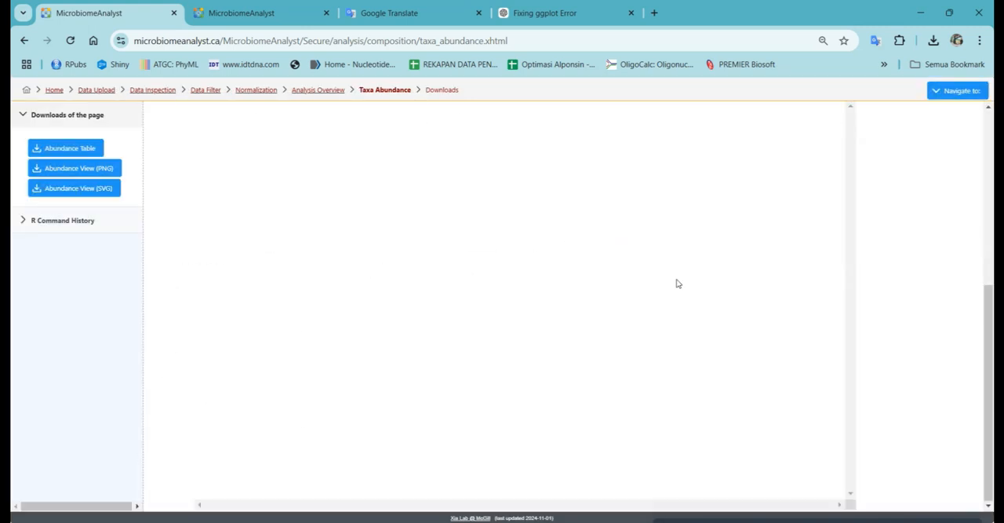
pyautogui.scroll(1, 660, 279)
pyautogui.scroll(1, 660, 279)
pyautogui.scroll(-3, 258, 231)
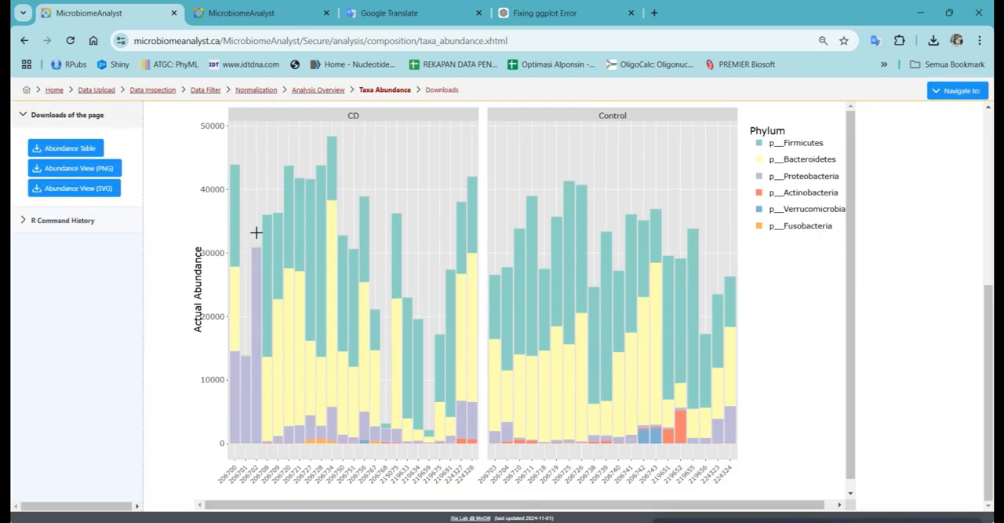
pyautogui.scroll(1, 336, 197)
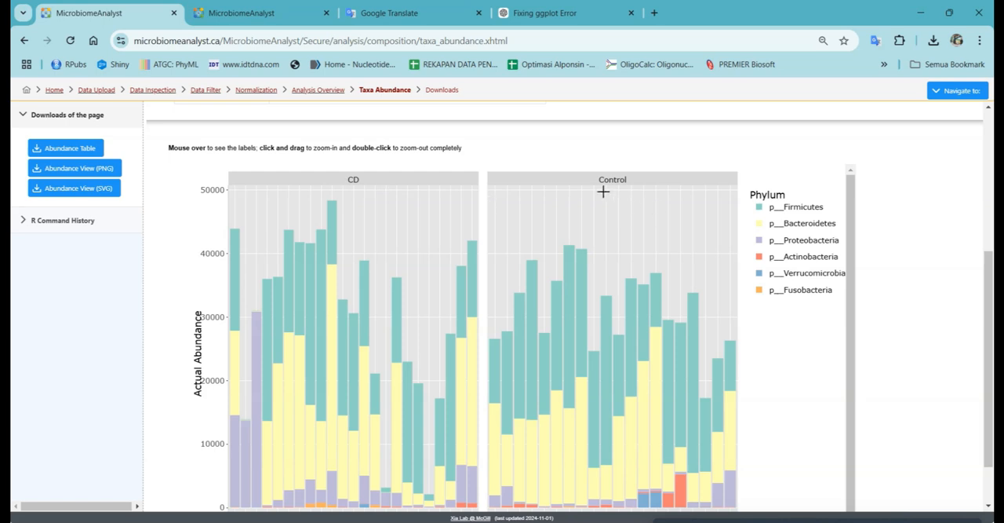
pyautogui.scroll(3, 604, 190)
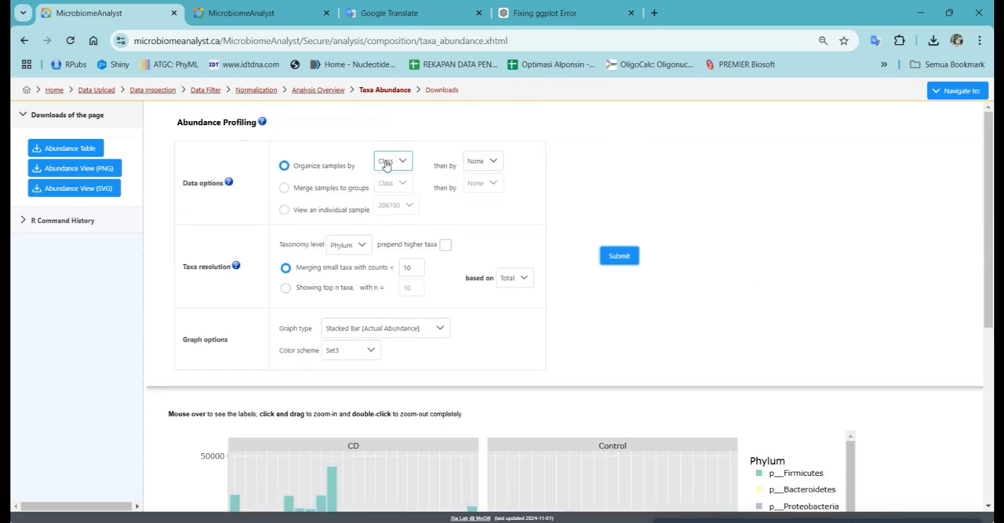
# Step: Merge the samples to groups by Class, submit the abundance profiling and examine the resulting stacked bar plot
pyautogui.click(385, 162)
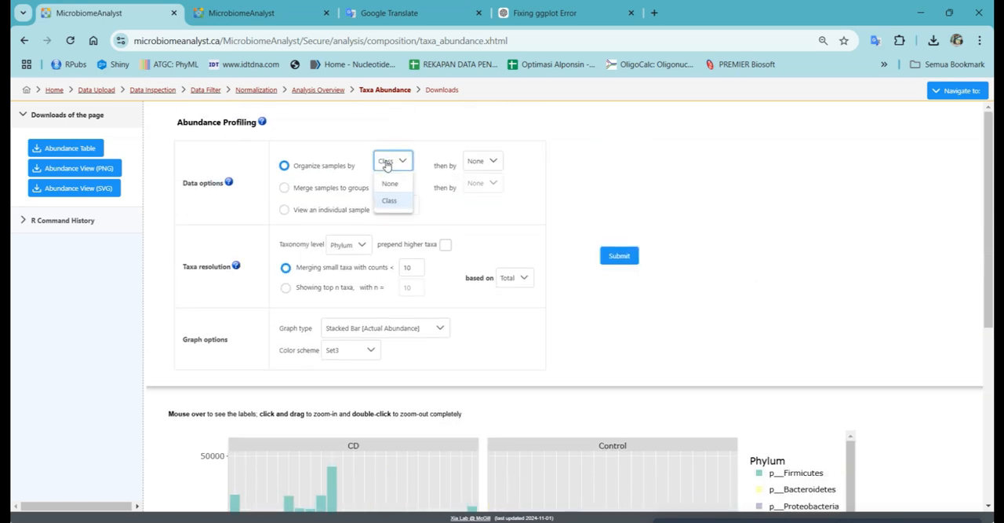
pyautogui.click(387, 200)
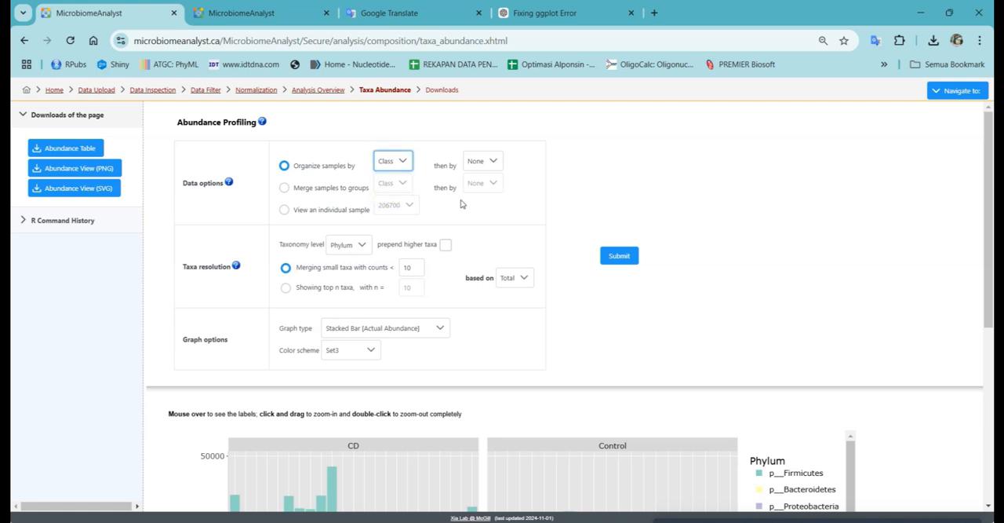
pyautogui.click(284, 191)
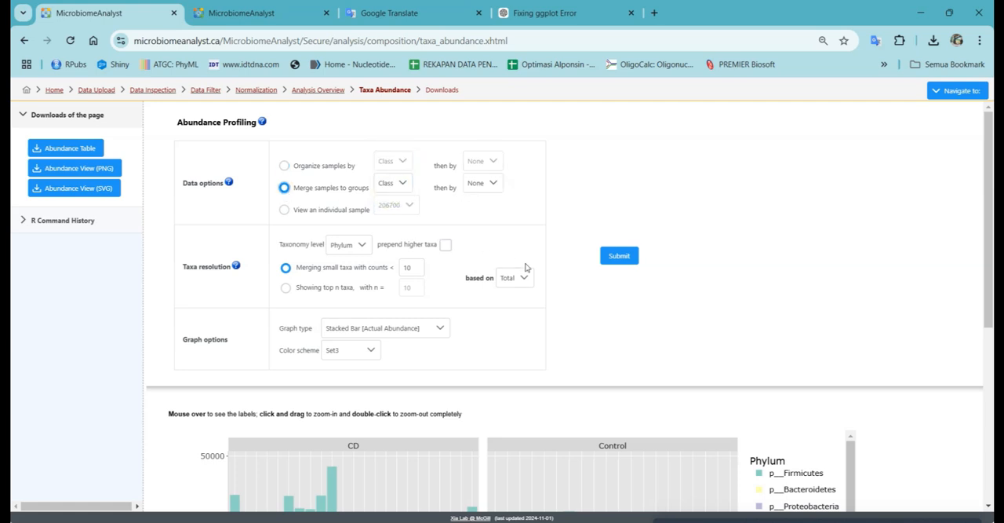
pyautogui.scroll(-3, 442, 381)
pyautogui.scroll(-2, 416, 386)
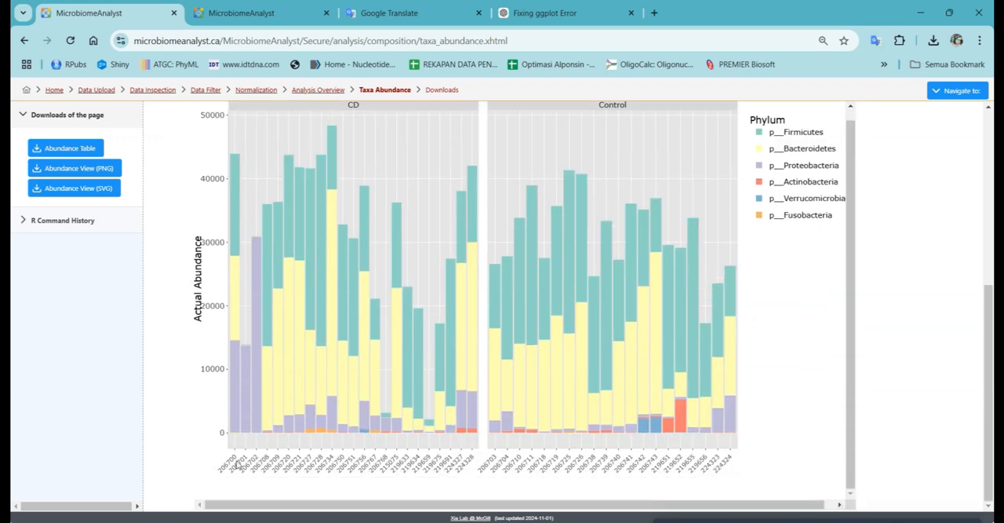
pyautogui.scroll(4, 533, 206)
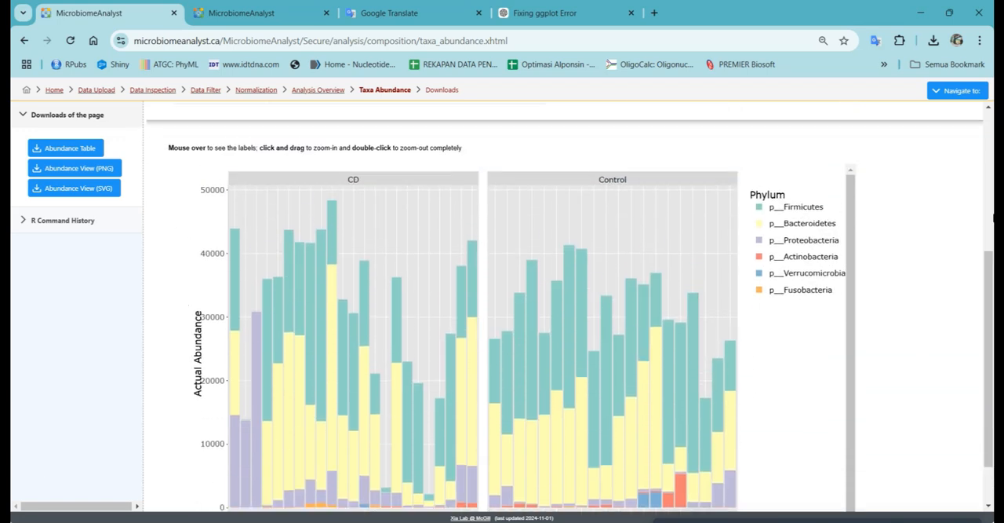
pyautogui.click(611, 259)
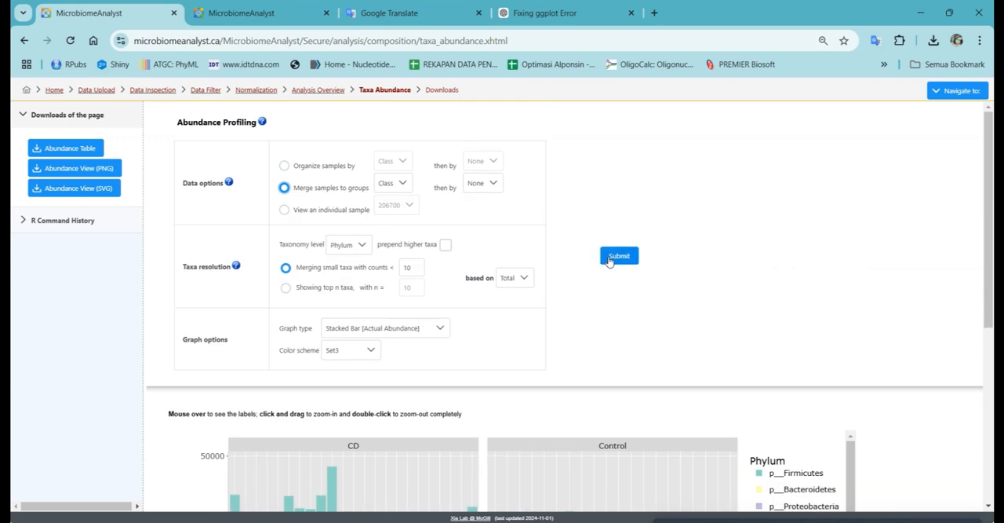
pyautogui.scroll(-5, 775, 220)
pyautogui.scroll(1, 677, 221)
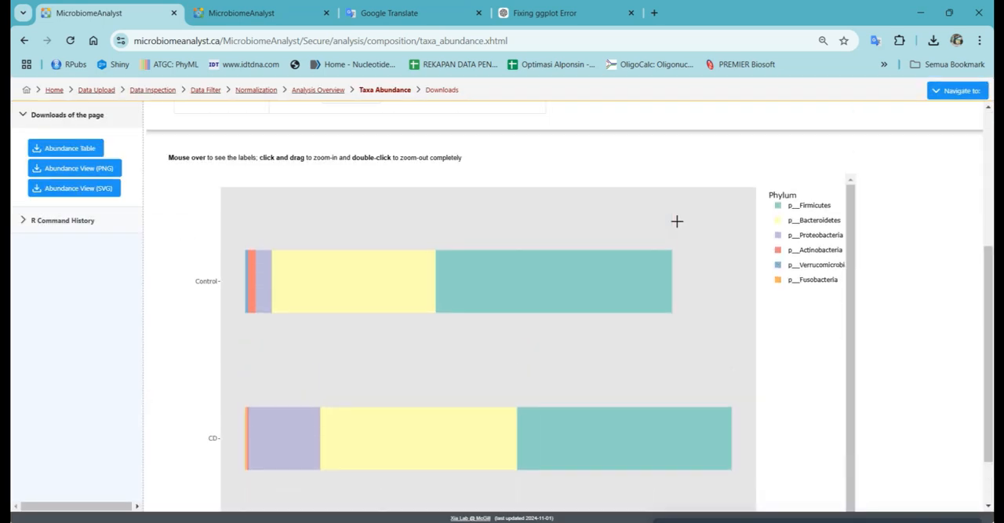
pyautogui.scroll(3, 415, 309)
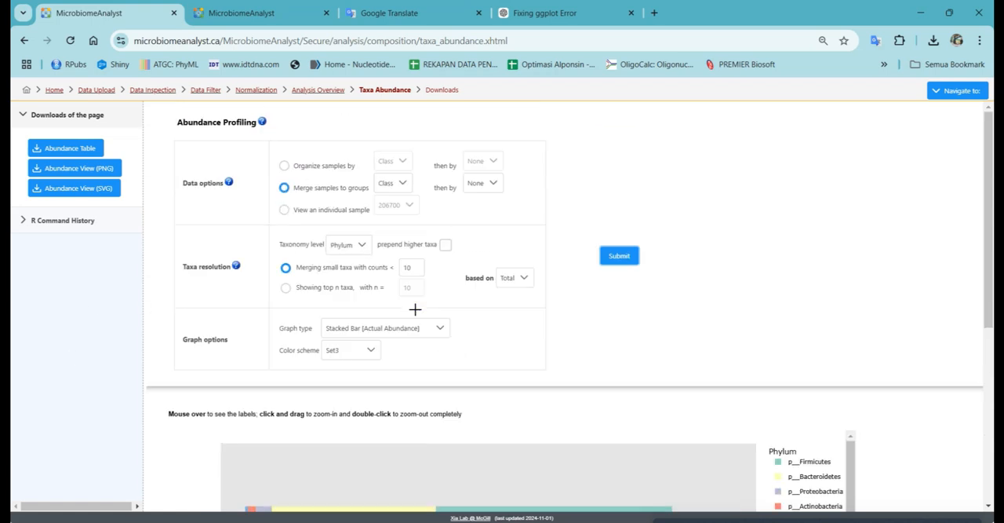
# Step: Switch the abundance plot back to samples organized by Class, submit it and inspect the per-sample bars
pyautogui.click(284, 166)
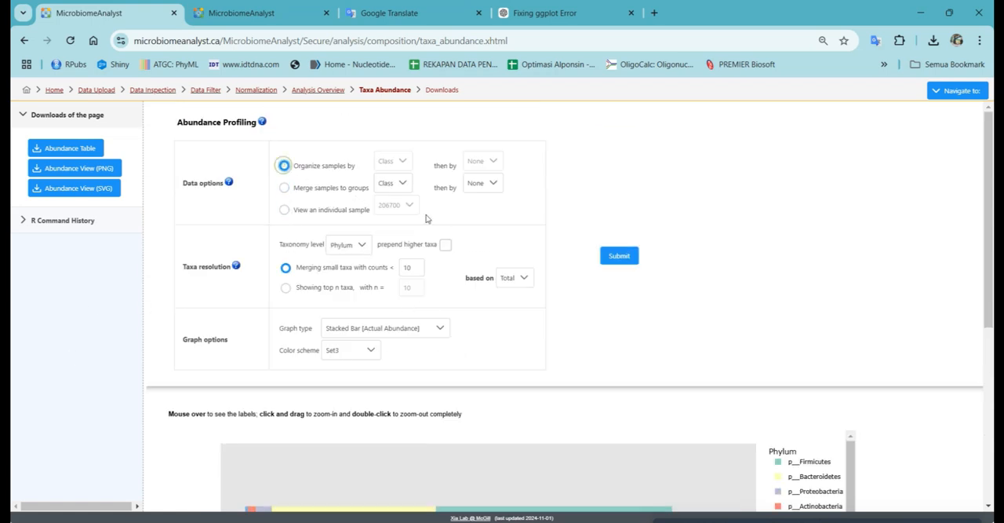
pyautogui.click(631, 258)
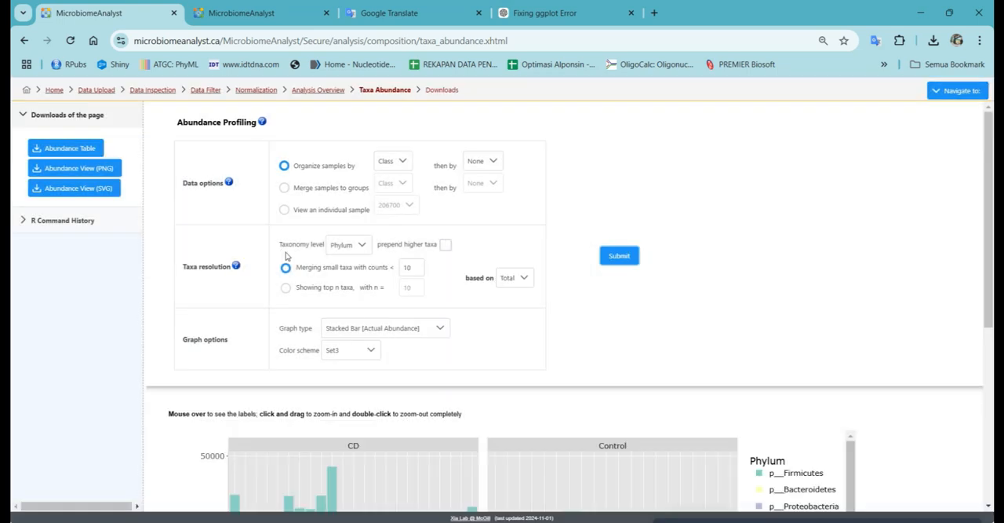
pyautogui.scroll(-5, 470, 339)
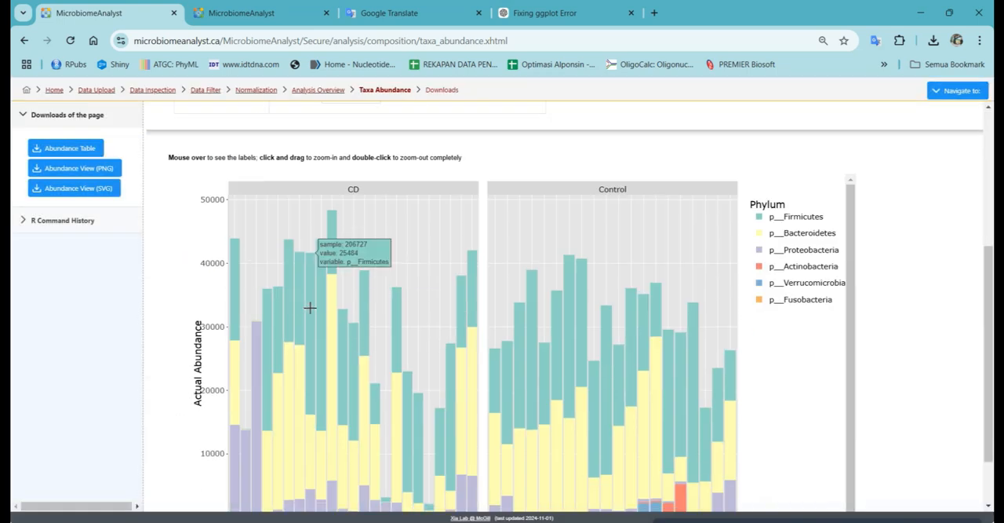
pyautogui.scroll(4, 310, 294)
pyautogui.scroll(1, 272, 213)
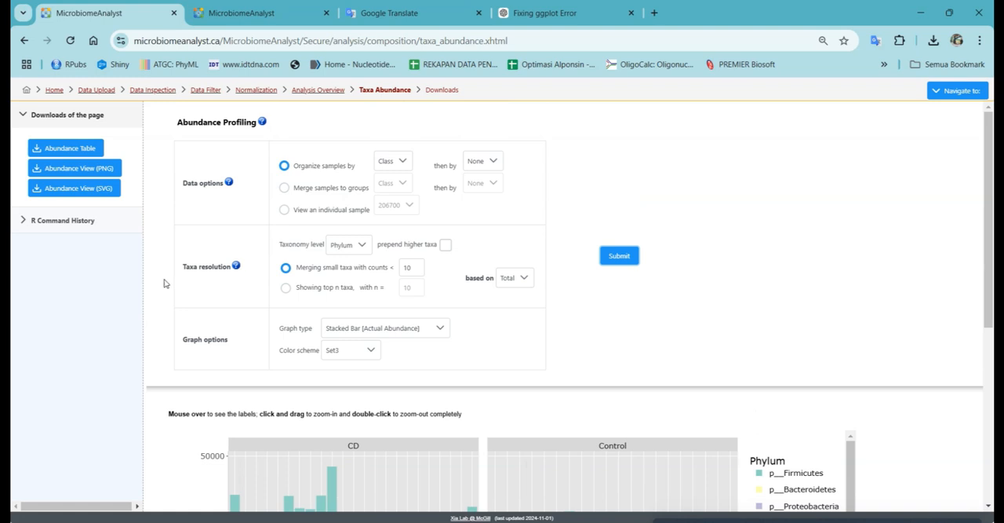
# Step: Set the taxonomy level to Genus, submit the abundance profiling and examine the genus-level stacked bar plot
pyautogui.click(349, 248)
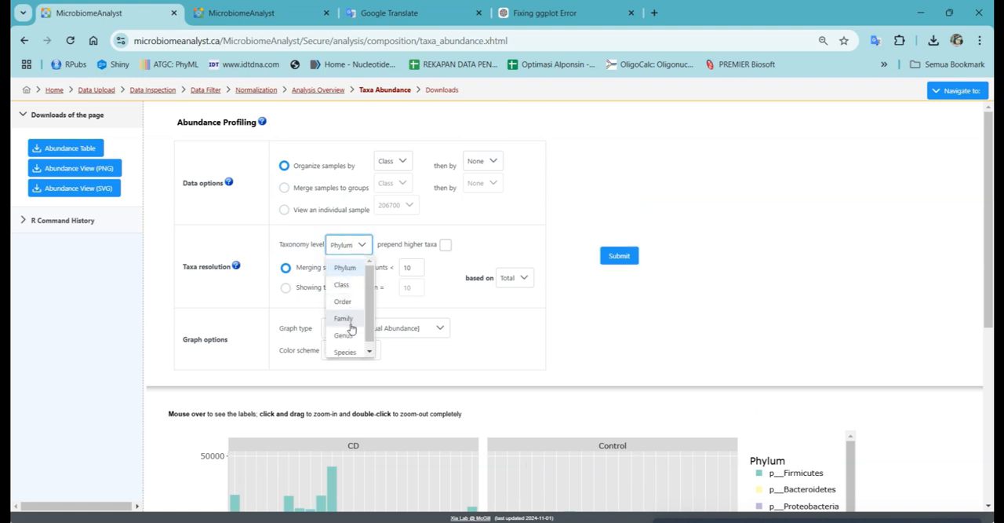
pyautogui.click(357, 335)
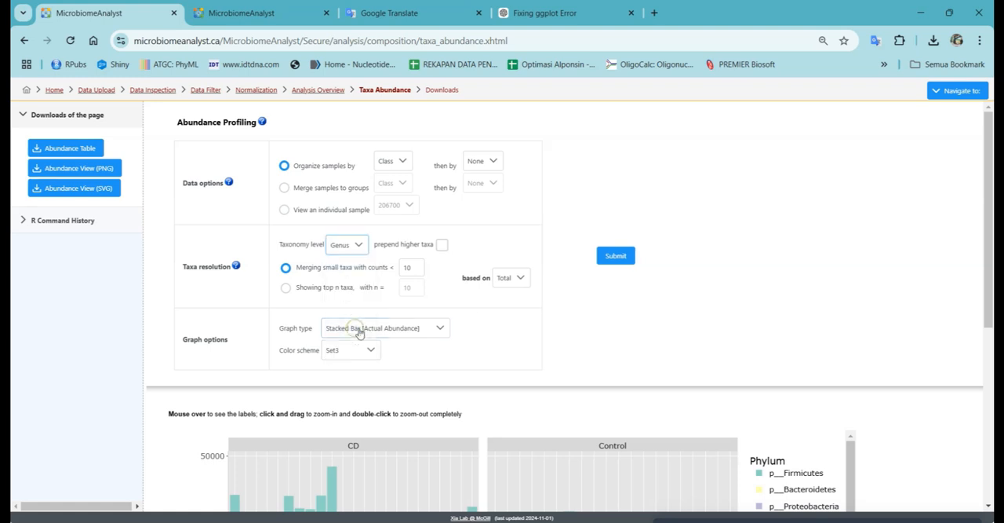
pyautogui.click(619, 263)
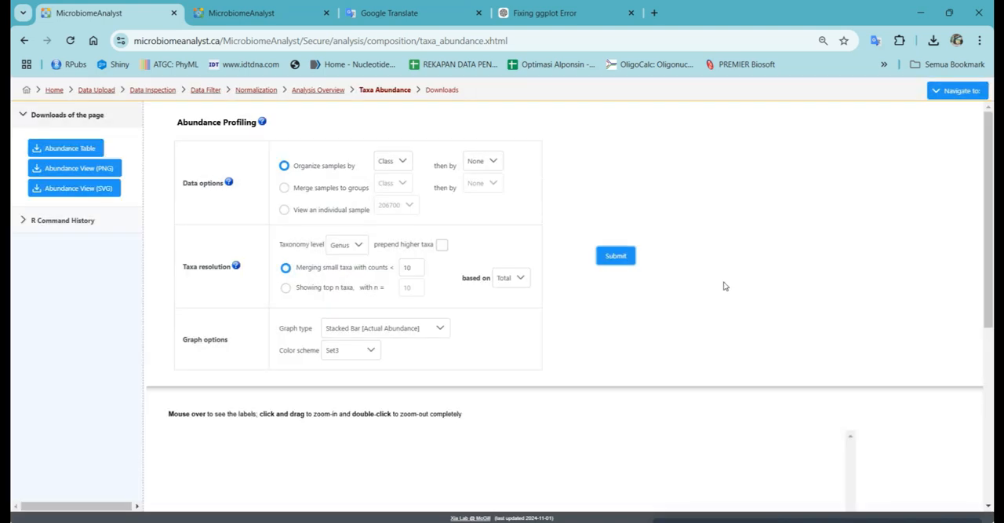
pyautogui.scroll(-4, 725, 285)
pyautogui.scroll(1, 724, 289)
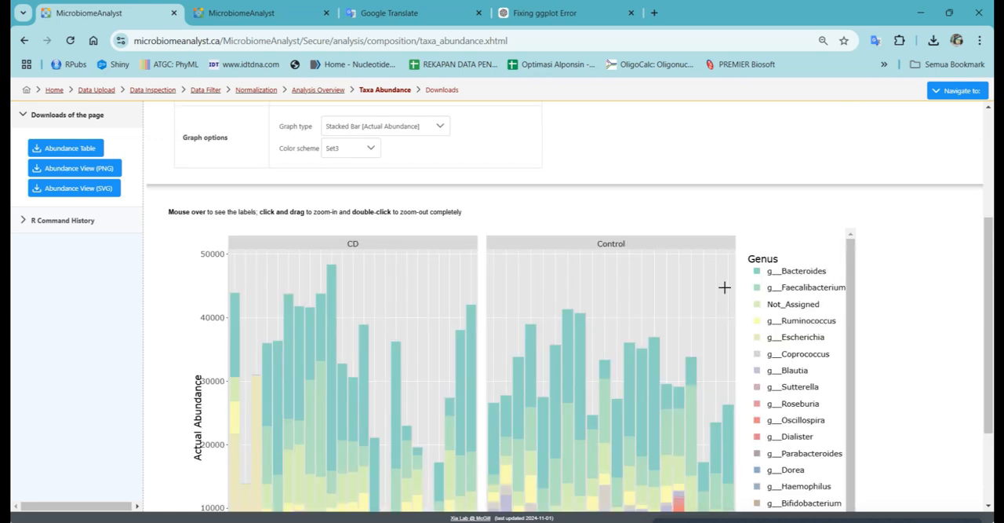
pyautogui.scroll(-1, 724, 288)
pyautogui.scroll(-2, 710, 326)
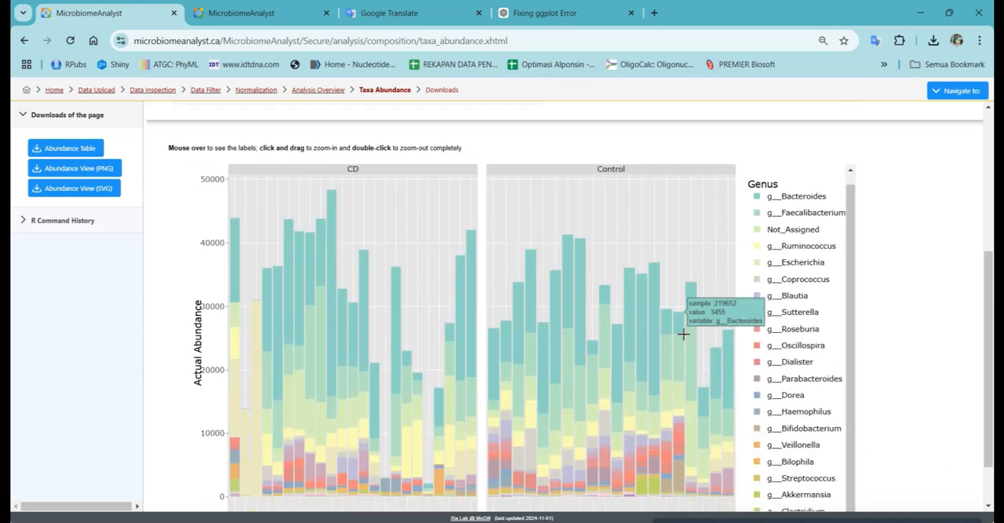
pyautogui.scroll(5, 683, 334)
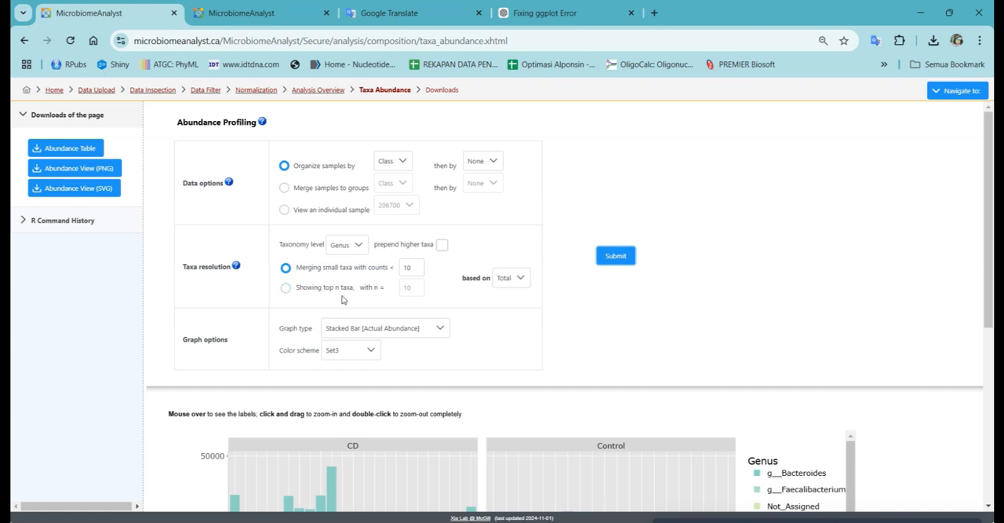
# Step: Show the top 10 genera as a Stacked Bar [Percentage Abundance] graph, submit the abundance profiling and examine the resulting plot
pyautogui.click(286, 288)
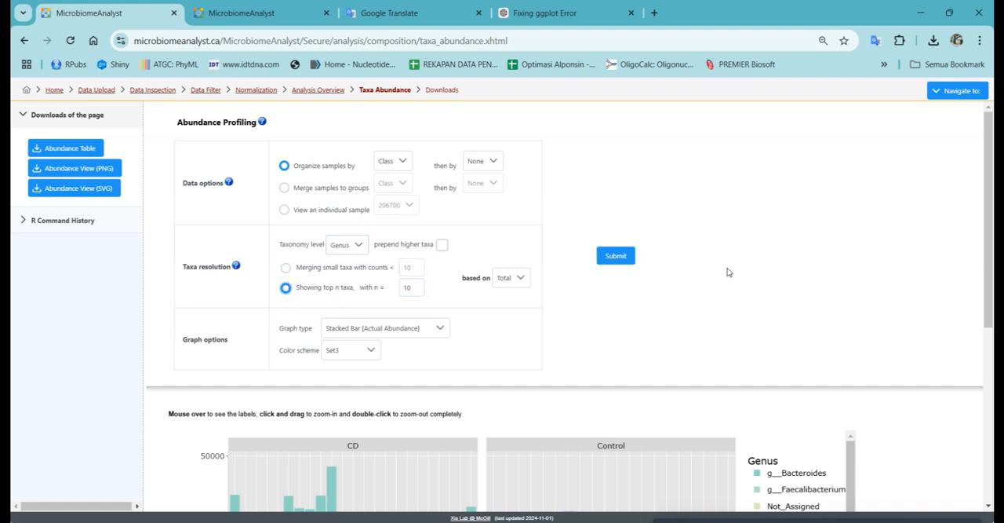
pyautogui.click(414, 328)
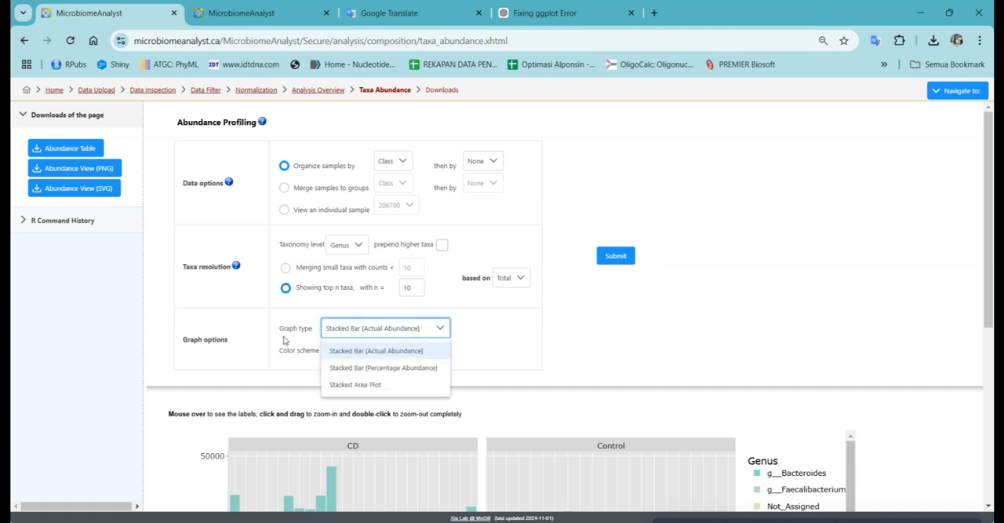
pyautogui.click(384, 367)
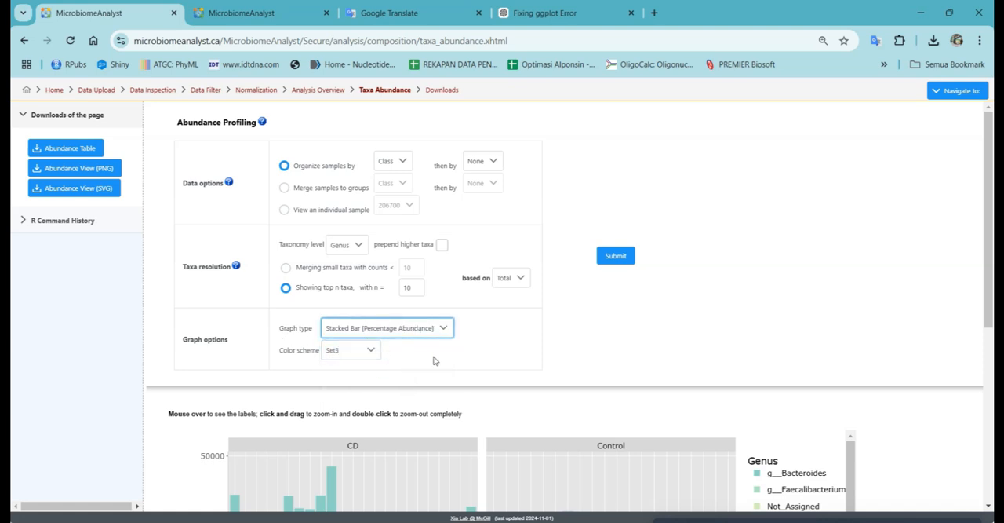
pyautogui.click(616, 256)
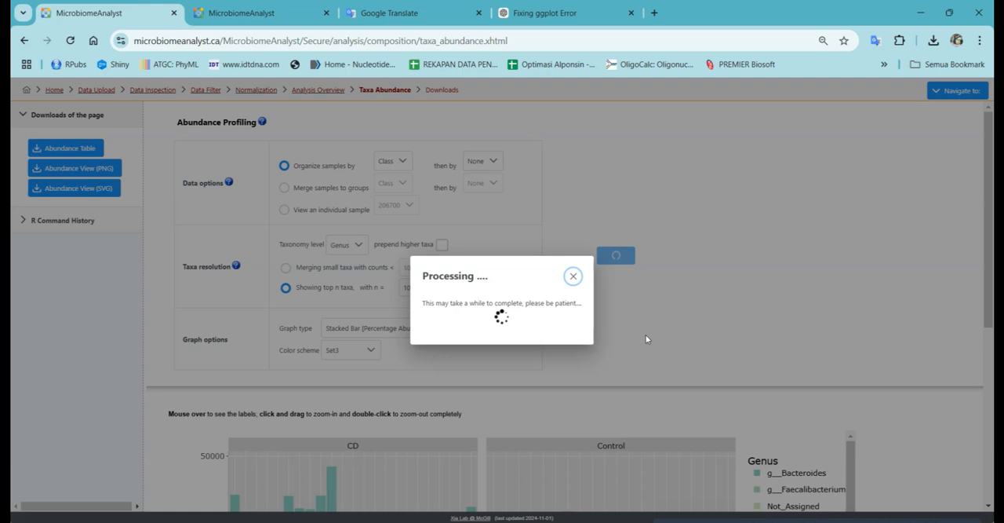
pyautogui.scroll(-4, 648, 341)
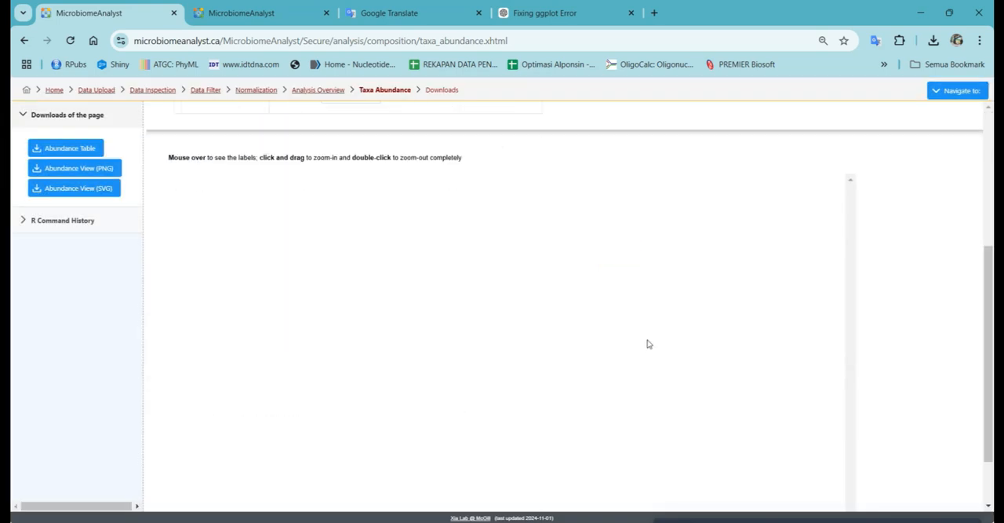
pyautogui.scroll(-1, 854, 308)
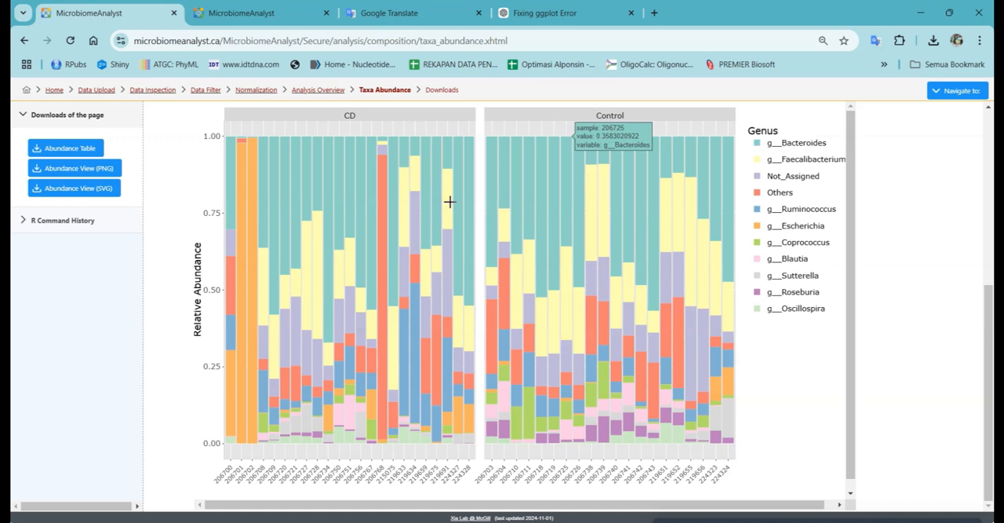
pyautogui.scroll(2, 416, 205)
pyautogui.scroll(1, 416, 212)
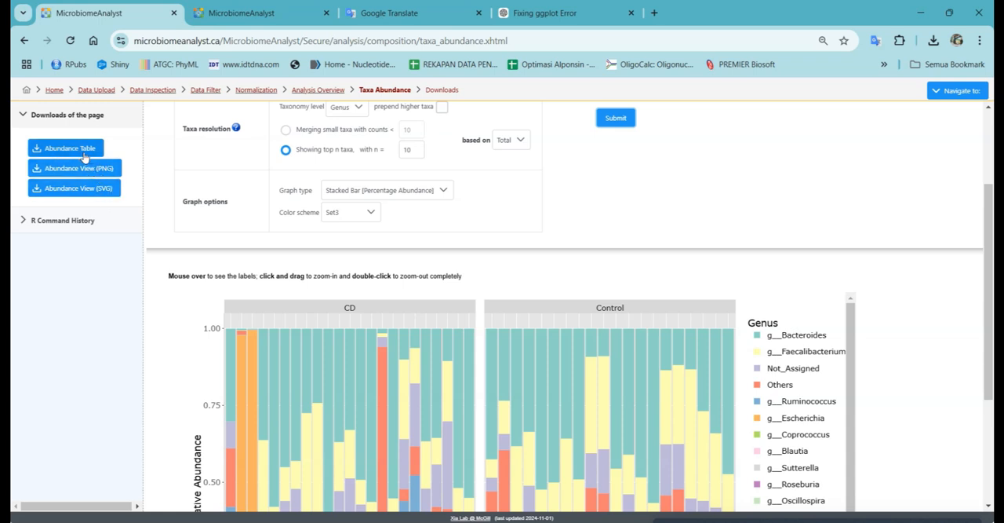
pyautogui.scroll(2, 826, 293)
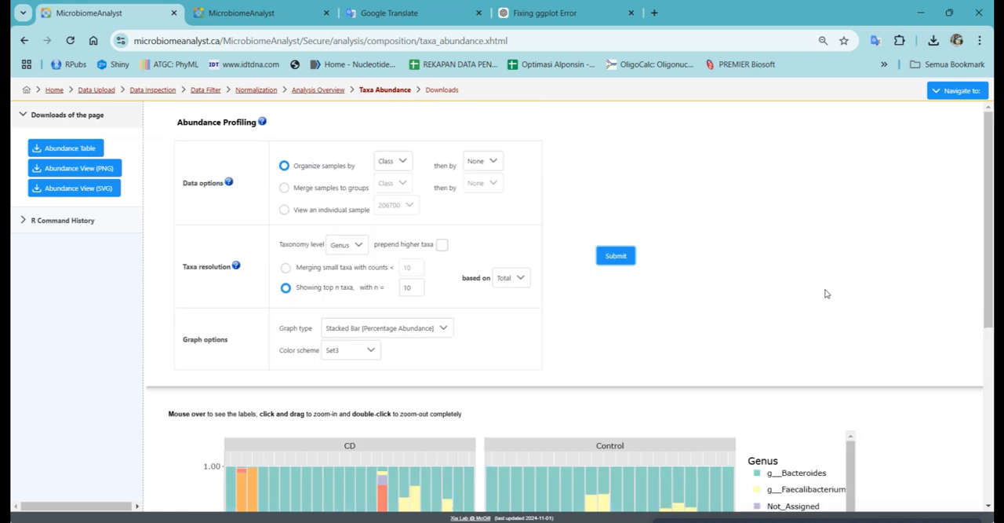
# Step: Return to the Analysis Overview, open the Alpha diversity analysis and examine its default sample and group plots
pyautogui.click(319, 92)
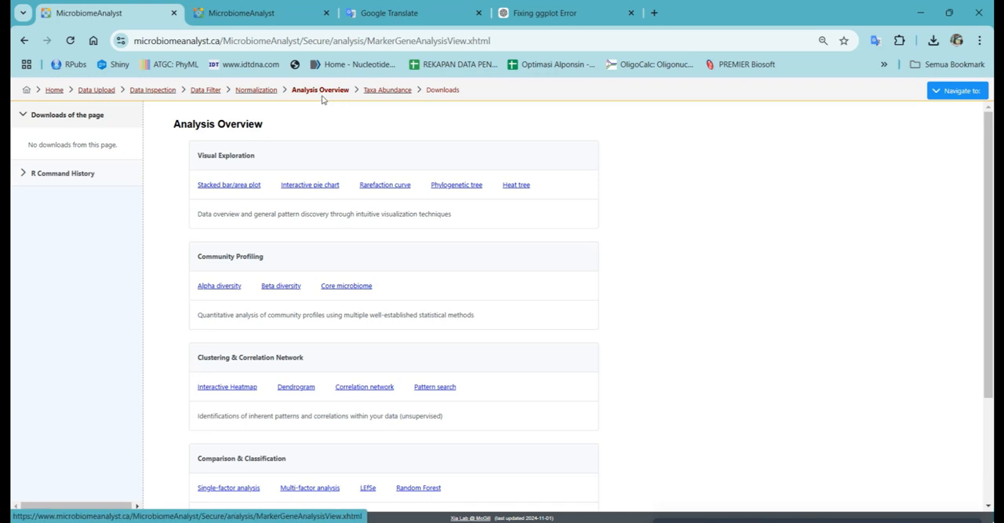
pyautogui.click(206, 289)
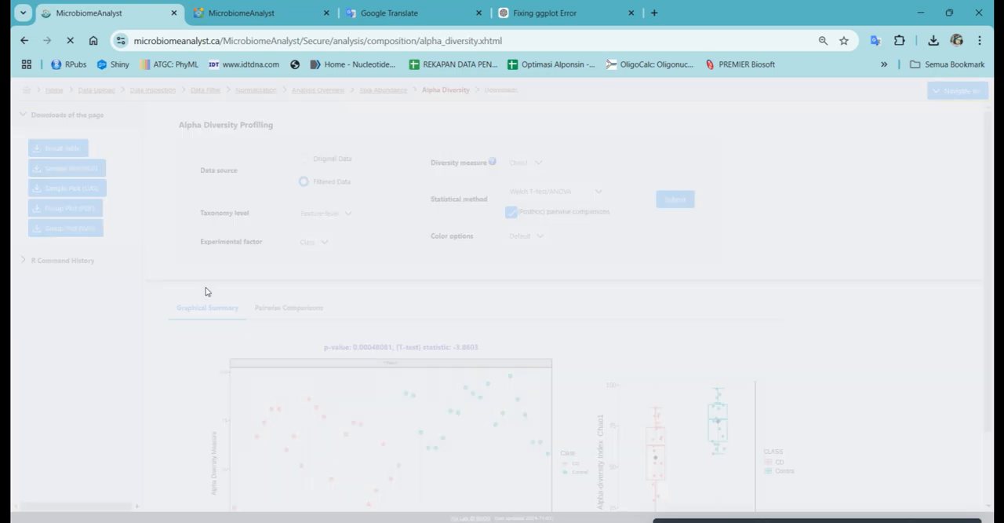
pyautogui.scroll(-1, 595, 331)
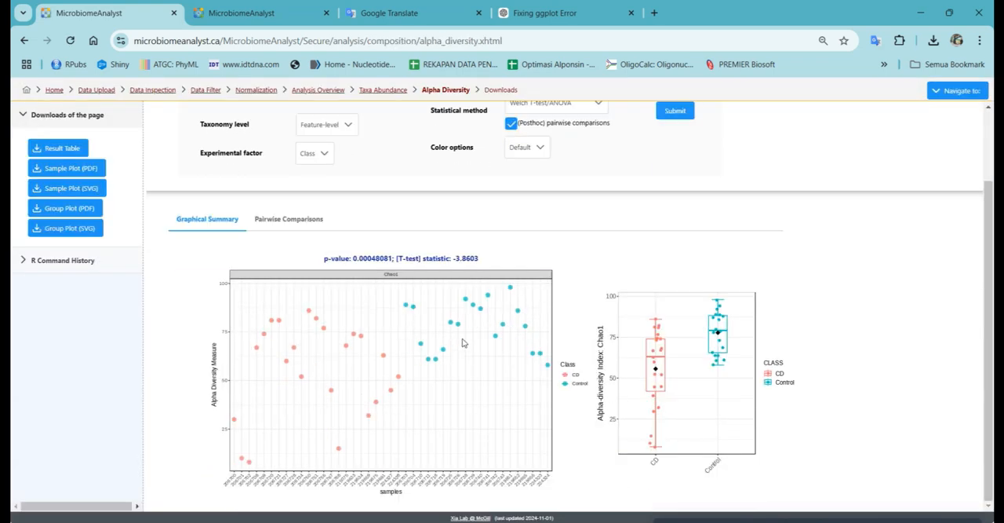
pyautogui.scroll(1, 463, 343)
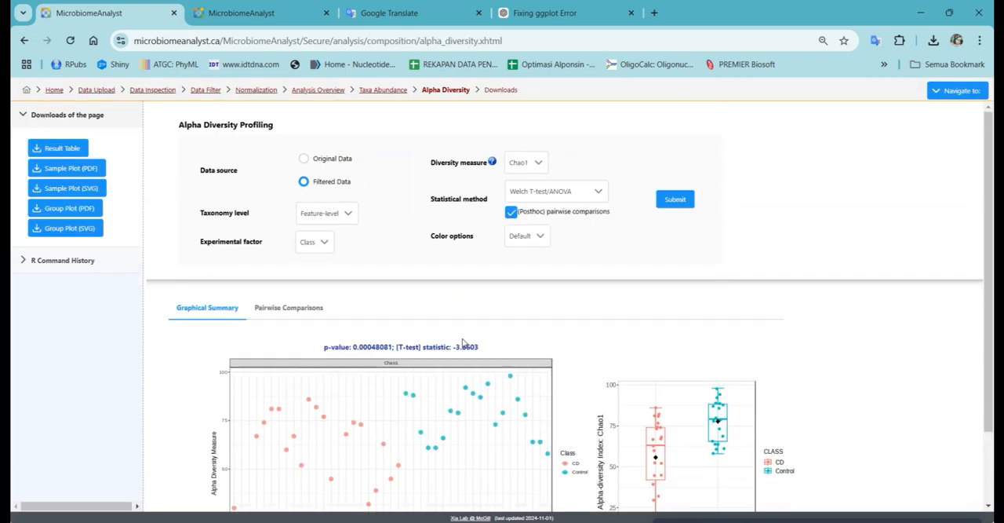
# Step: Set the alpha diversity data source to Original Data, submit the analysis and examine the updated Chao1 plots
pyautogui.click(303, 159)
pyautogui.click(674, 205)
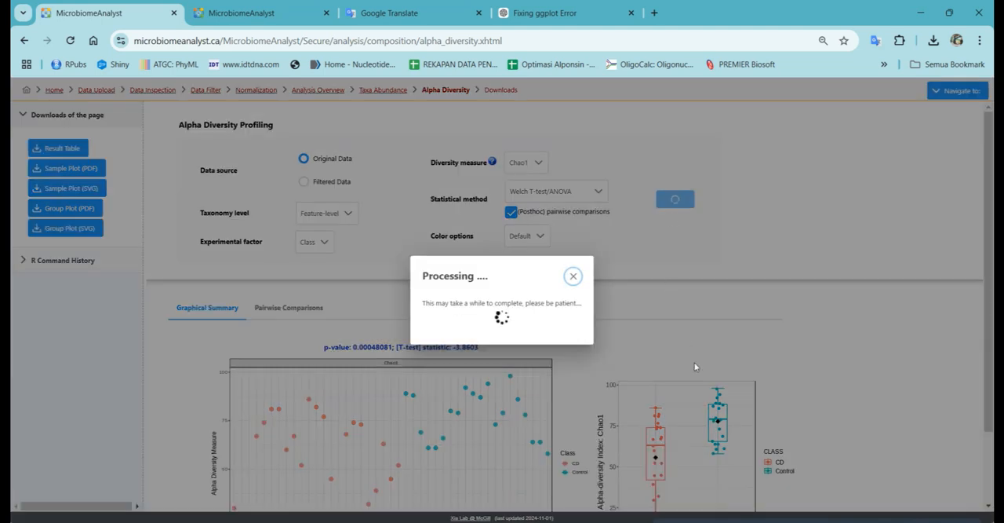
pyautogui.scroll(-2, 423, 349)
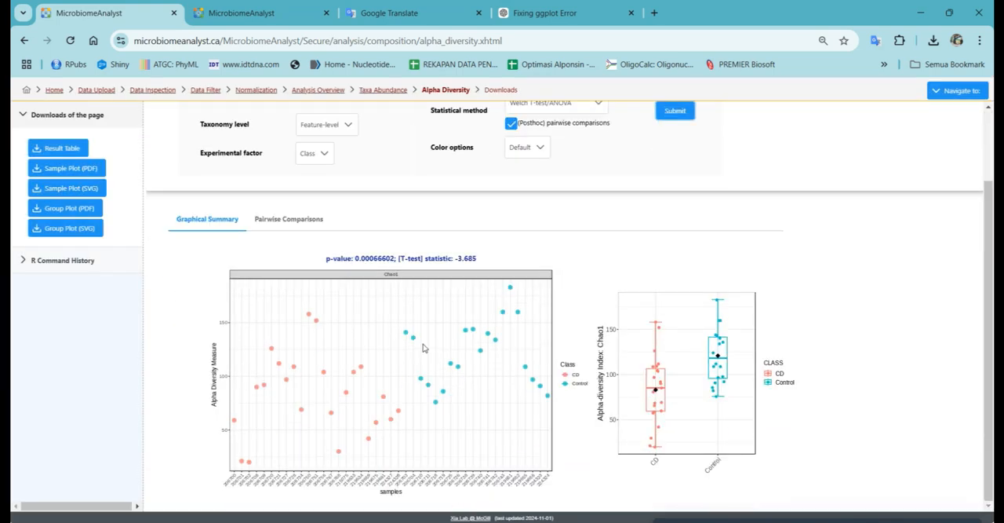
# Step: Set the alpha diversity taxonomy level to Genus, submit the analysis and examine the genus-level plots and experimental factor setting
pyautogui.scroll(2, 424, 348)
pyautogui.click(339, 215)
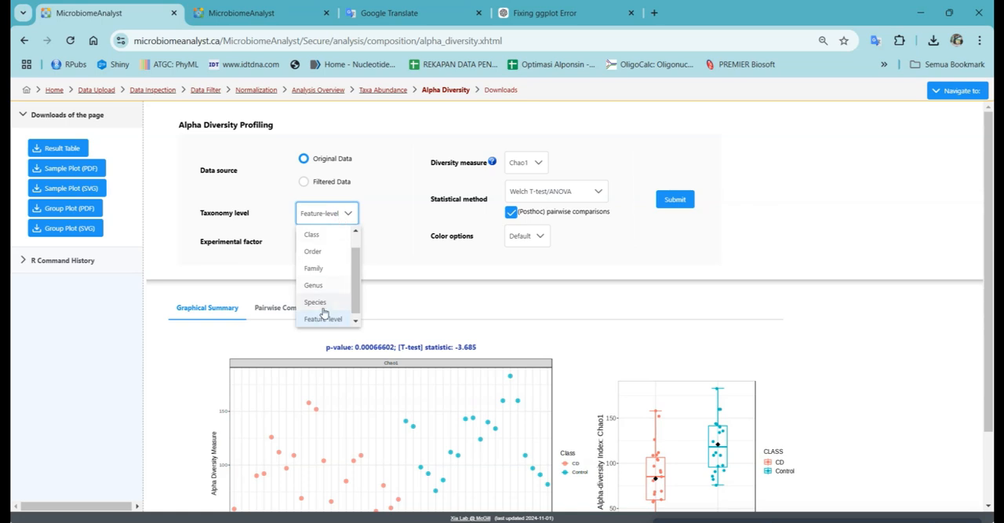
pyautogui.click(314, 285)
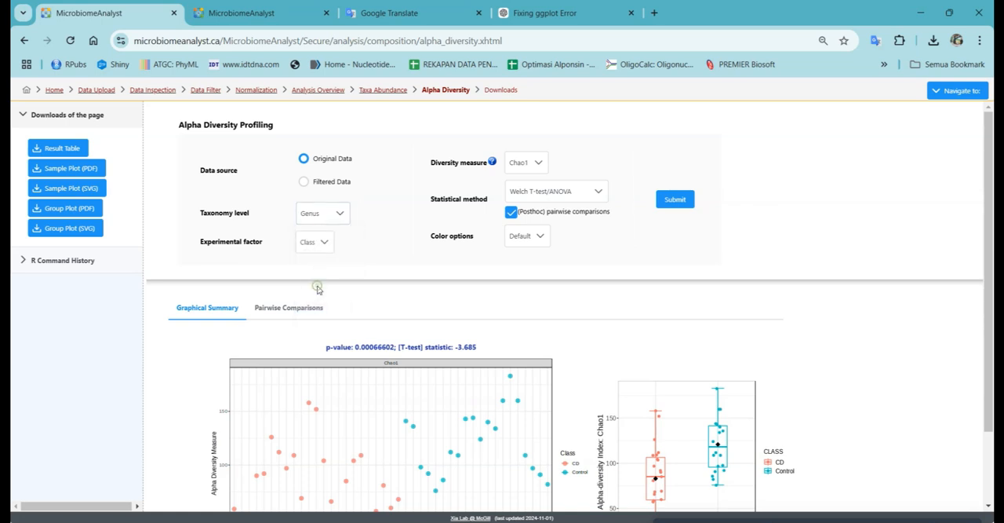
pyautogui.click(674, 199)
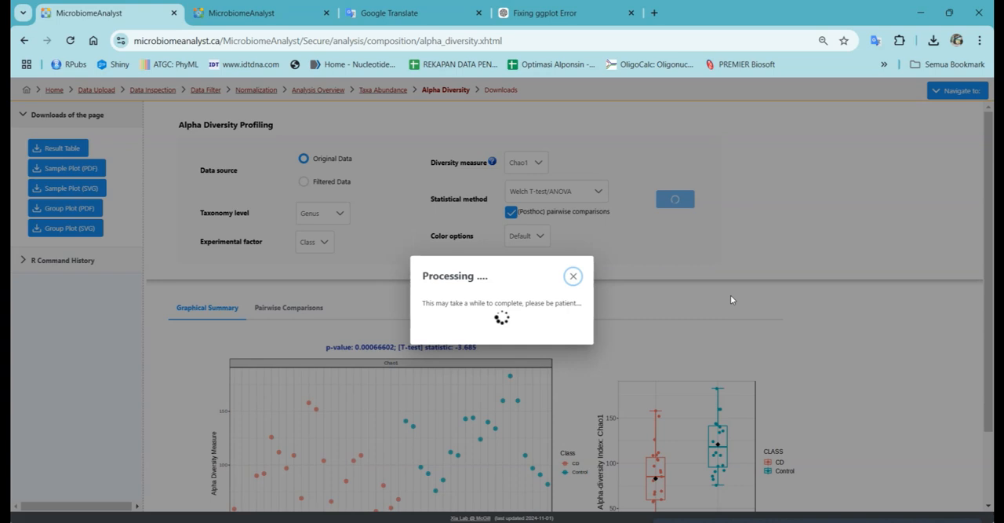
pyautogui.scroll(-2, 691, 316)
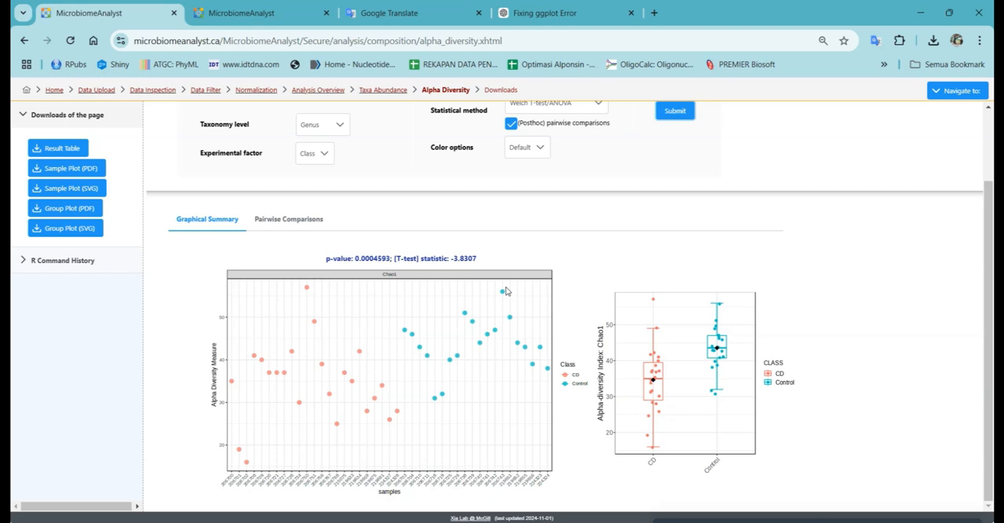
pyautogui.scroll(1, 516, 253)
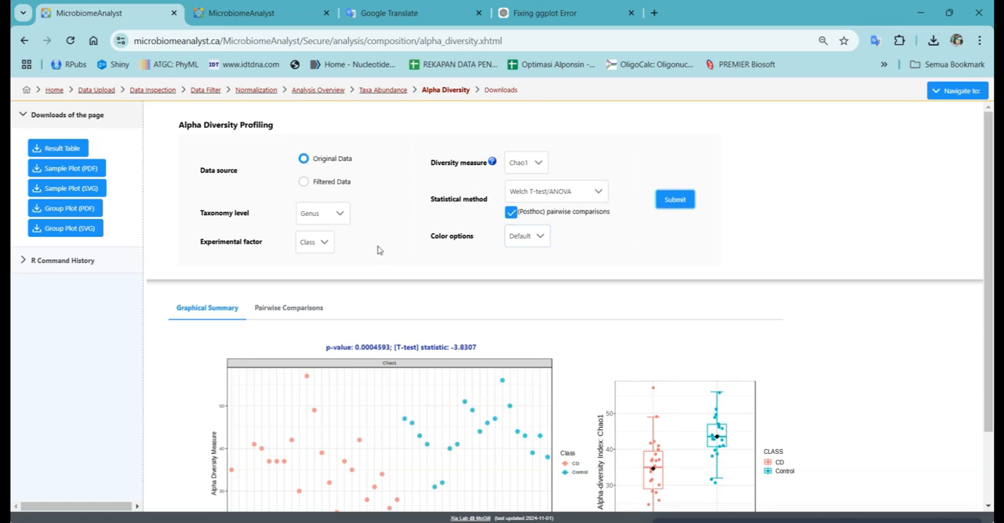
pyautogui.click(308, 245)
pyautogui.click(362, 237)
# Step: Go back to the Analysis Overview, open the Beta diversity analysis and examine the default PCoA plot and its settings
pyautogui.click(383, 90)
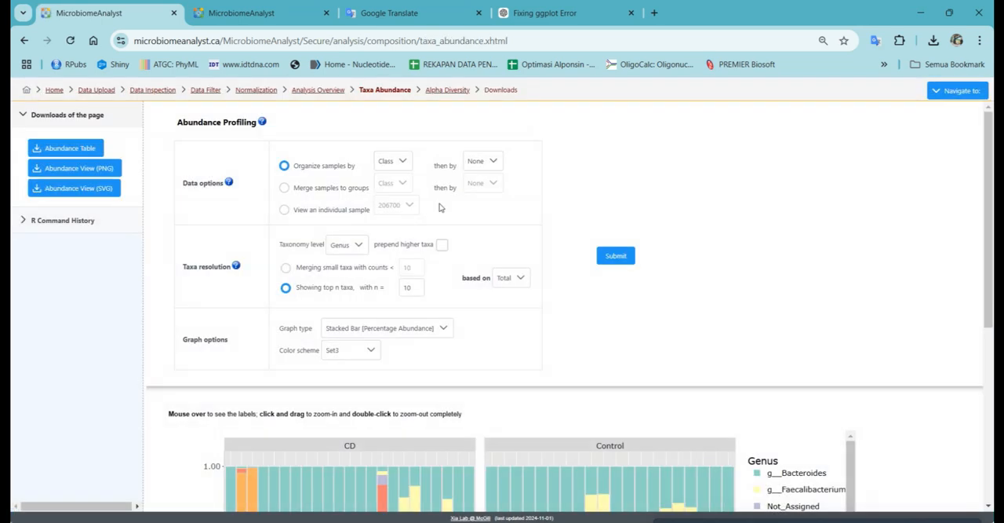
pyautogui.click(318, 90)
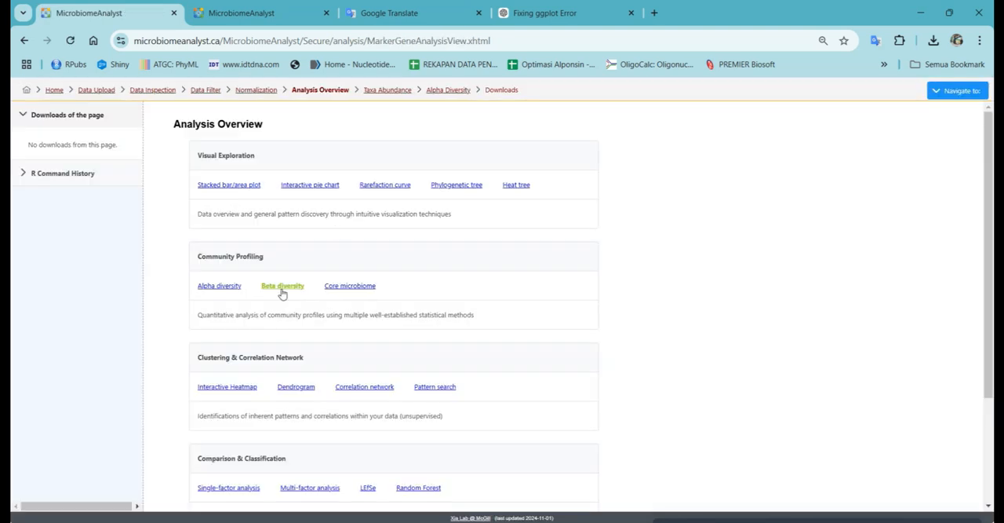
pyautogui.click(282, 286)
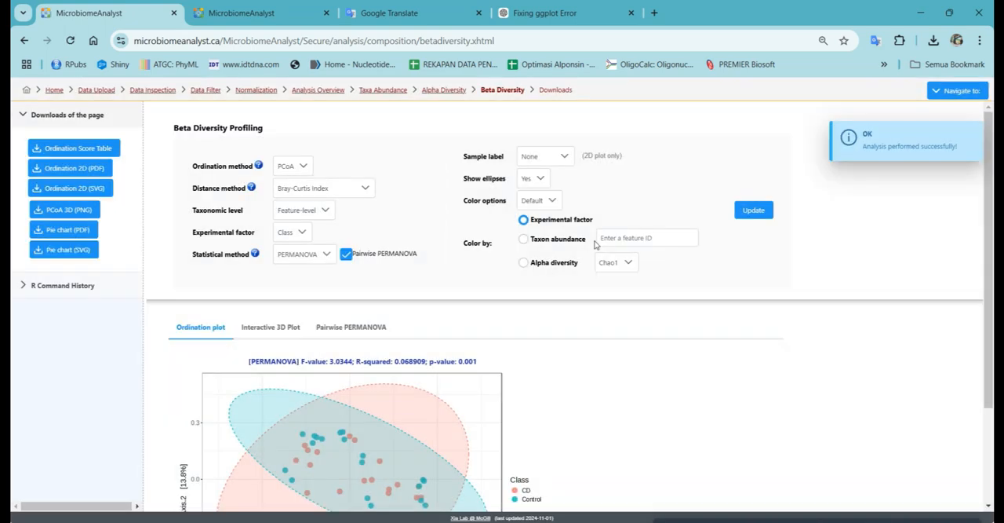
pyautogui.scroll(-2, 373, 235)
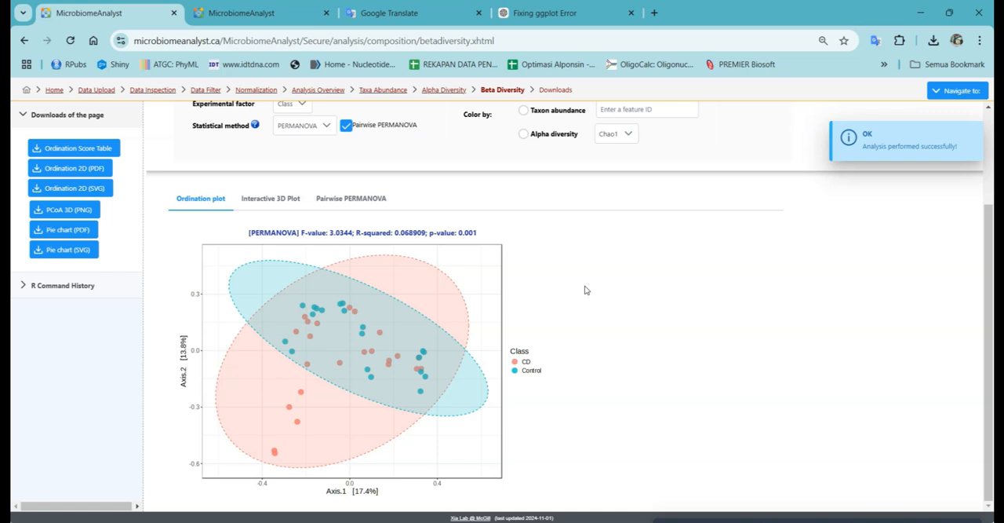
pyautogui.scroll(2, 585, 290)
pyautogui.scroll(-1, 530, 266)
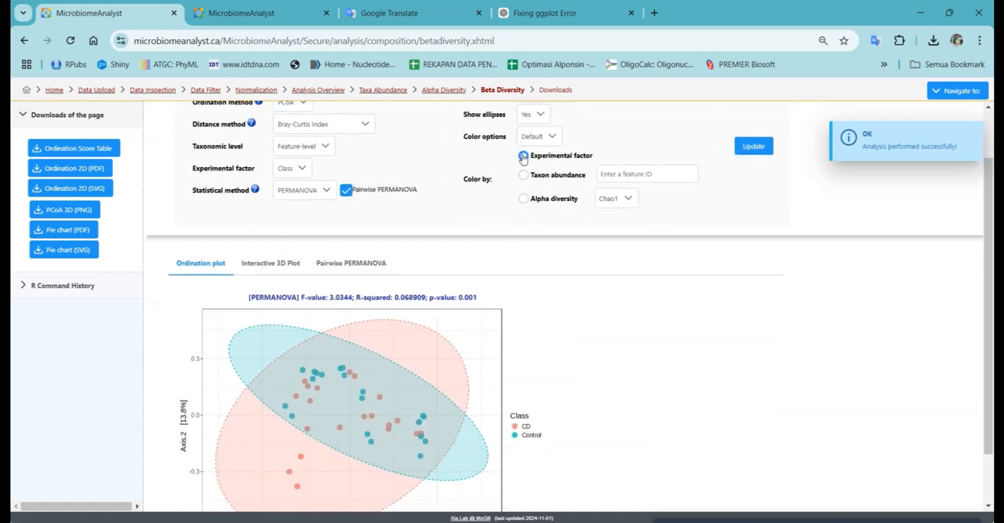
pyautogui.scroll(1, 530, 161)
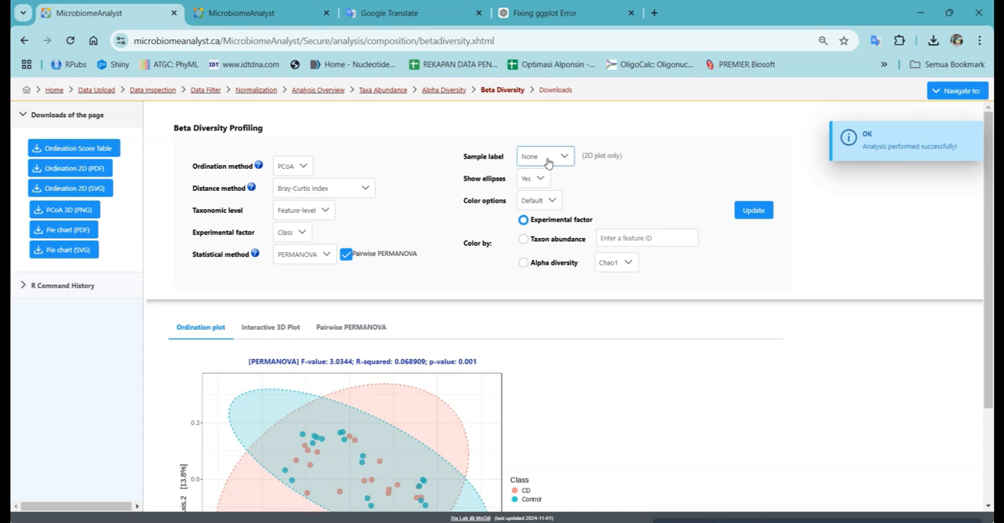
# Step: Label the samples in the PCoA plot by Sample Name, update the beta diversity analysis and examine the labelled points
pyautogui.click(543, 161)
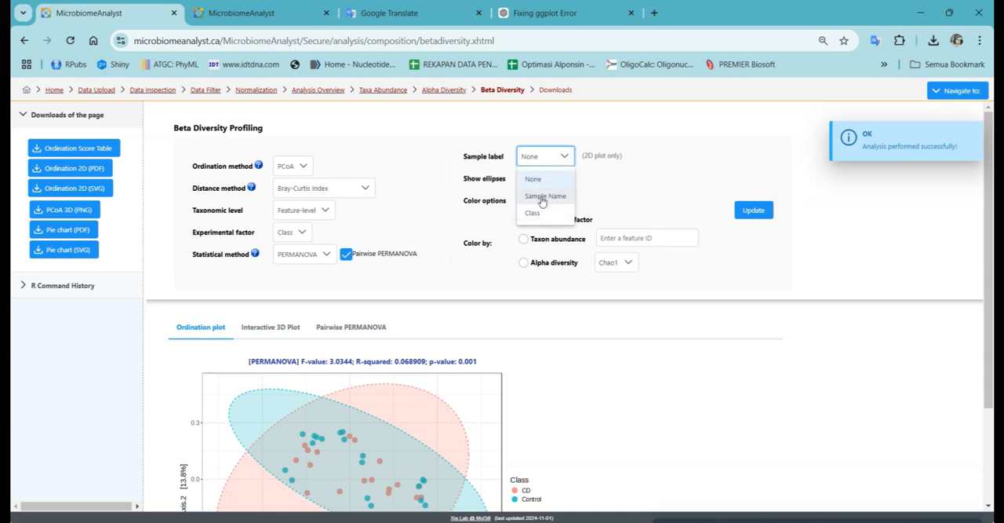
pyautogui.click(541, 197)
pyautogui.click(753, 209)
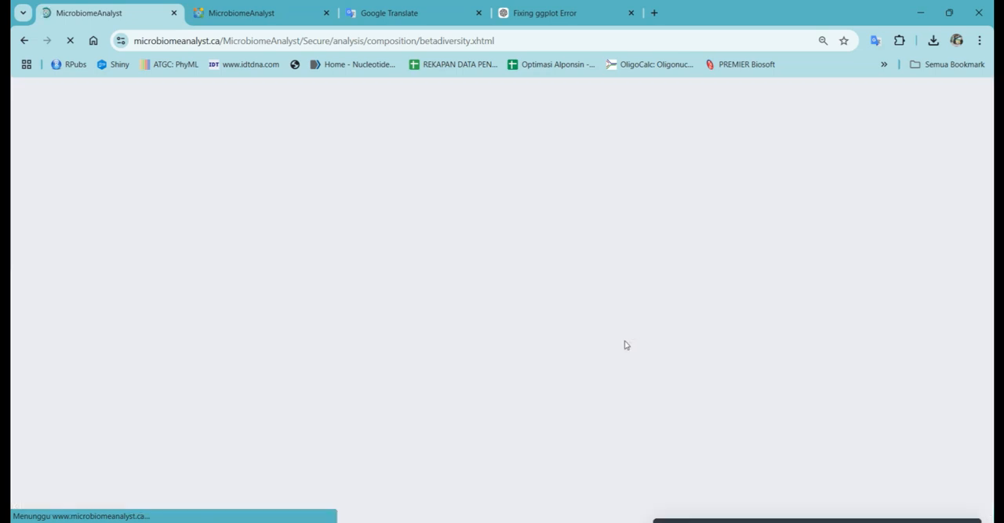
pyautogui.scroll(-3, 593, 353)
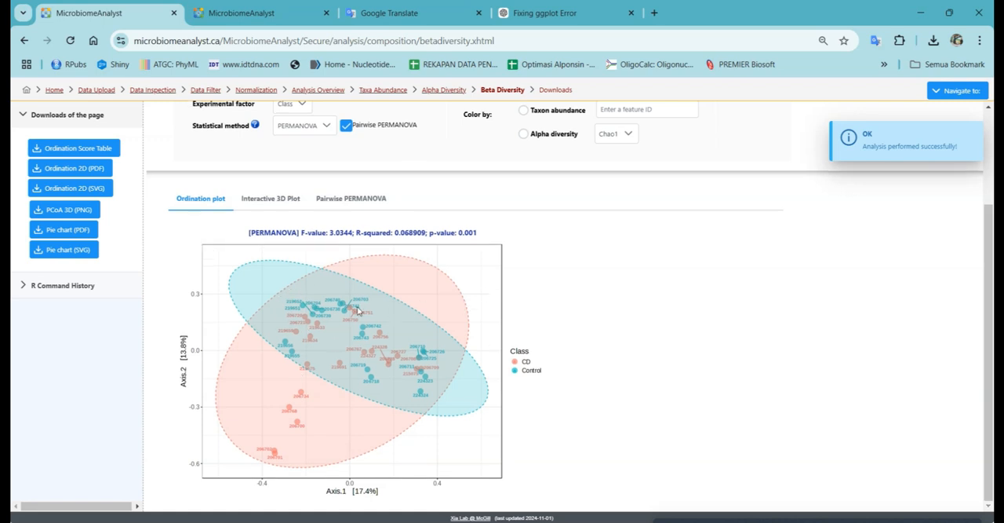
pyautogui.scroll(2, 409, 312)
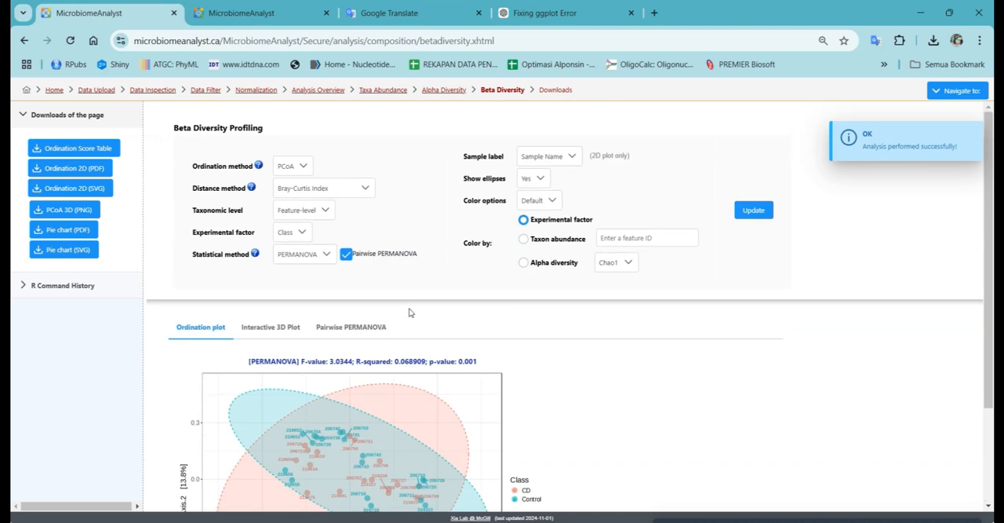
# Step: Set the PCoA plot's sample label to Class, update the beta diversity analysis and examine the labelled points
pyautogui.click(568, 156)
pyautogui.click(532, 213)
pyautogui.click(754, 210)
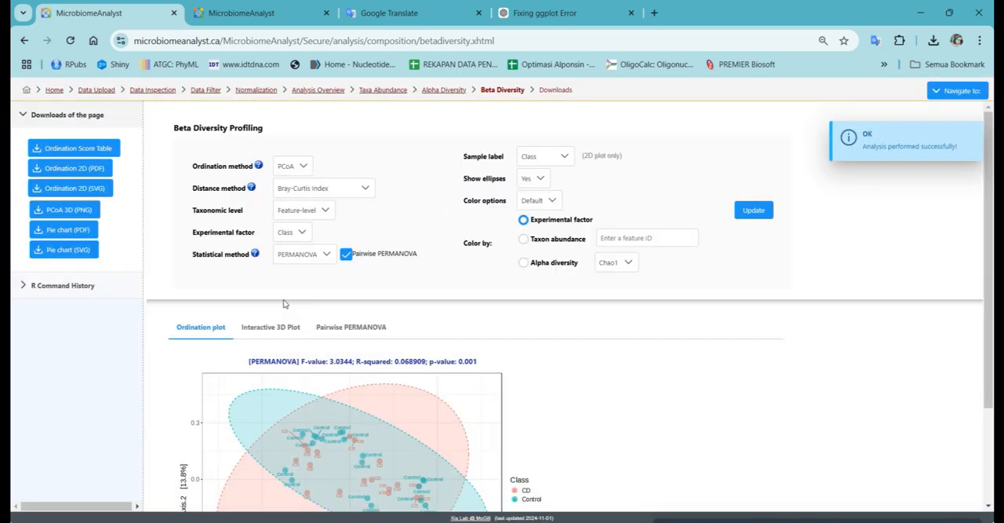
pyautogui.scroll(-2, 314, 306)
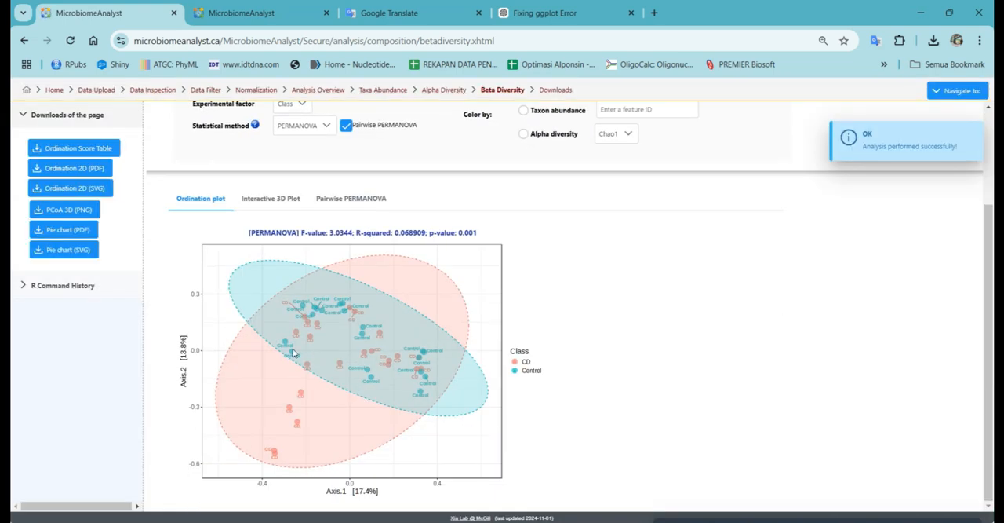
pyautogui.scroll(2, 624, 358)
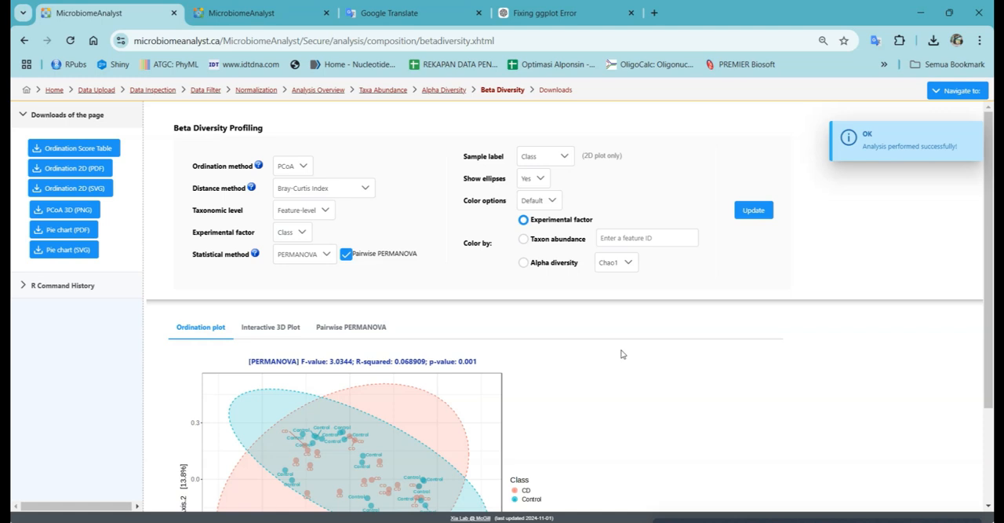
# Step: Review the class-labelled ordination plot and the Pairwise PERMANOVA table, and return to the Analysis Overview
pyautogui.scroll(-1, 558, 261)
pyautogui.scroll(1, 558, 262)
pyautogui.scroll(-2, 386, 287)
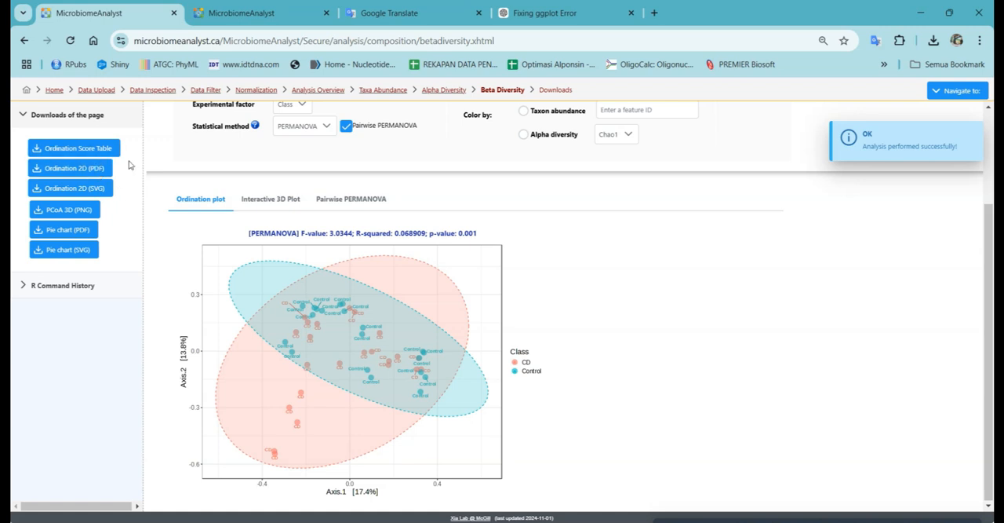
pyautogui.click(328, 207)
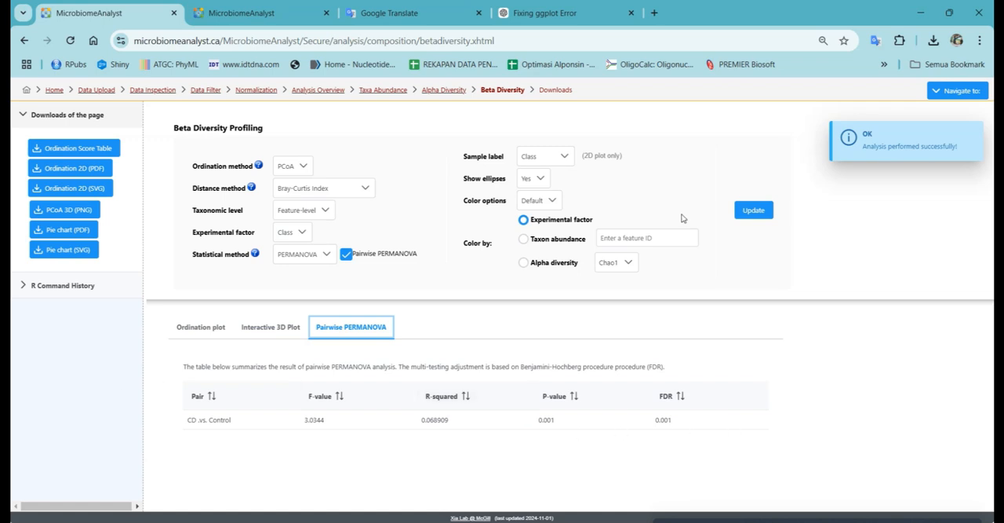
pyautogui.click(326, 91)
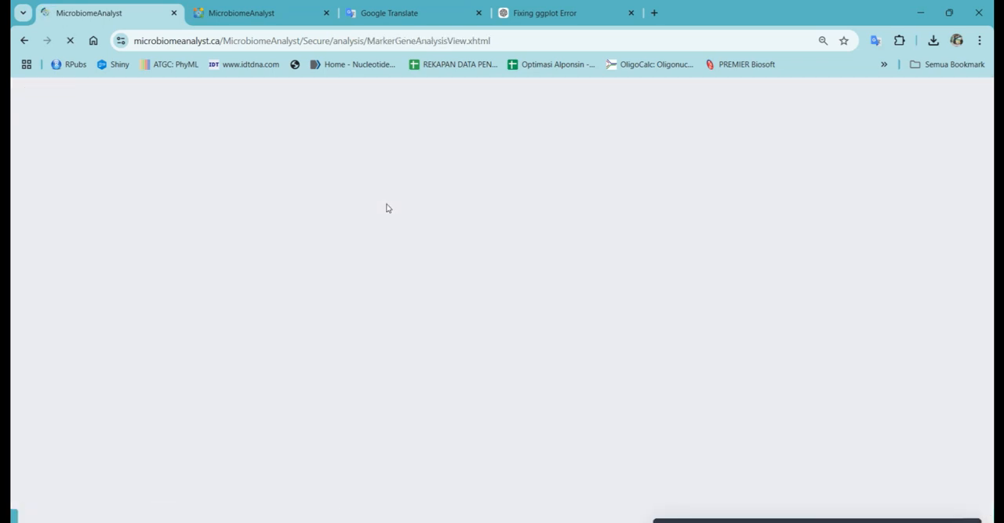
# Step: Open the Interactive Heatmap analysis from the Analysis Overview and examine the class-grouped clustering heatmap, its sample labels, dendrogram and settings
pyautogui.scroll(-2, 427, 267)
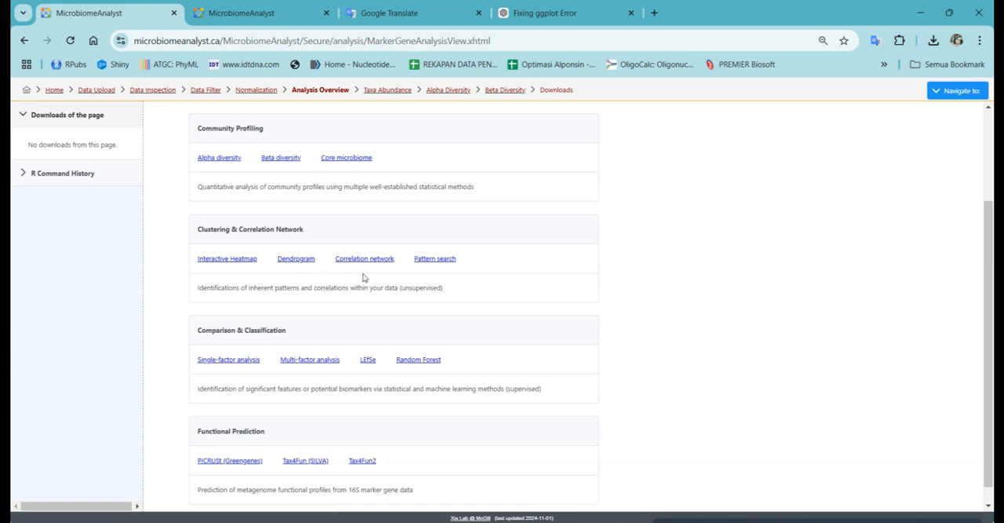
pyautogui.click(221, 260)
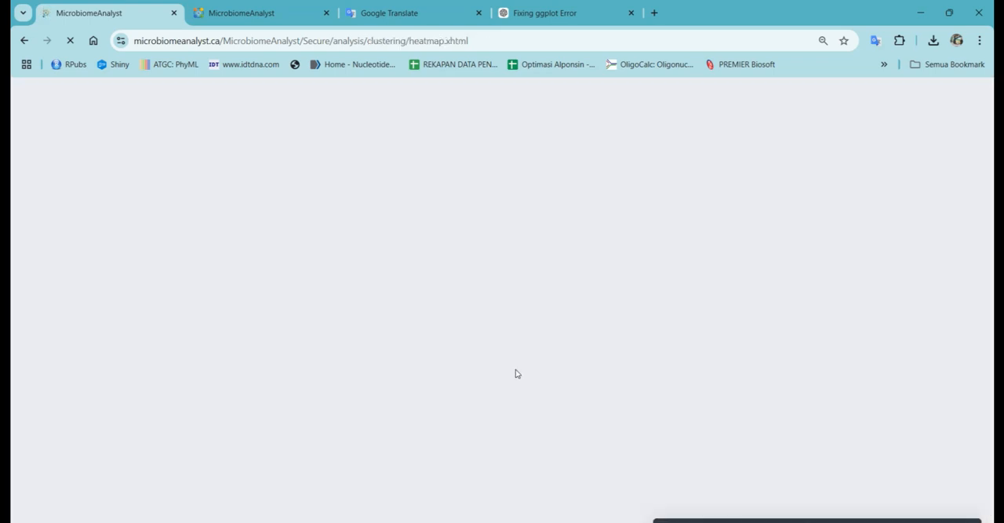
pyautogui.scroll(-2, 384, 371)
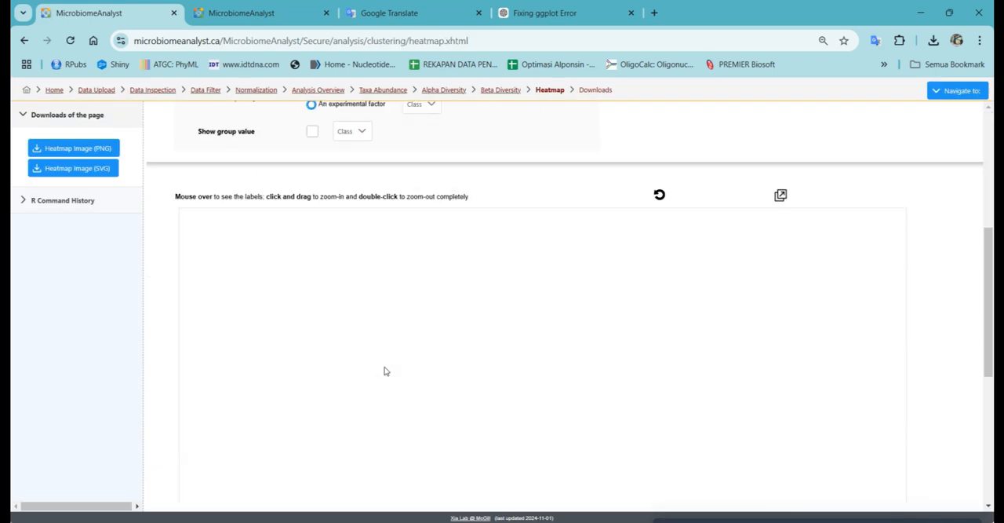
pyautogui.scroll(-3, 385, 370)
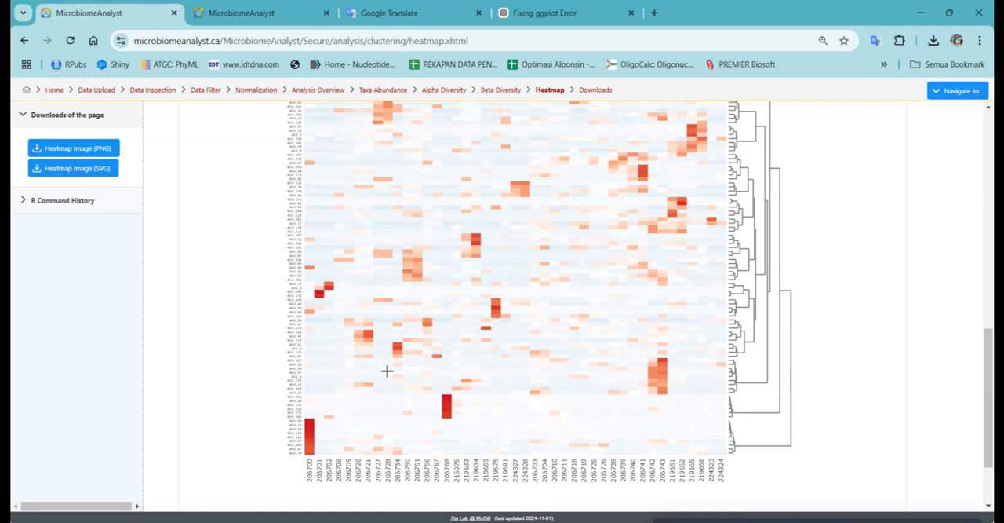
pyautogui.scroll(3, 618, 350)
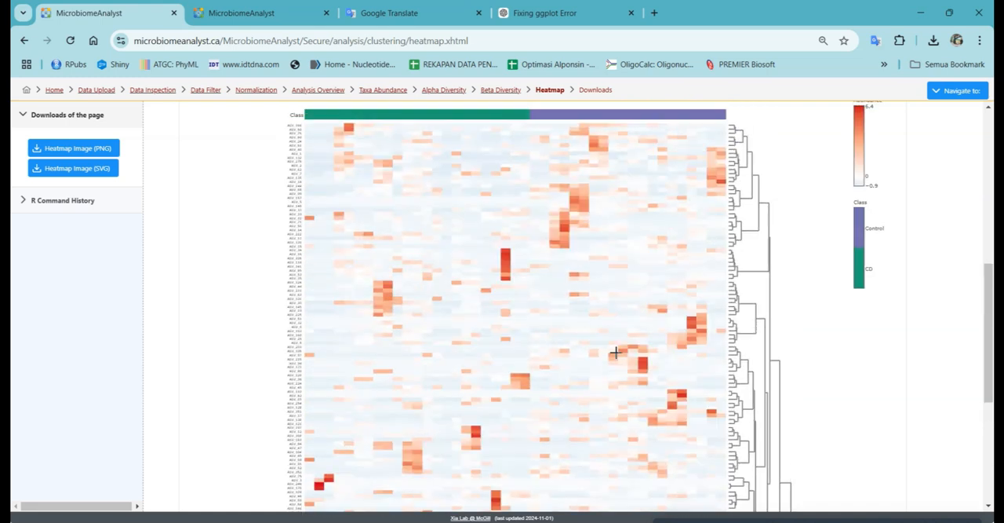
pyautogui.scroll(2, 616, 352)
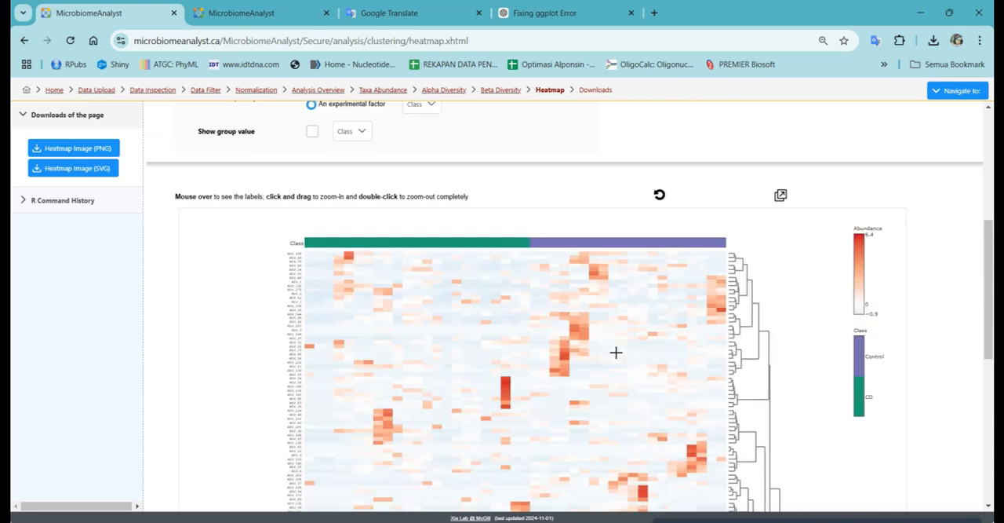
pyautogui.scroll(-1, 615, 352)
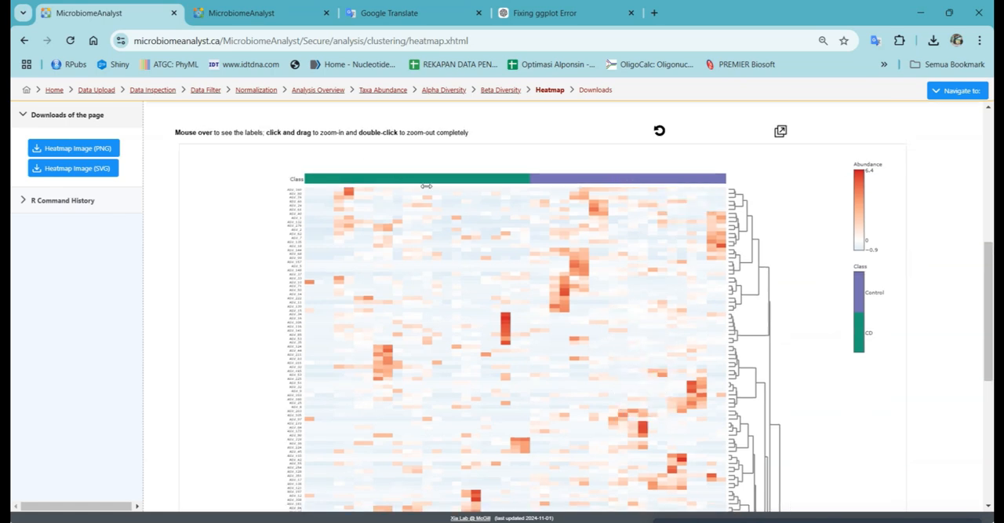
pyautogui.scroll(-3, 863, 366)
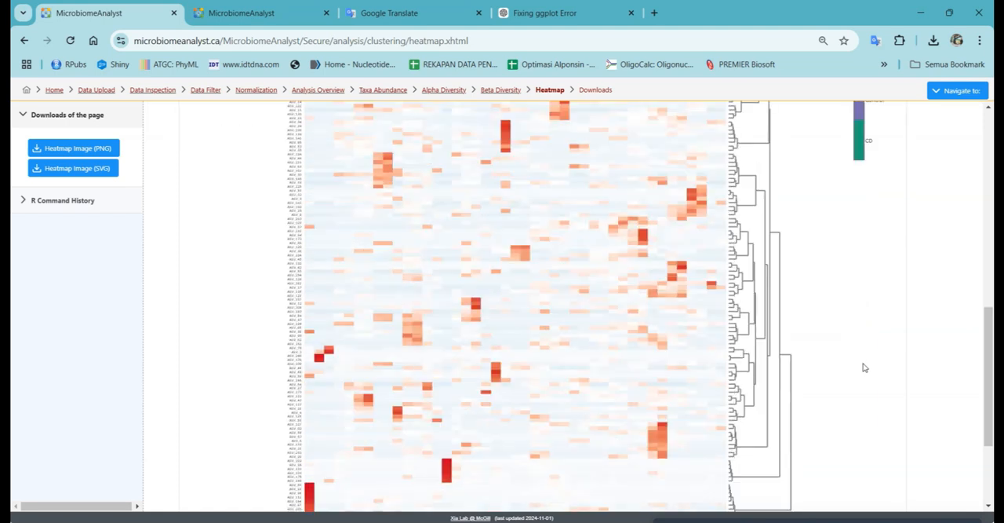
pyautogui.scroll(-2, 863, 367)
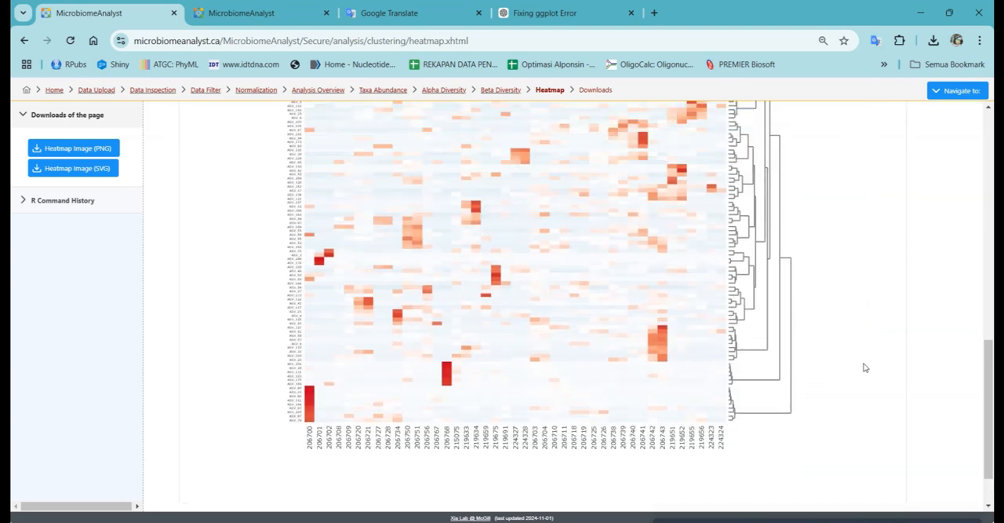
pyautogui.scroll(8, 865, 368)
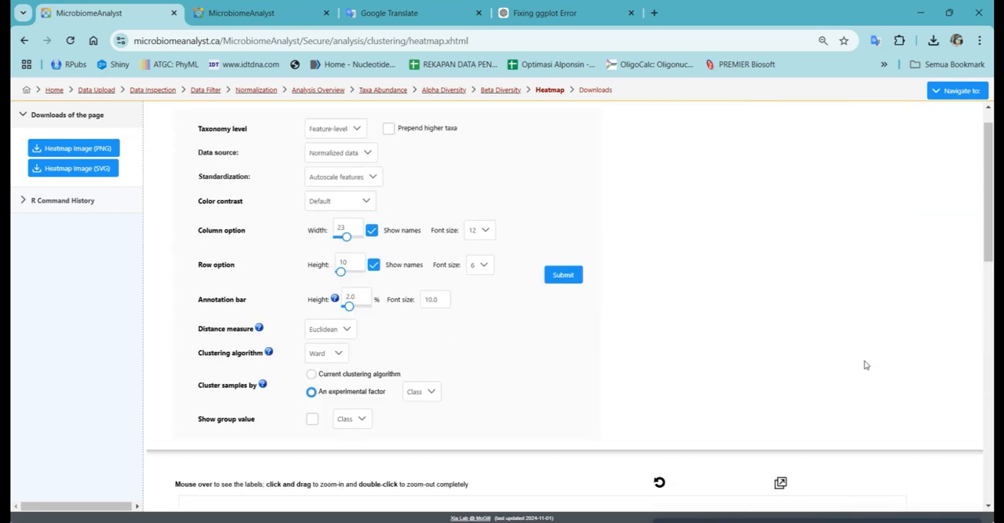
pyautogui.scroll(1, 866, 365)
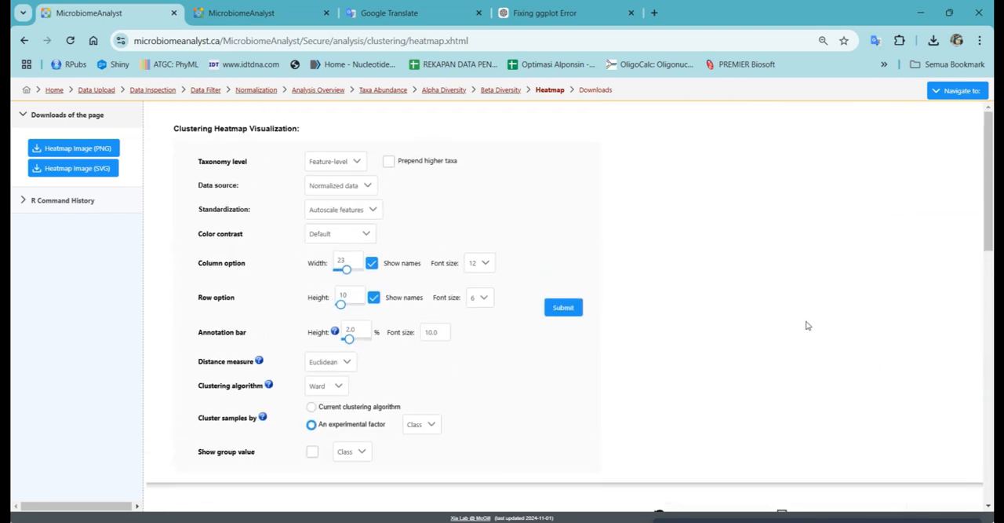
# Step: Go back to the Analysis Overview, open the Dendrogram analysis and examine the class-colored sample tree and its settings
pyautogui.click(385, 91)
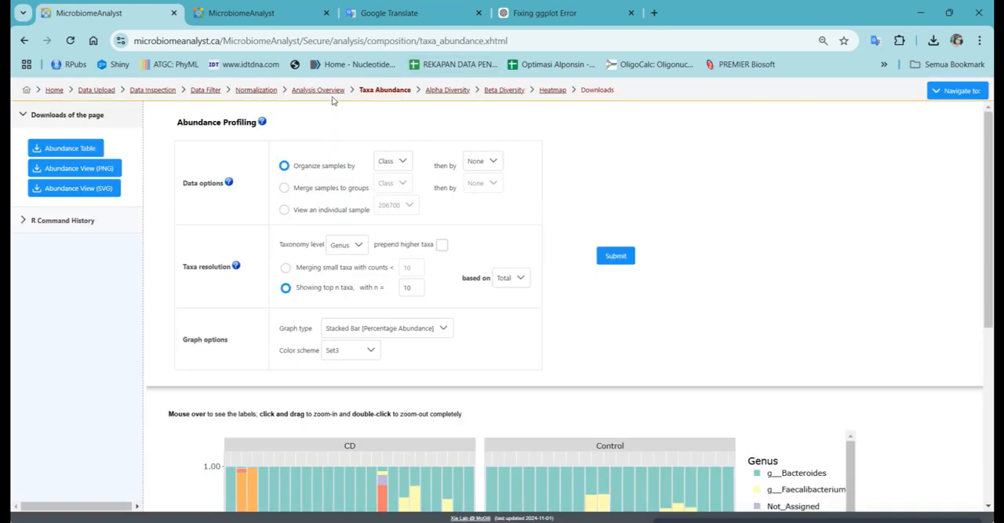
pyautogui.click(328, 91)
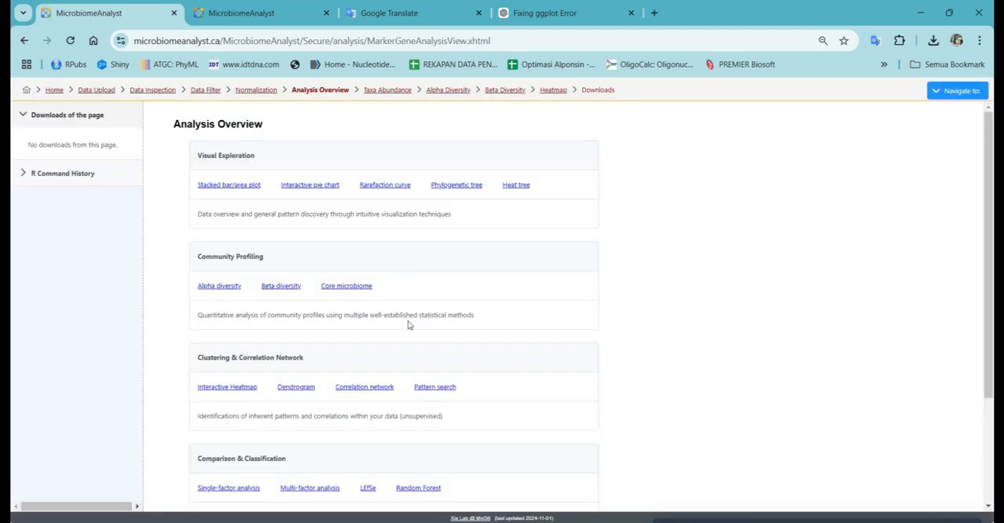
pyautogui.scroll(-3, 408, 335)
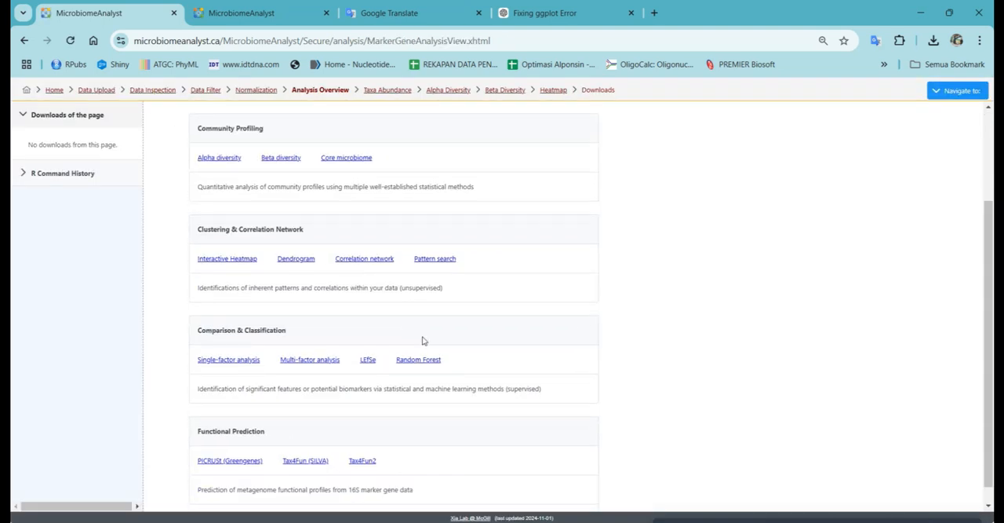
pyautogui.click(296, 258)
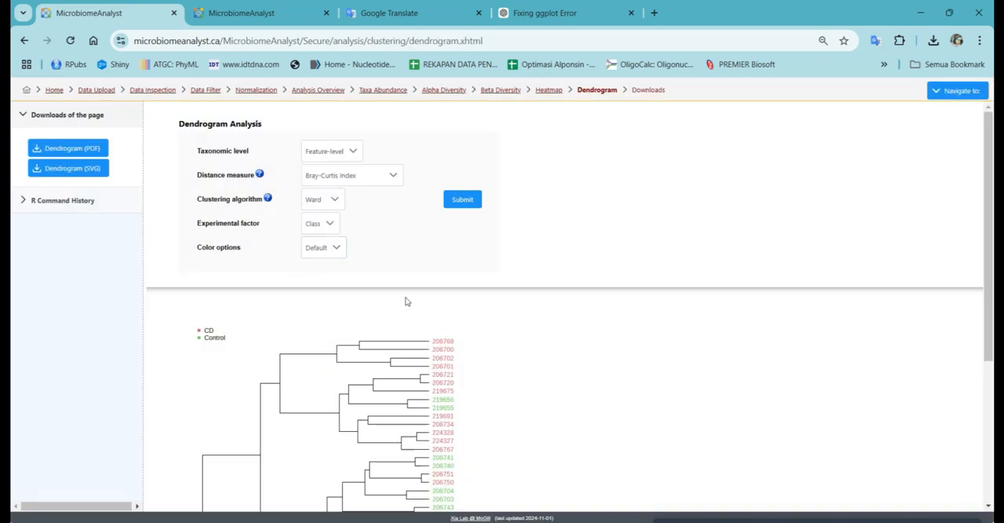
pyautogui.scroll(-3, 406, 302)
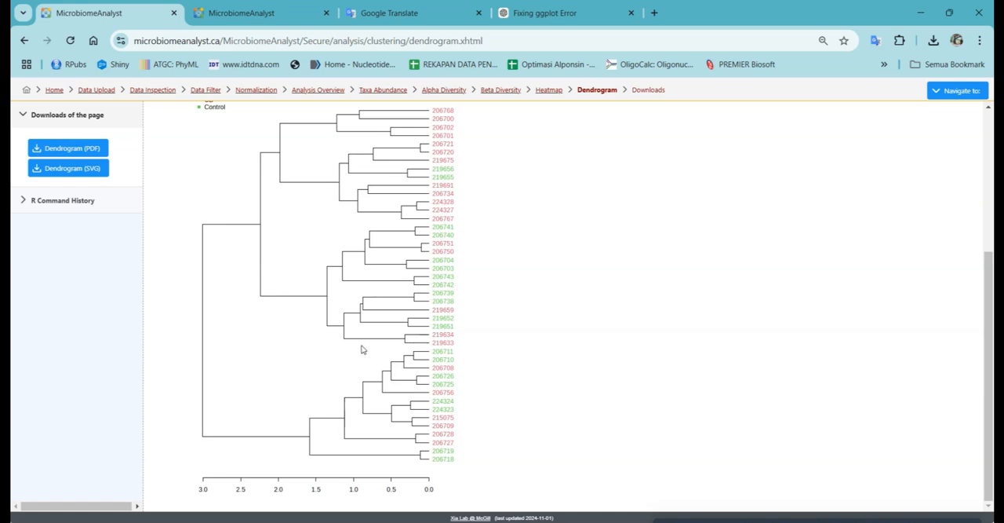
pyautogui.scroll(3, 362, 348)
pyautogui.scroll(1, 362, 348)
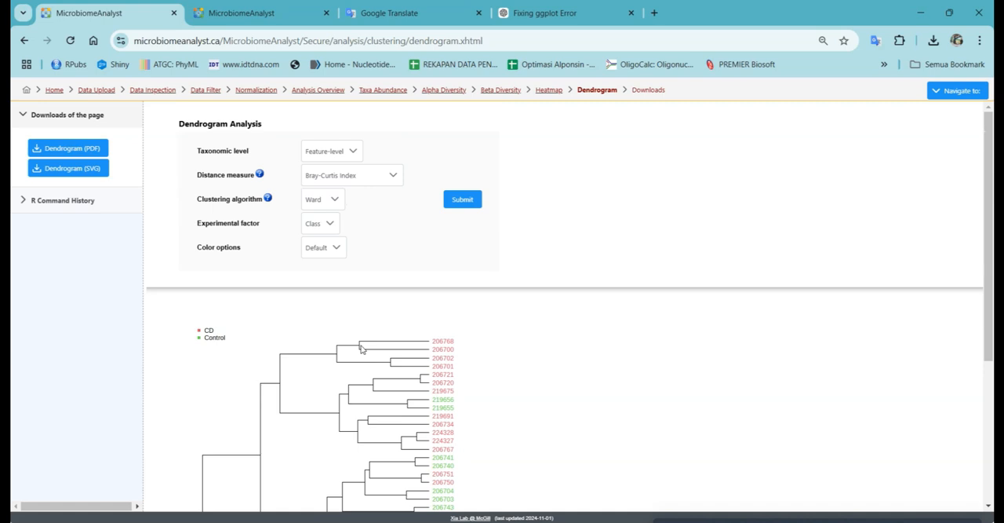
# Step: Open the Correlation network analysis from the Analysis Overview and try to run it with SECOM (Pearson1) at Phylum level
pyautogui.click(318, 89)
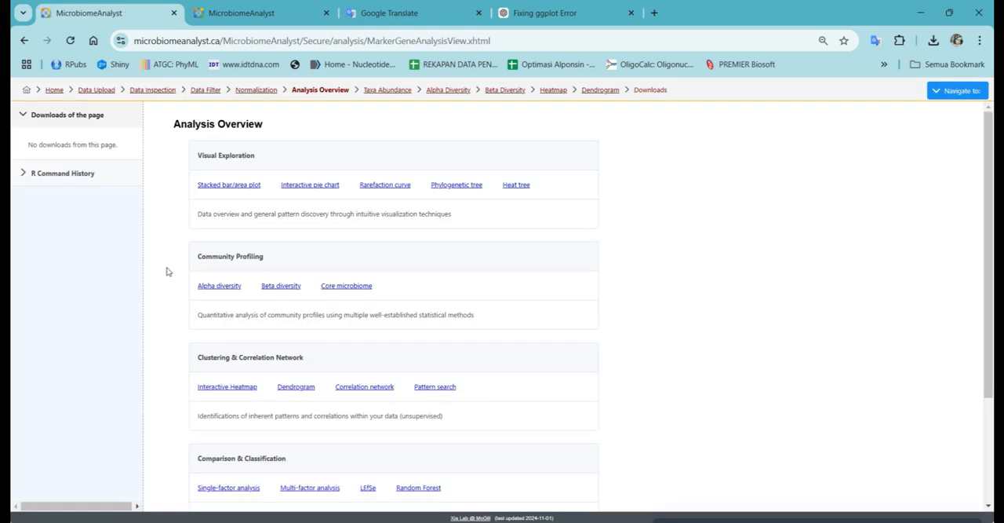
pyautogui.scroll(-1, 160, 322)
pyautogui.scroll(-1, 161, 324)
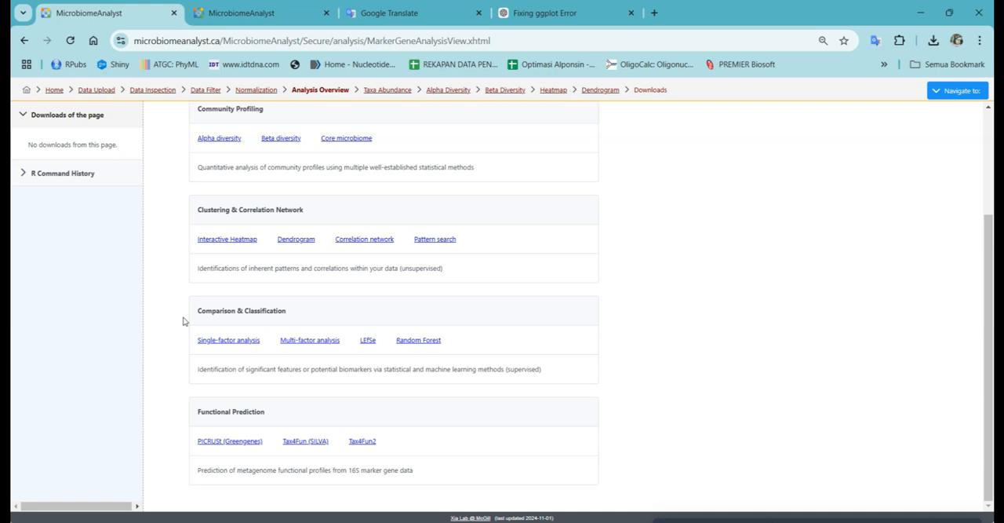
pyautogui.click(355, 240)
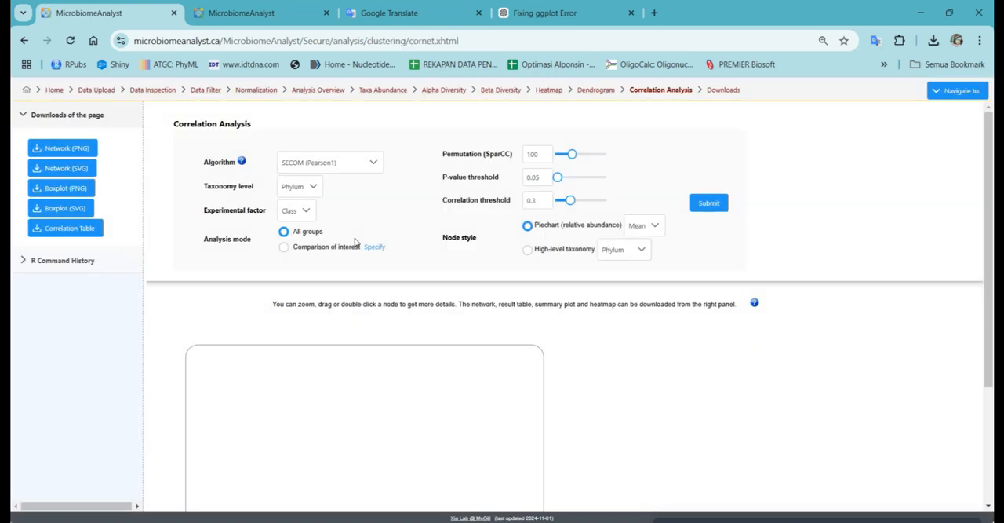
pyautogui.scroll(-2, 414, 325)
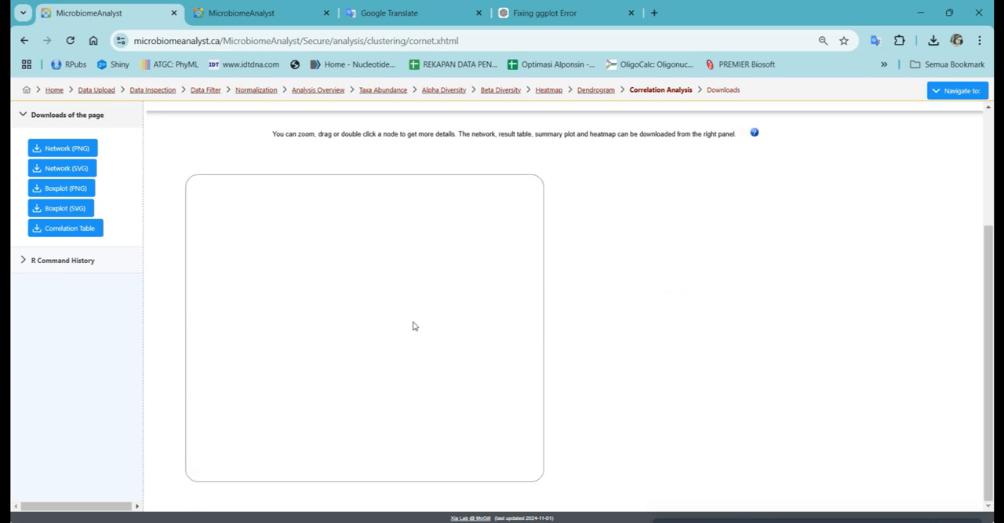
pyautogui.scroll(2, 455, 169)
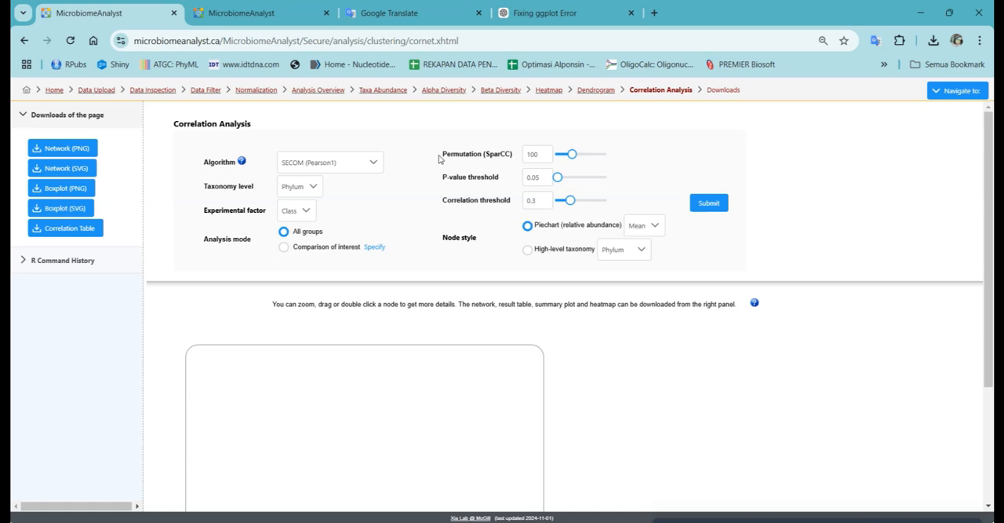
pyautogui.click(714, 204)
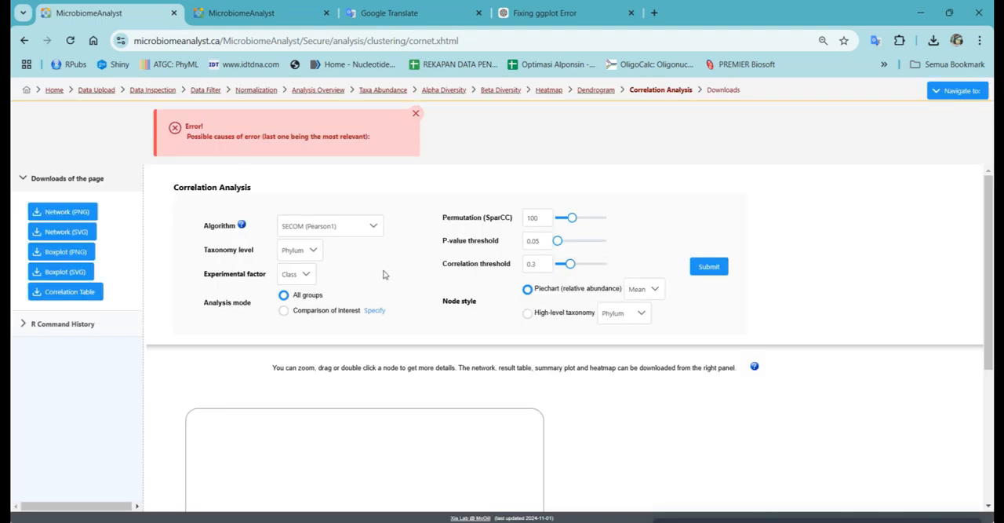
# Step: Set the correlation algorithm to Spearman rank correlation, submit the analysis and examine the phylum-level network
pyautogui.click(350, 229)
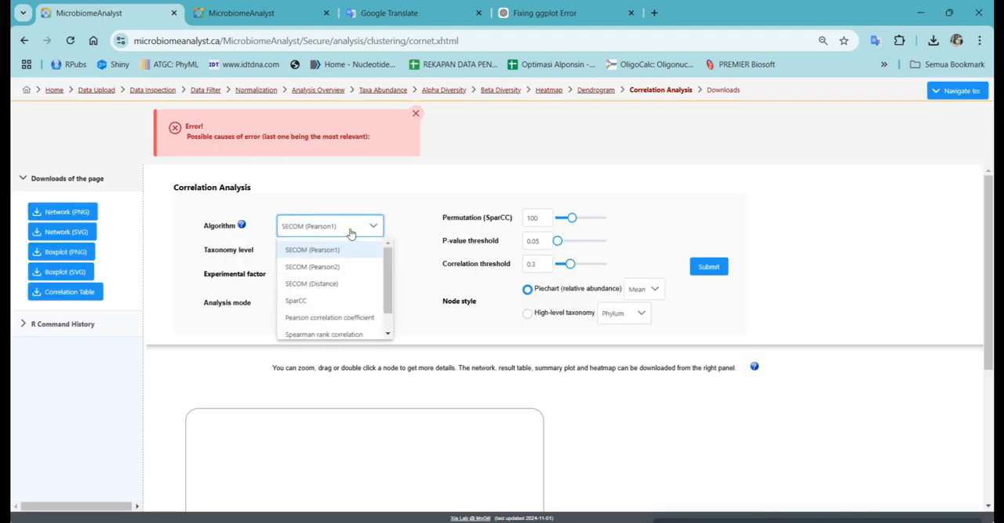
pyautogui.click(326, 332)
pyautogui.click(695, 272)
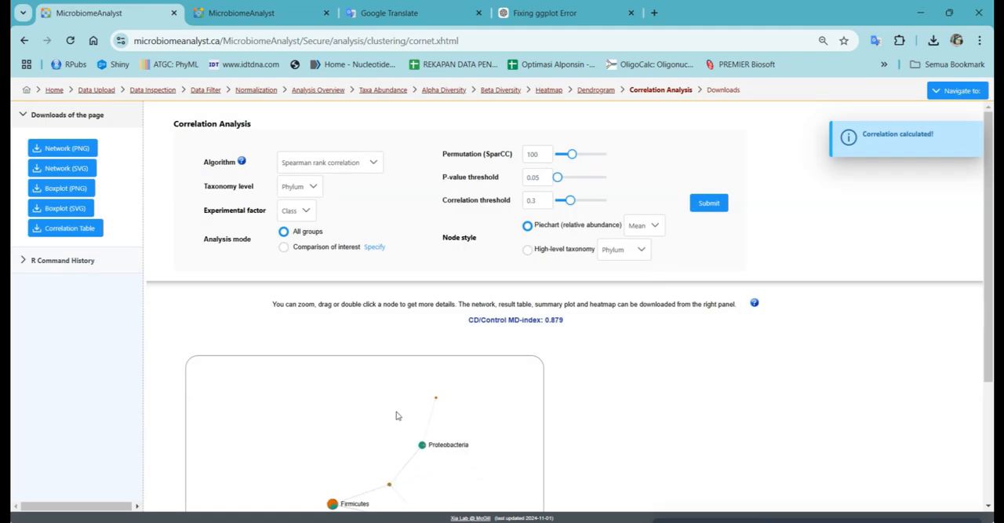
pyautogui.moveTo(990, 285); pyautogui.dragTo(993, 391)
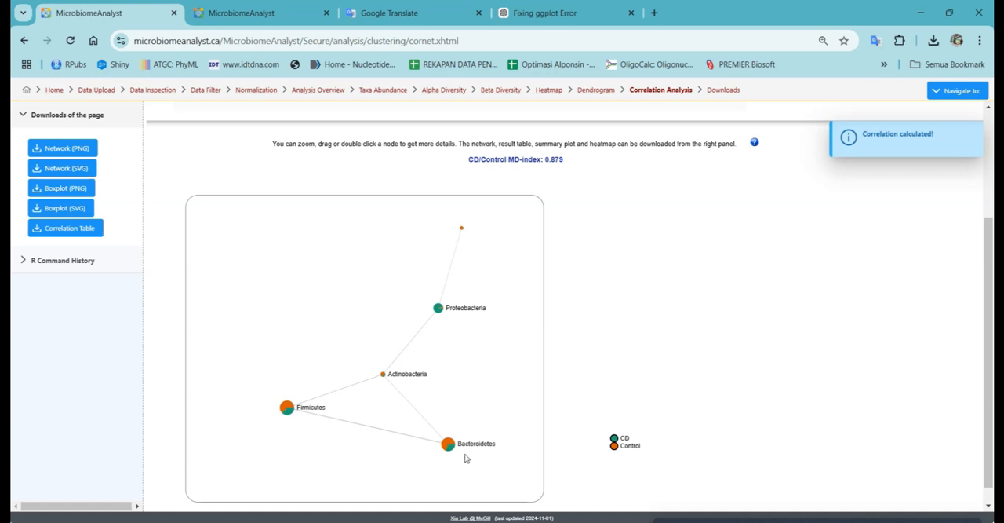
# Step: Set the node style's high-level taxonomy to Genus and submit the correlation analysis again
pyautogui.scroll(2, 607, 361)
pyautogui.click(620, 250)
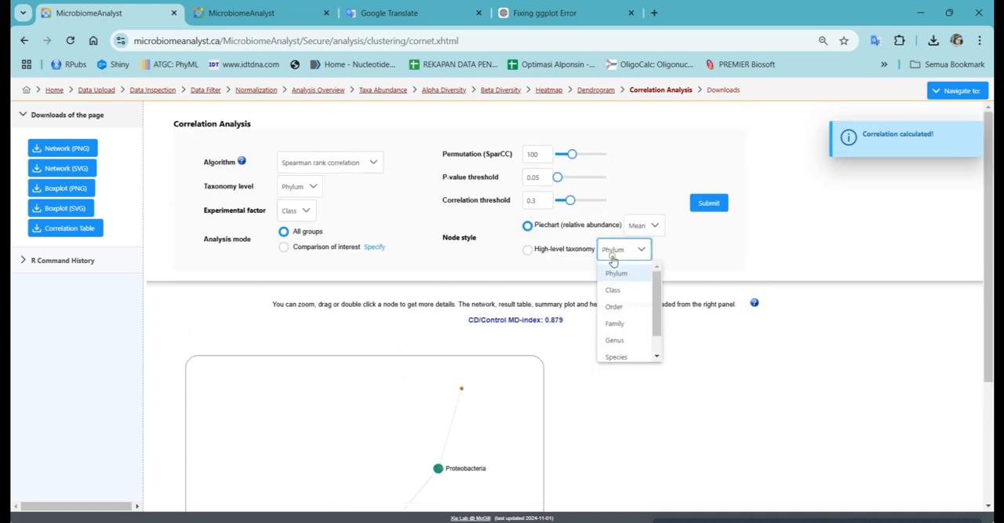
pyautogui.click(614, 341)
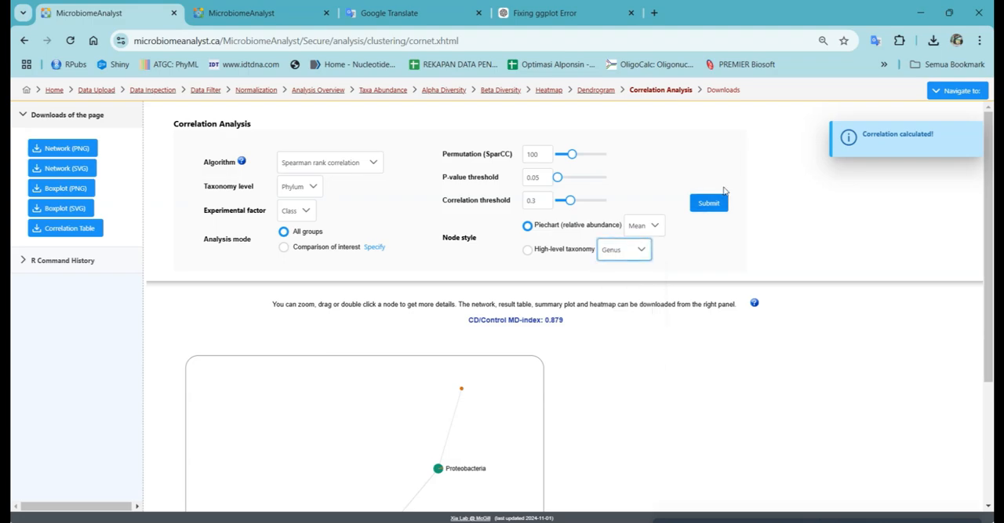
pyautogui.click(691, 208)
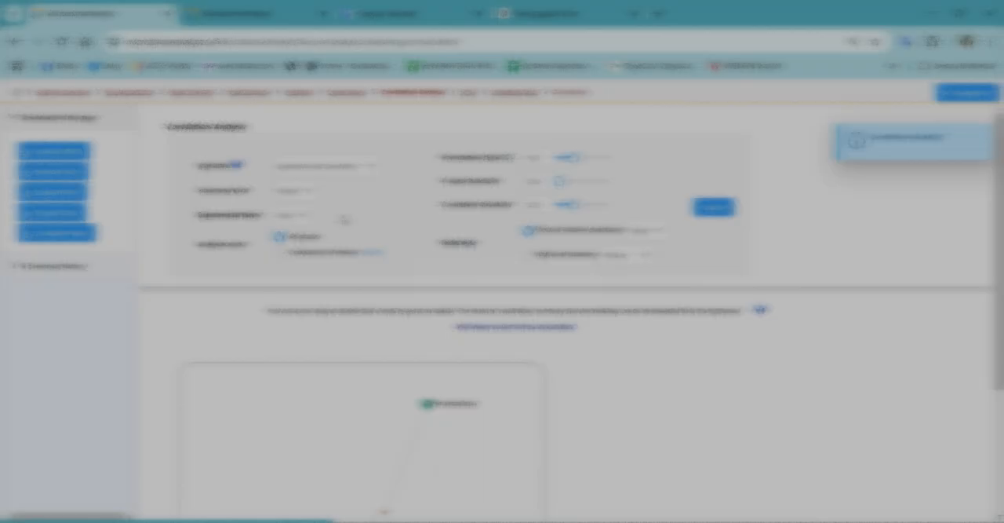
# Step: Set the correlation analysis's taxonomy level to Genus, submit it and examine the genus-level network of CD and Control abundances
pyautogui.scroll(-1, 417, 298)
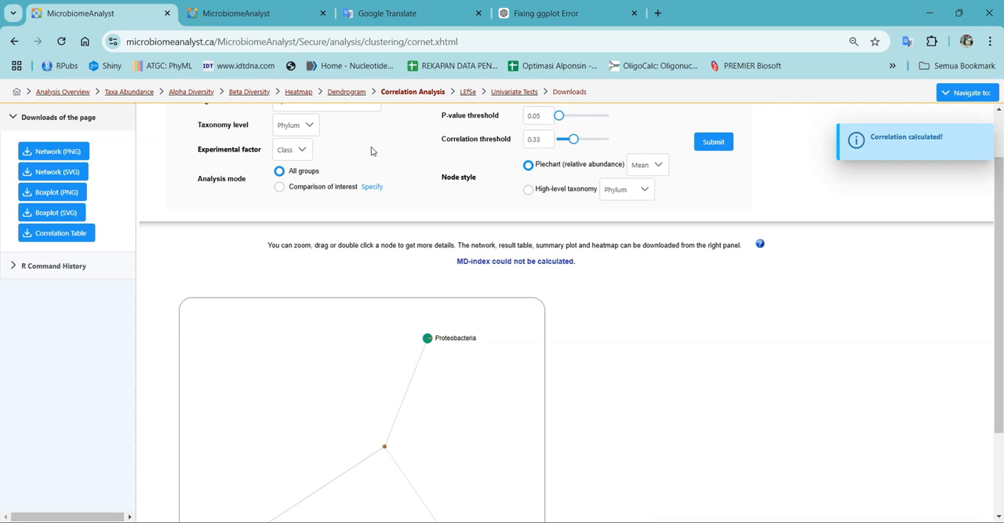
pyautogui.scroll(1, 374, 151)
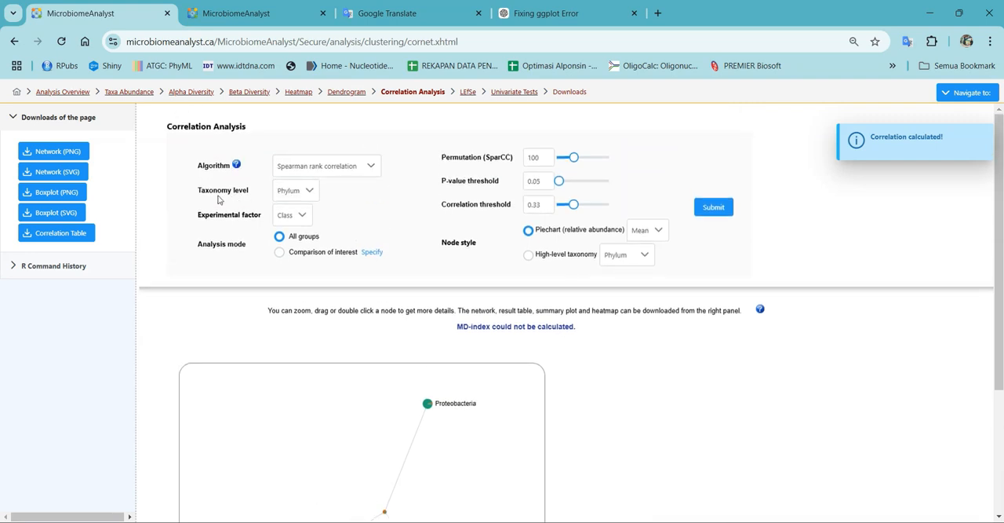
pyautogui.click(302, 201)
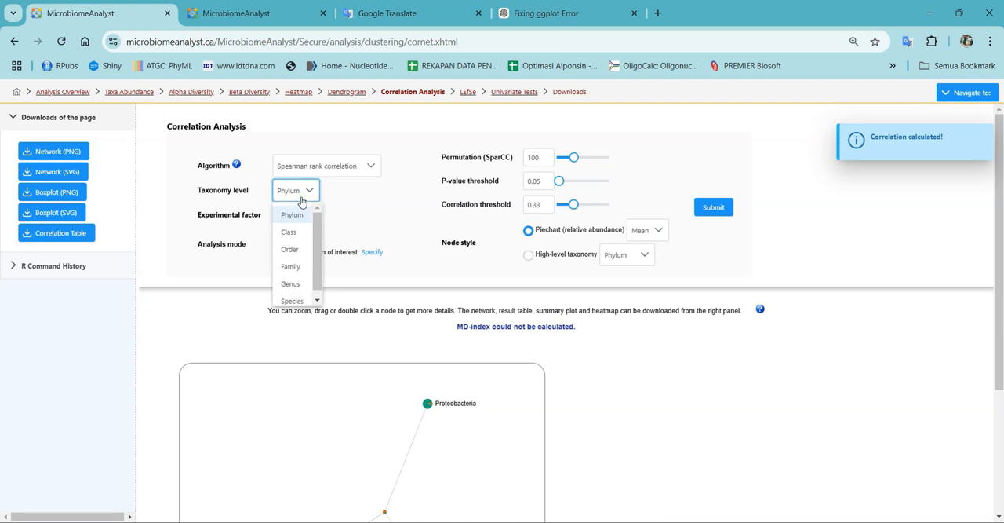
pyautogui.click(292, 280)
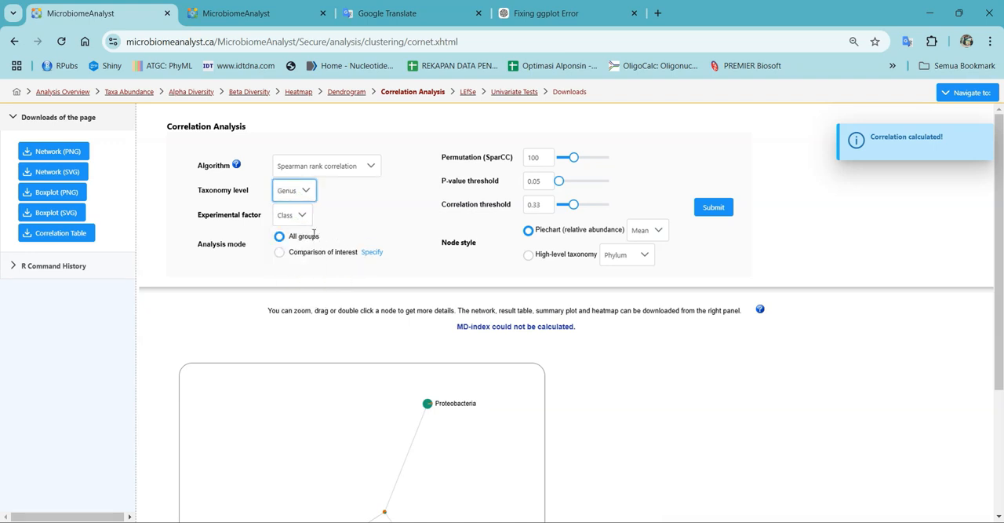
pyautogui.click(711, 209)
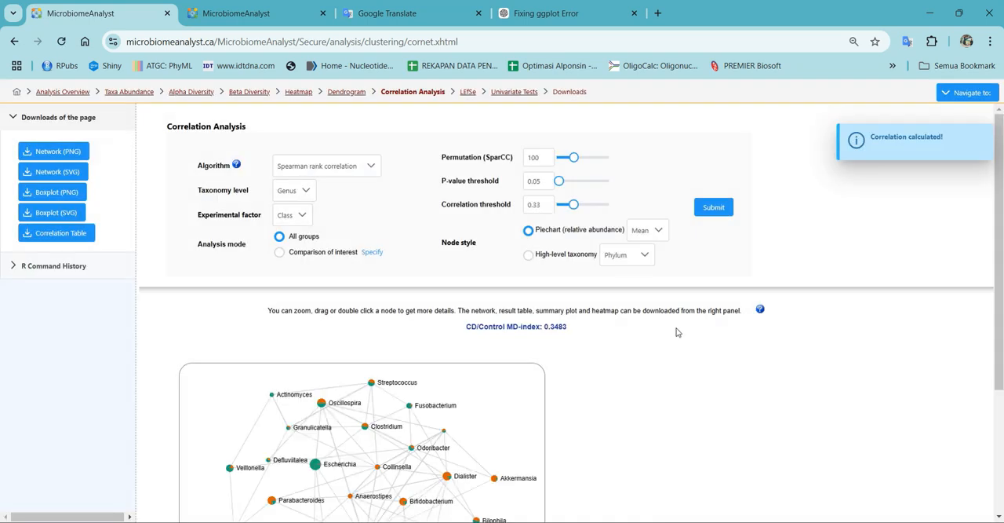
pyautogui.scroll(-2, 678, 332)
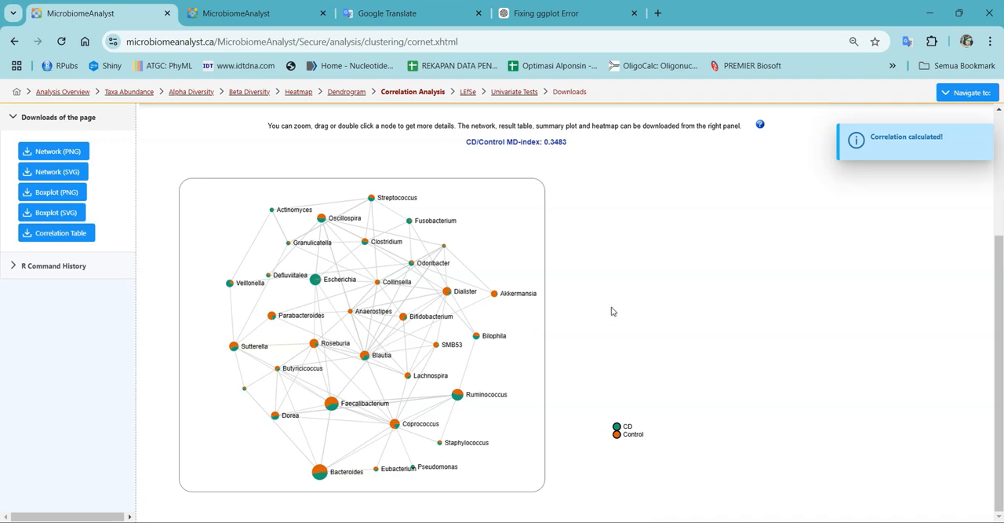
# Step: Open the LEfSe analysis from the Comparison & Classification section of the Analysis Overview
pyautogui.scroll(3, 612, 310)
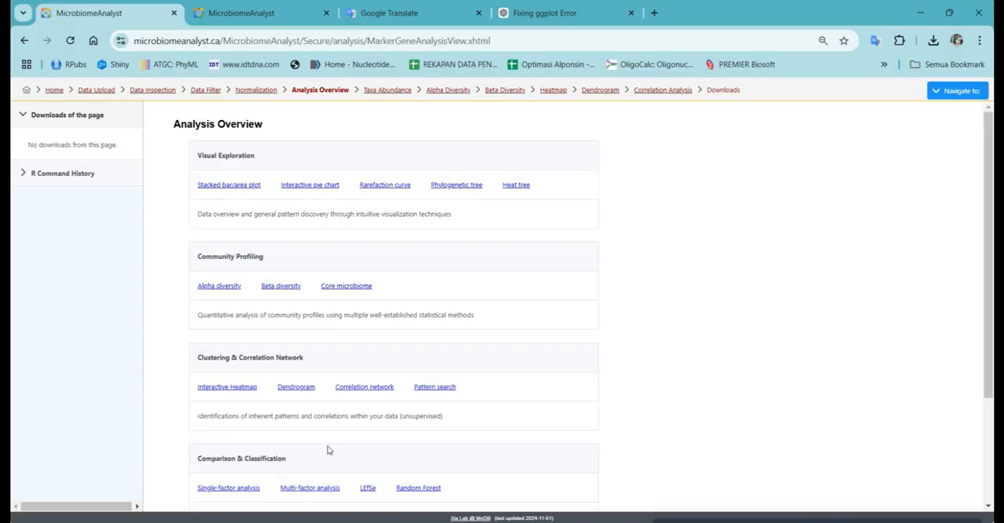
pyautogui.scroll(-3, 328, 450)
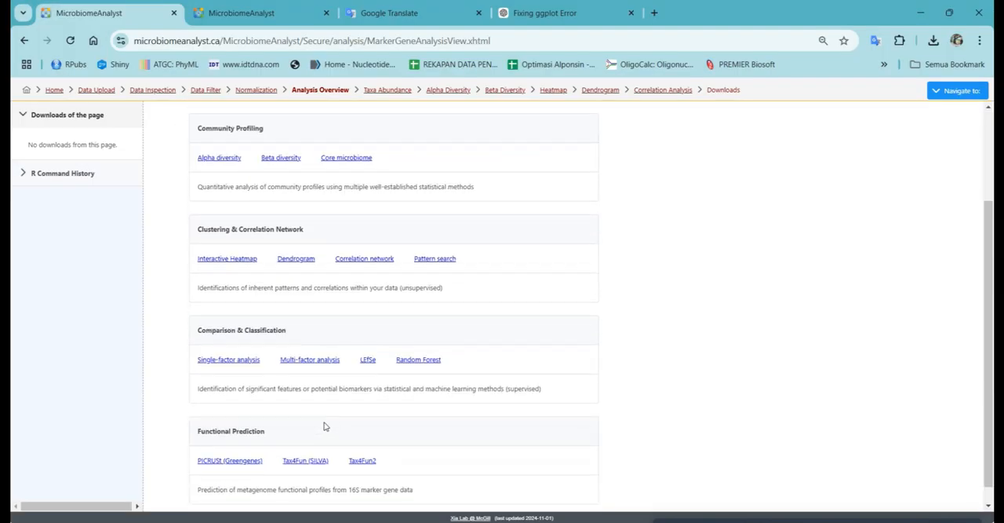
pyautogui.click(365, 360)
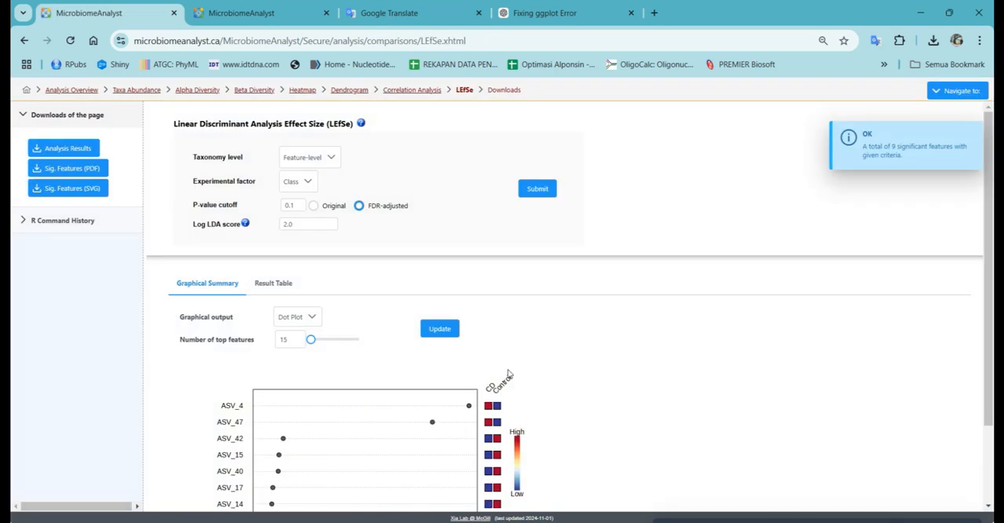
pyautogui.scroll(-2, 511, 375)
pyautogui.scroll(1, 514, 376)
# Step: Update the feature-level LEfSe graphical summary as a bar plot of 15 top features and examine the CD and Control LDA scores
pyautogui.click(286, 284)
pyautogui.click(292, 321)
pyautogui.click(440, 294)
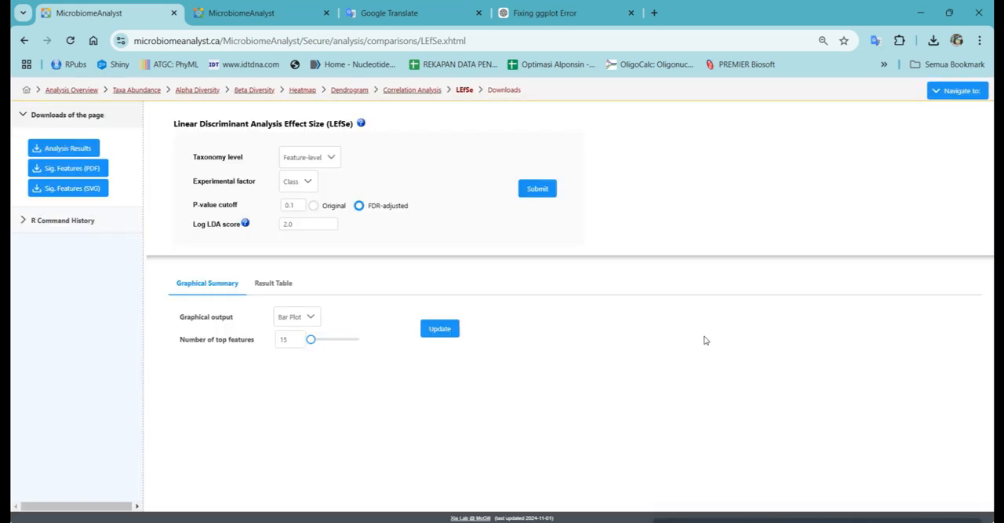
pyautogui.scroll(-1, 704, 340)
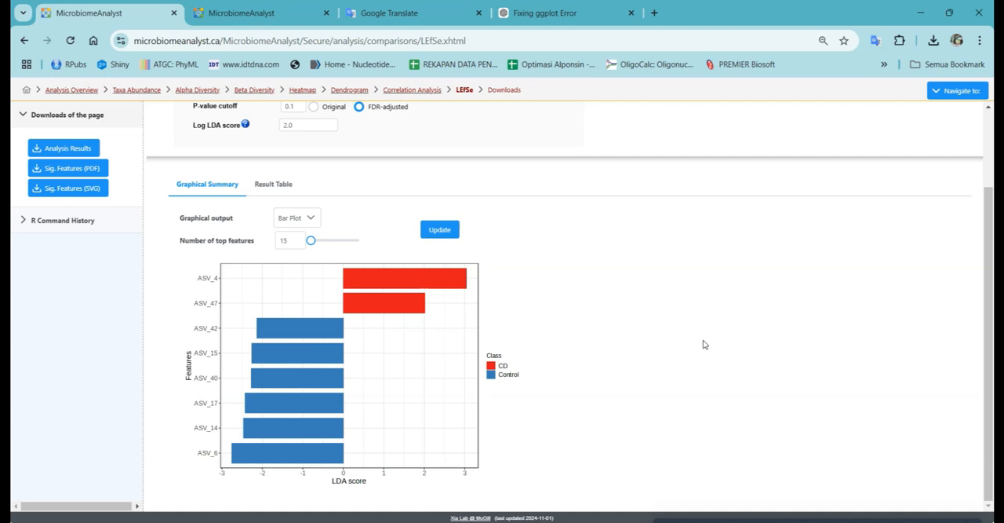
pyautogui.scroll(1, 704, 344)
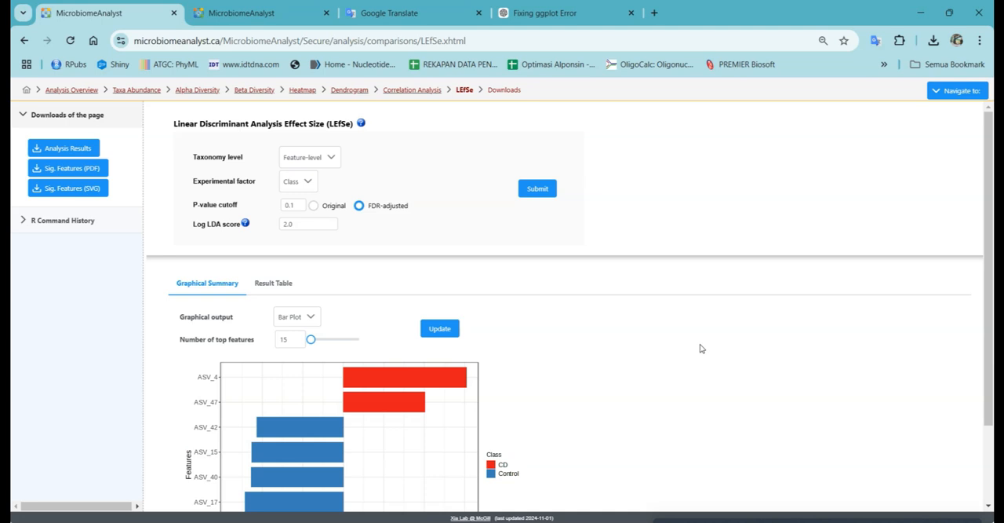
pyautogui.scroll(-1, 701, 348)
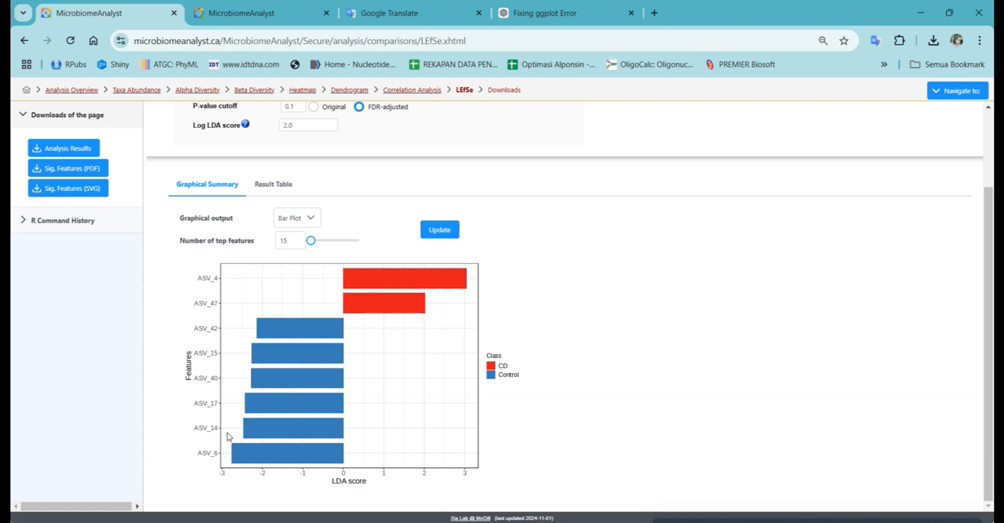
pyautogui.scroll(2, 606, 180)
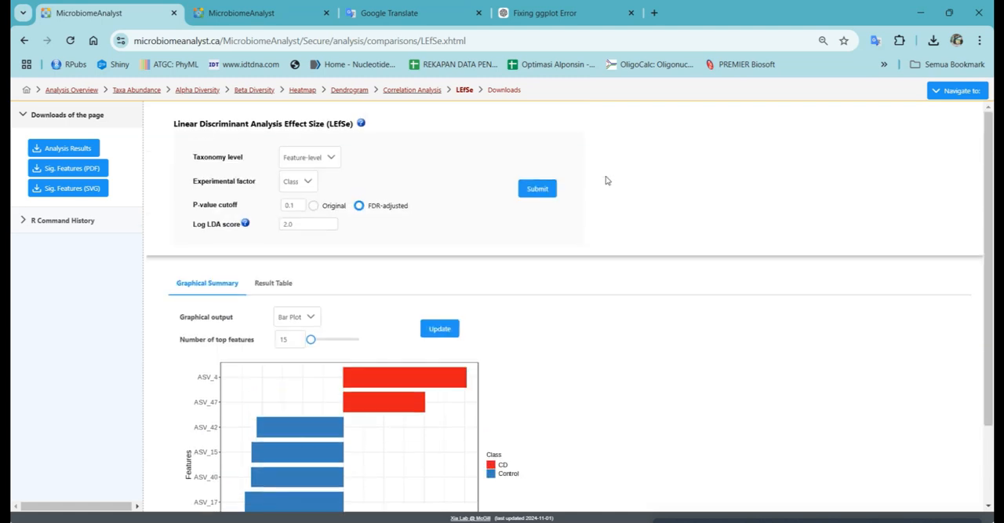
# Step: Set the LEfSe taxonomy level to Species, submit the analysis and examine the species-level LDA score bar plot
pyautogui.click(299, 185)
pyautogui.click(299, 185)
pyautogui.click(302, 159)
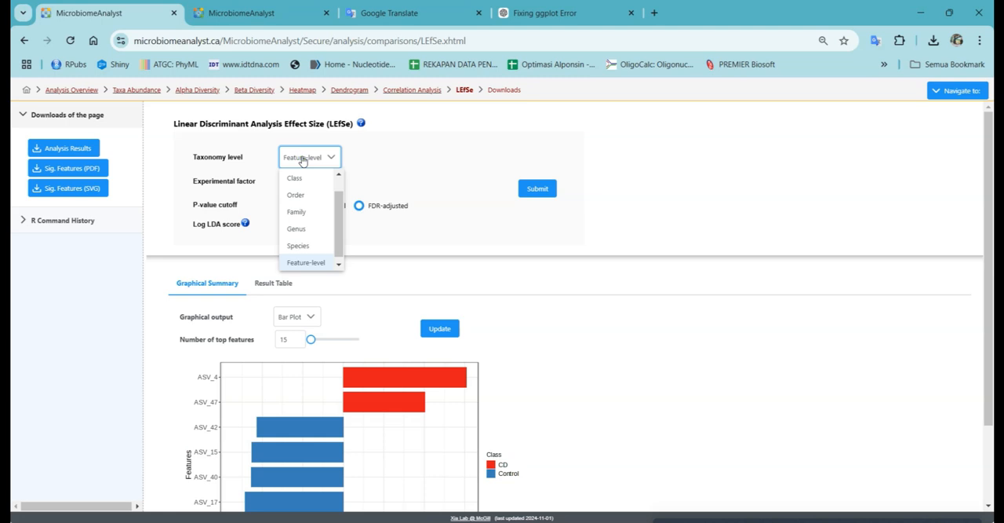
pyautogui.click(377, 159)
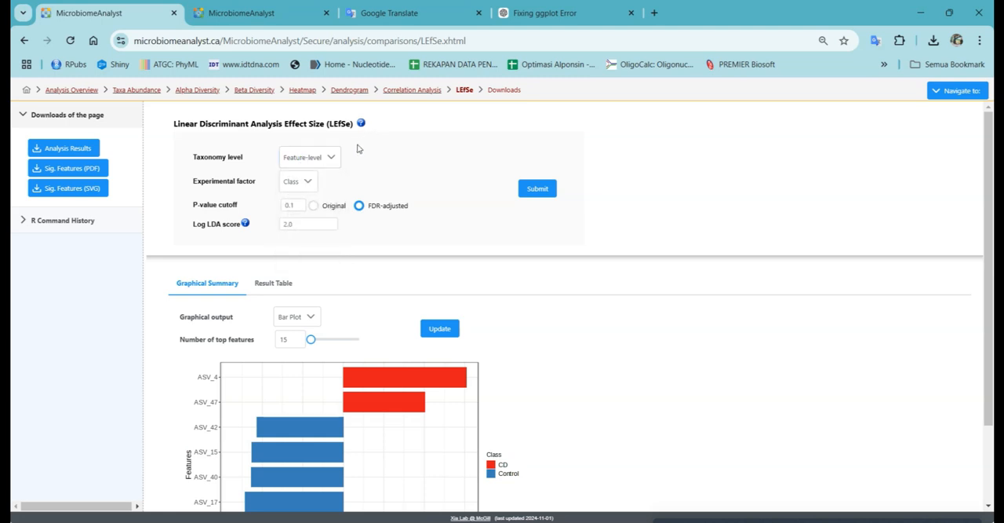
pyautogui.click(318, 166)
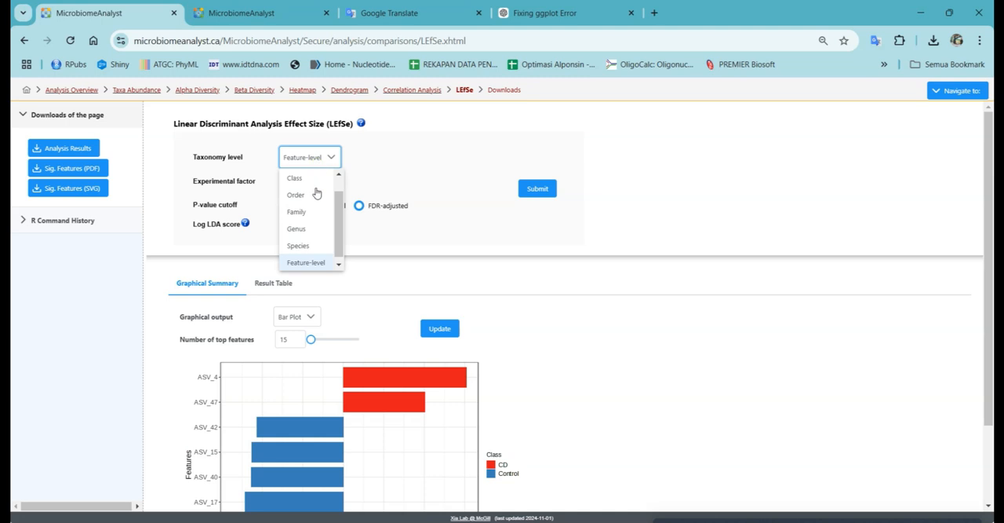
pyautogui.click(314, 242)
pyautogui.click(525, 196)
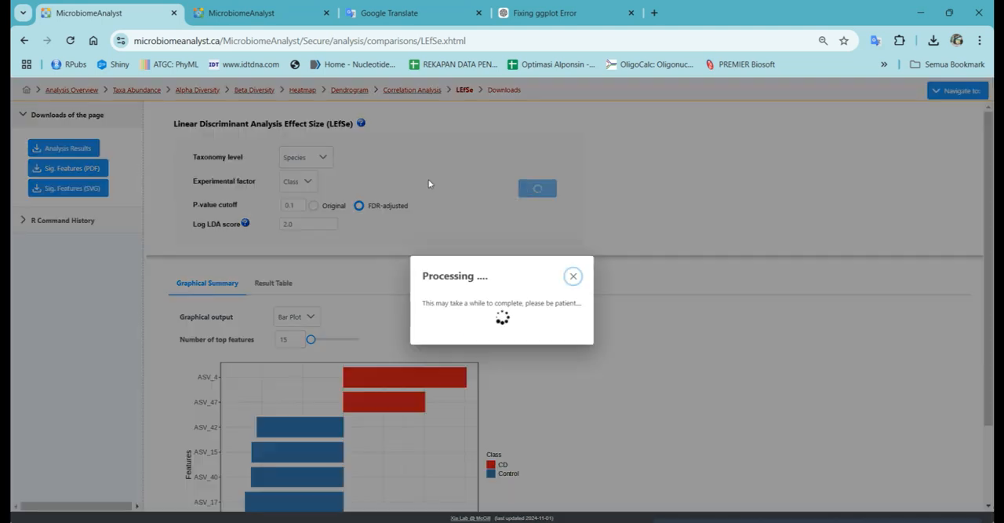
pyautogui.scroll(-2, 579, 402)
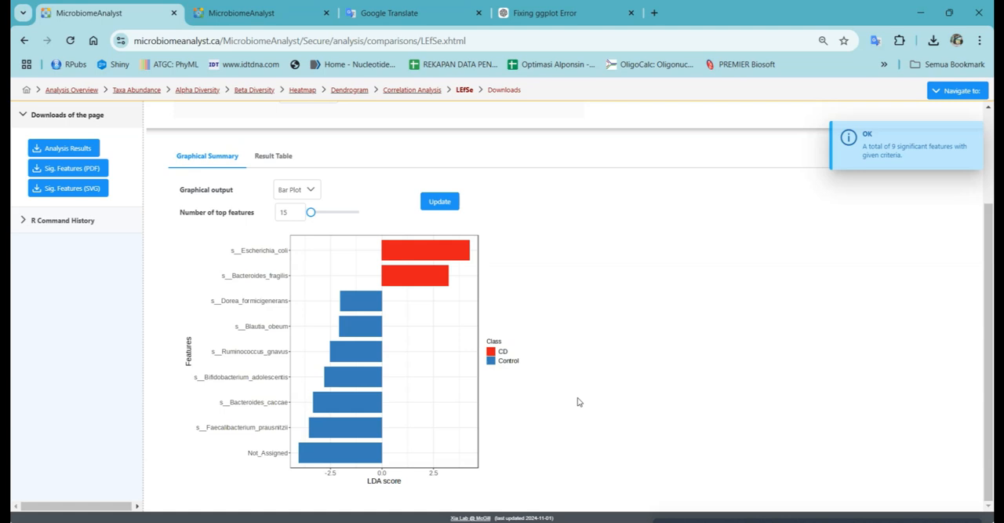
pyautogui.scroll(2, 577, 401)
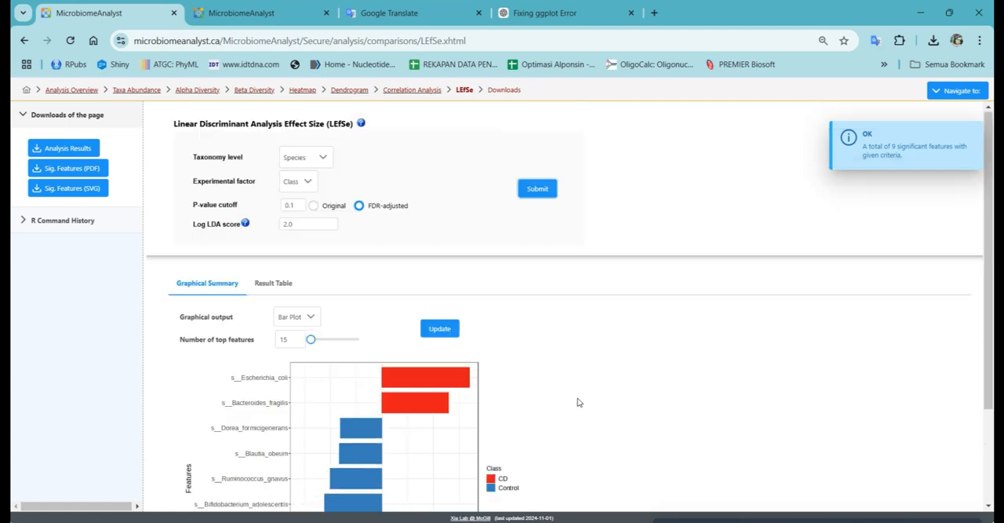
# Step: Open Single-factor analysis from the Analysis Overview and submit the feature-level Control vs. CD comparison with EdgeR and a 0.05 p-value cutoff
pyautogui.click(74, 90)
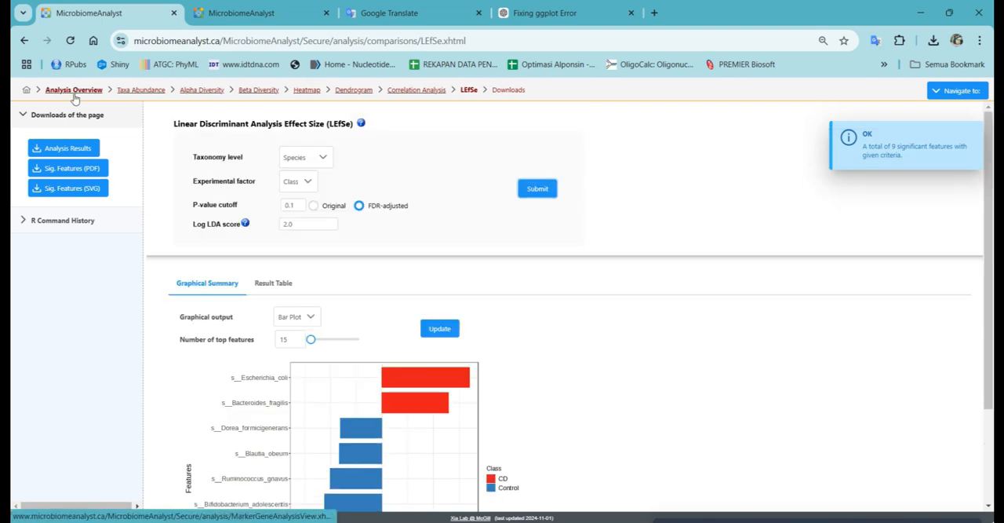
pyautogui.scroll(-1, 440, 309)
pyautogui.scroll(-3, 439, 308)
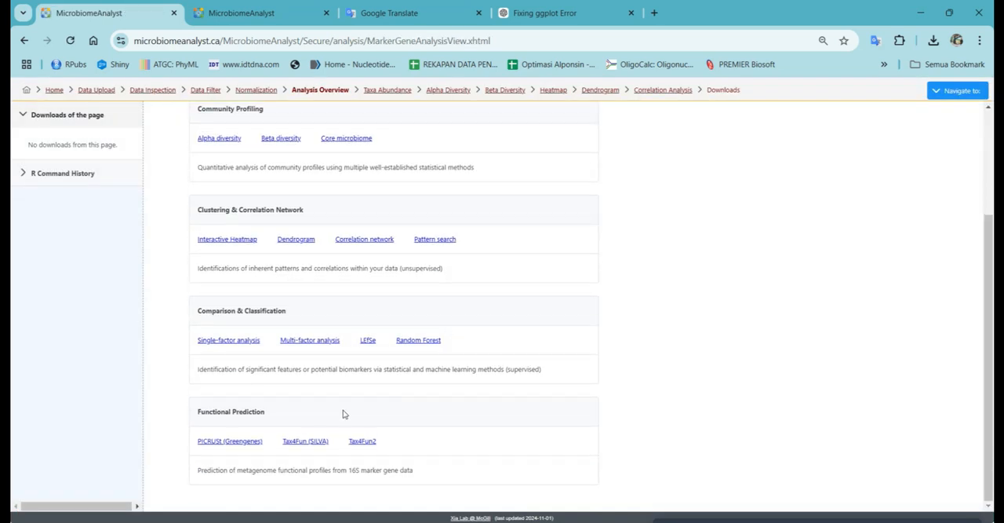
pyautogui.click(248, 341)
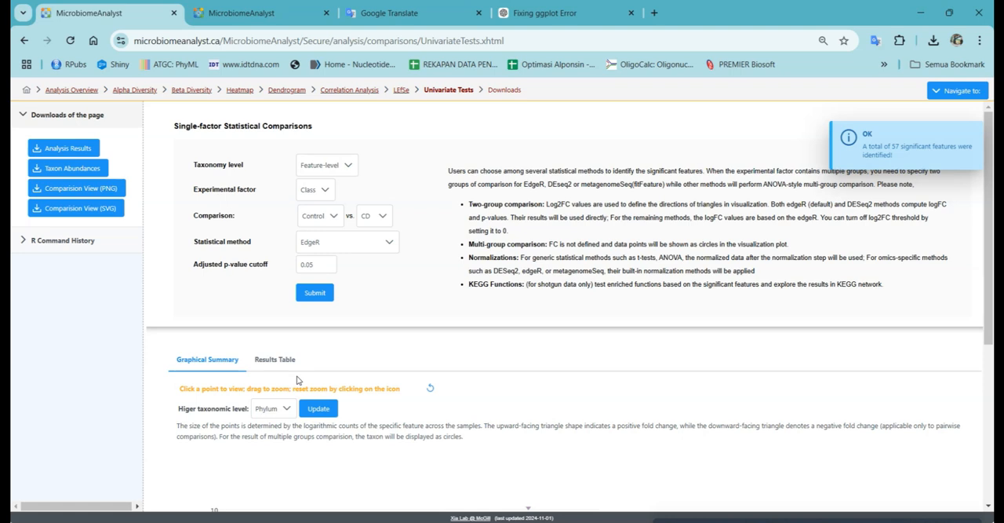
pyautogui.click(322, 302)
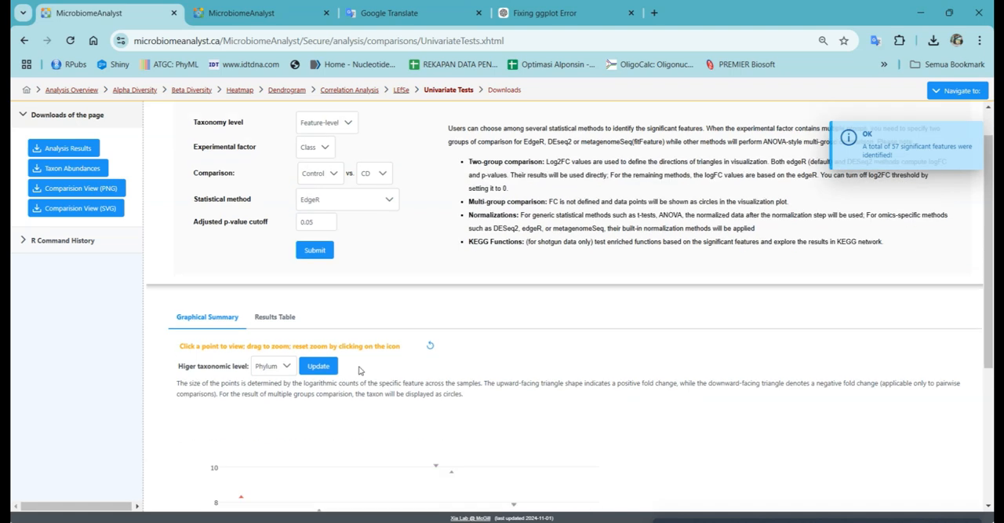
pyautogui.scroll(-3, 360, 371)
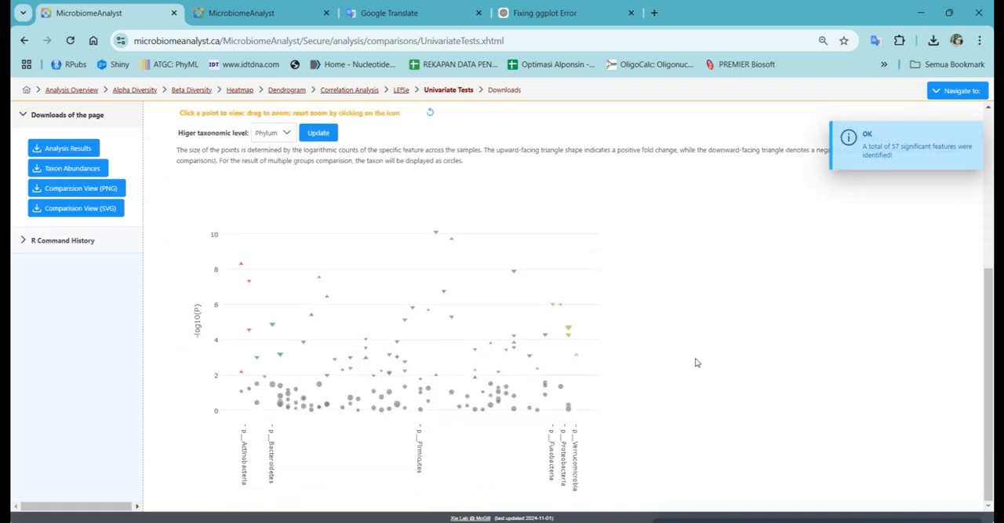
# Step: Set the comparison plot's higher taxonomic level to Class, update it and examine the plotted features
pyautogui.click(266, 131)
pyautogui.click(266, 172)
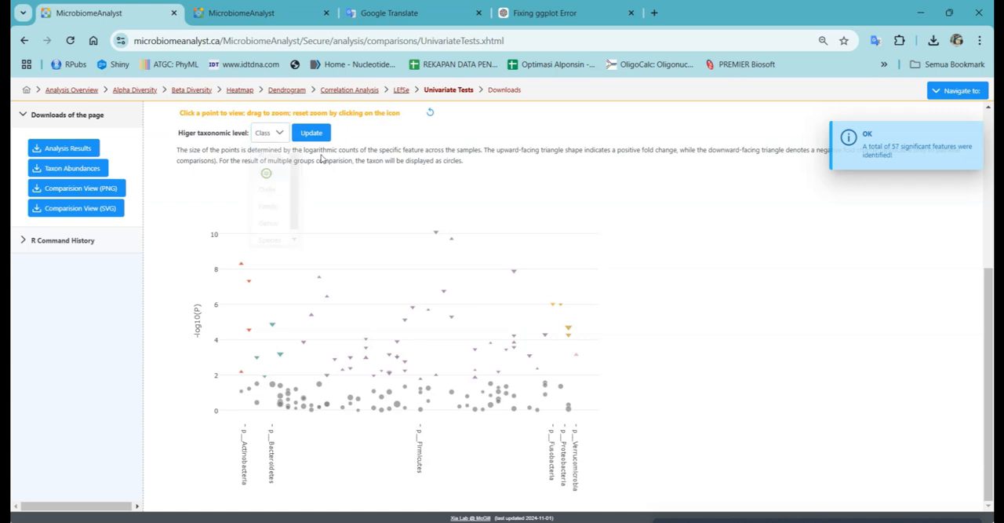
pyautogui.click(311, 133)
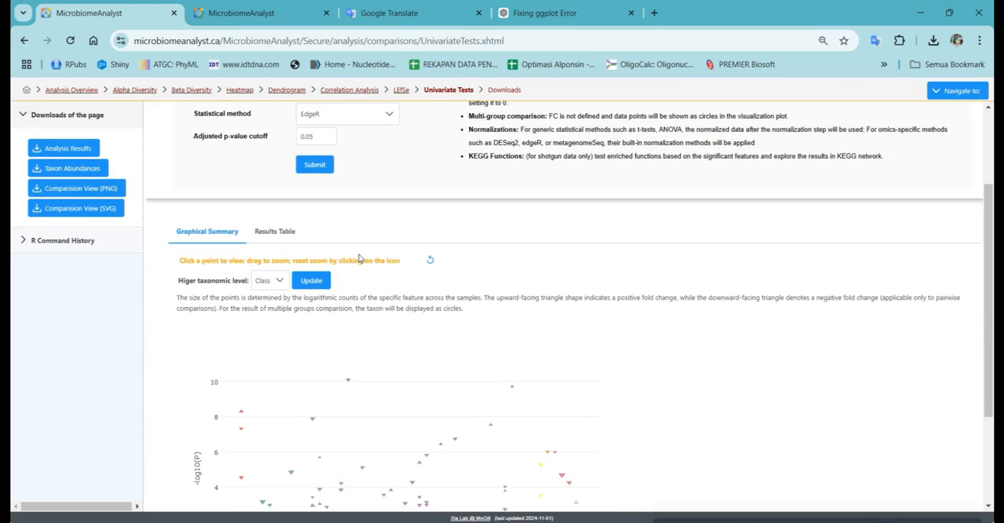
pyautogui.scroll(-3, 359, 259)
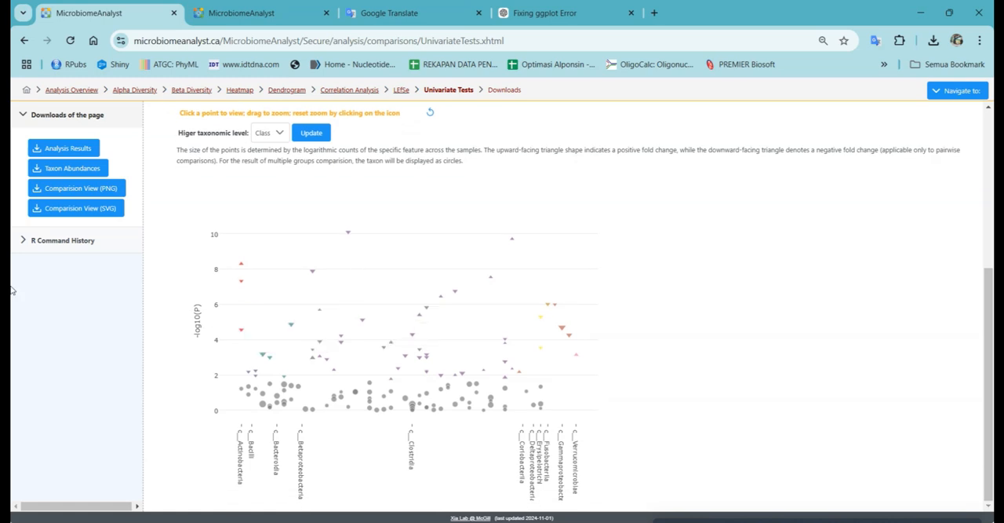
pyautogui.scroll(4, 468, 238)
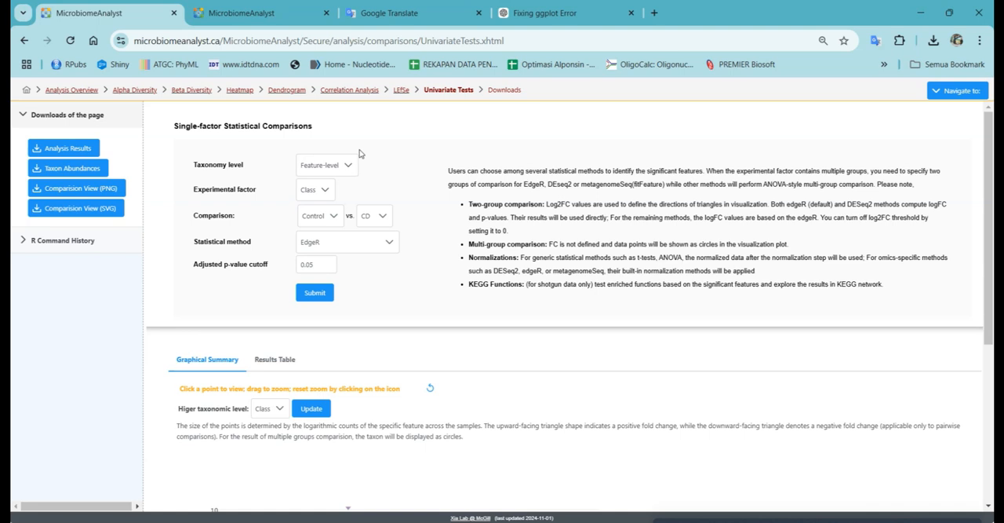
# Step: Set the statistical method to Mann-Whitney/Kruskal-Wallis, submit the comparison and examine the class-level plot
pyautogui.click(339, 244)
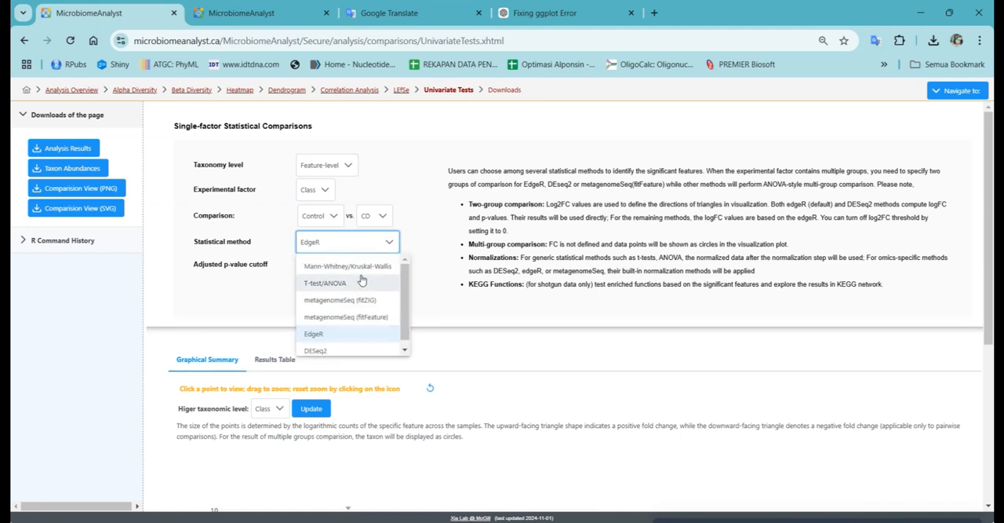
pyautogui.click(360, 268)
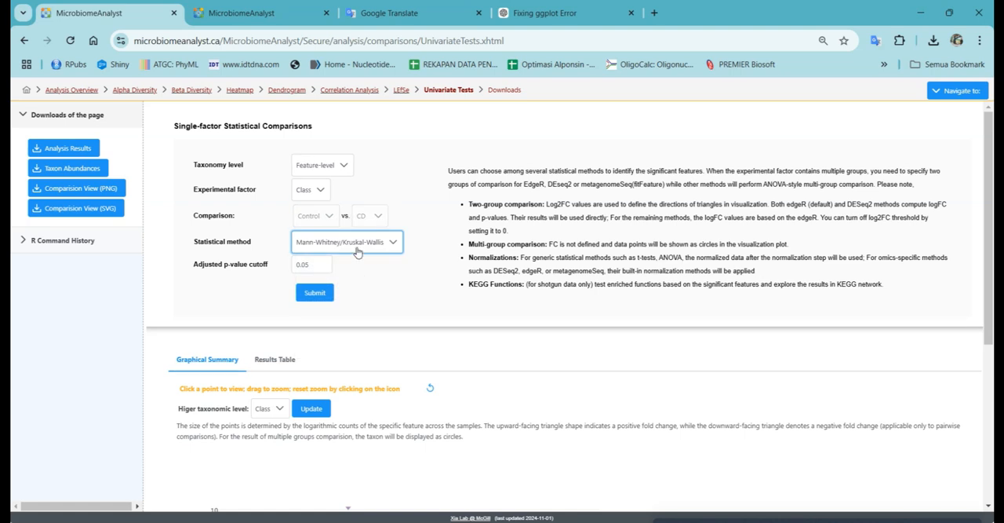
pyautogui.click(357, 251)
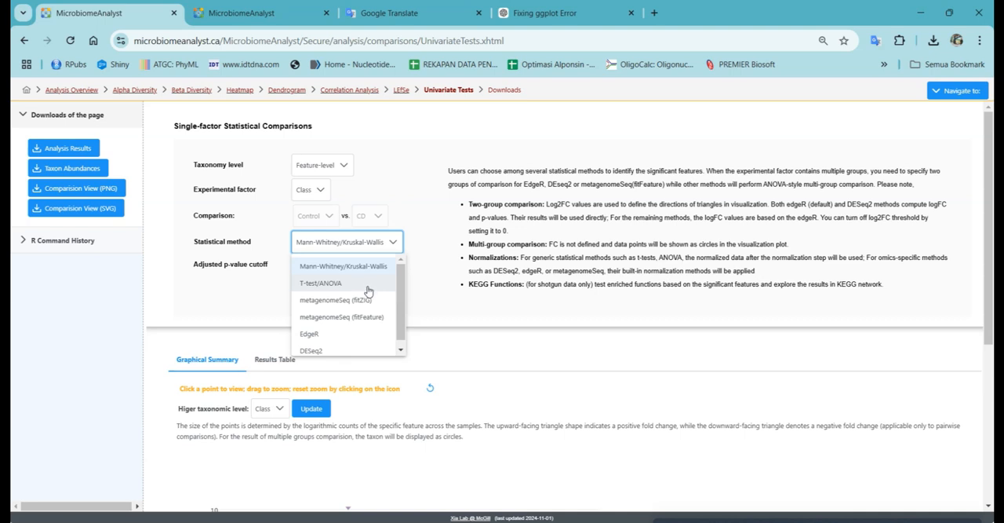
pyautogui.scroll(-1, 365, 286)
pyautogui.click(418, 226)
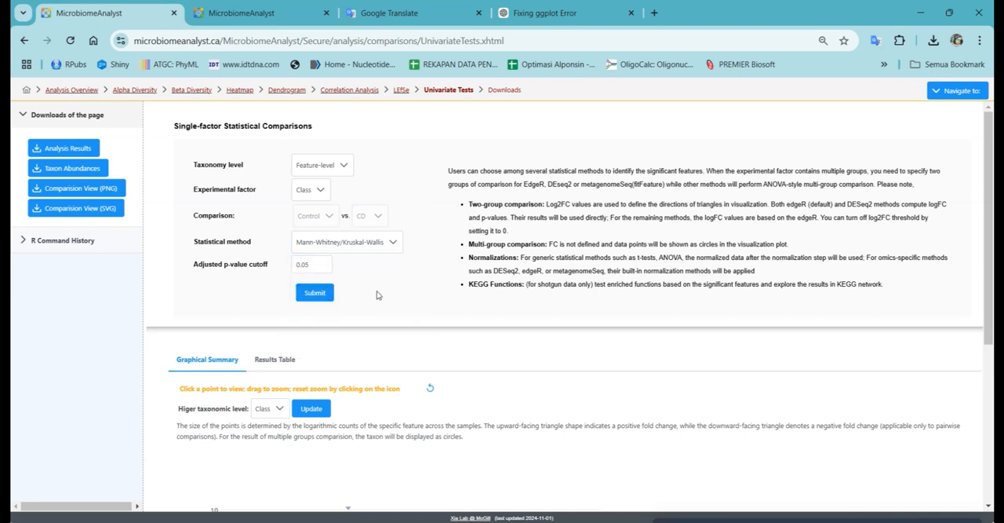
pyautogui.click(323, 292)
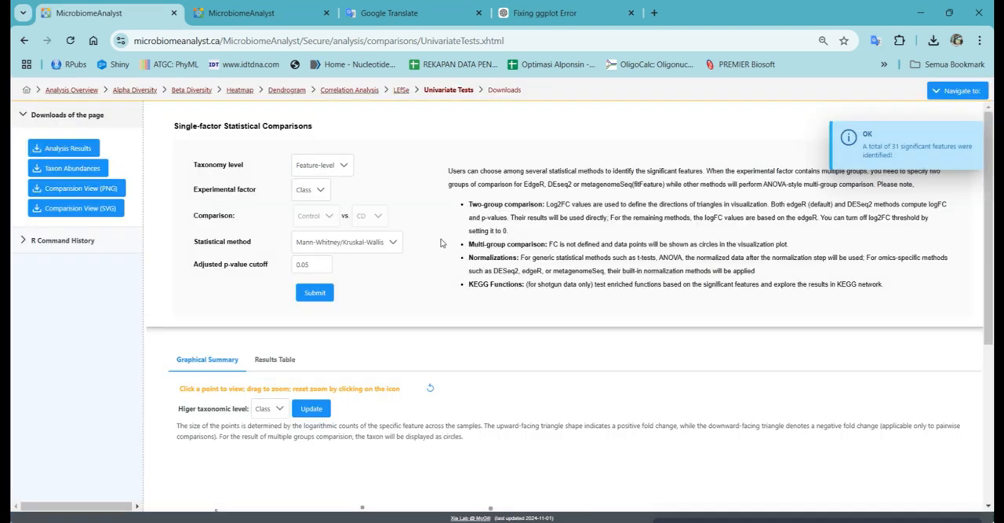
pyautogui.scroll(-4, 442, 244)
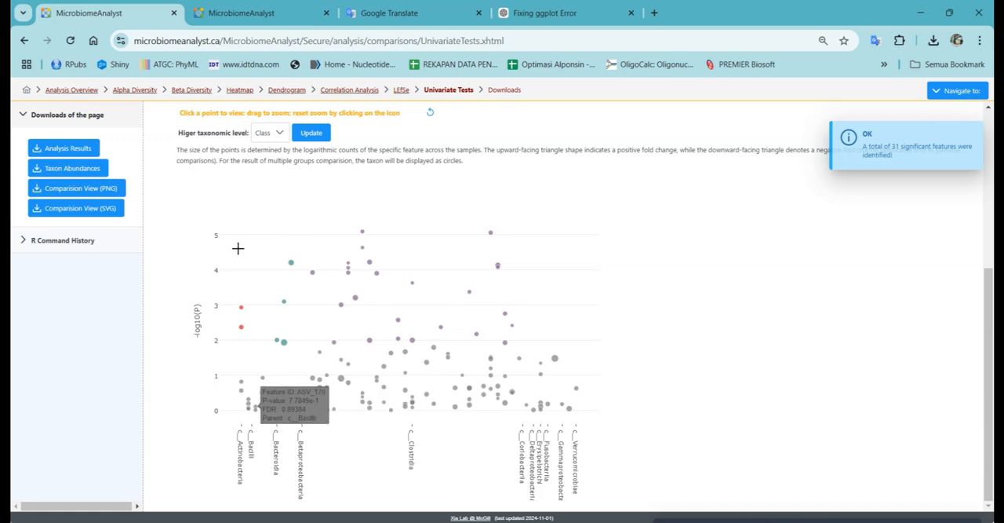
pyautogui.scroll(1, 205, 243)
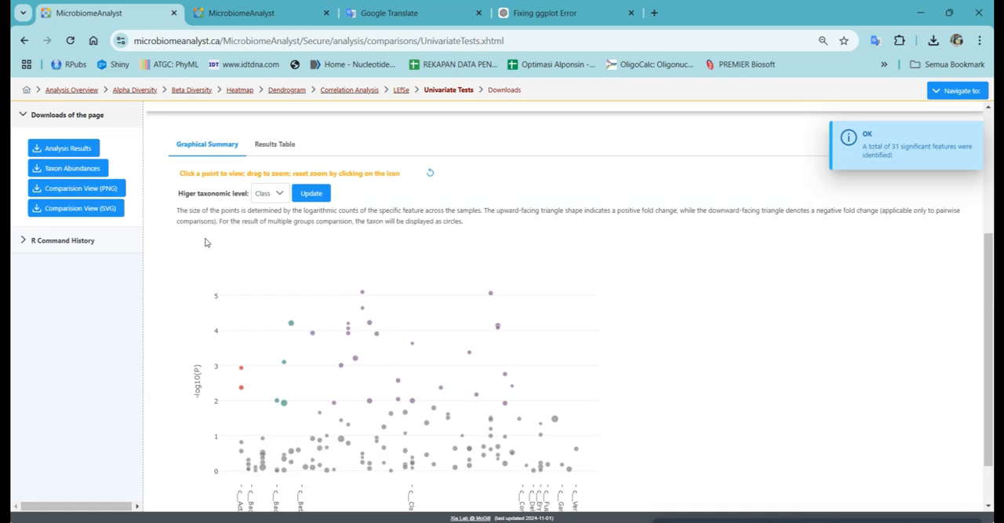
# Step: Set the Mann-Whitney/Kruskal-Wallis plot's higher taxonomic level to Species, update it and examine the features by species
pyautogui.click(280, 198)
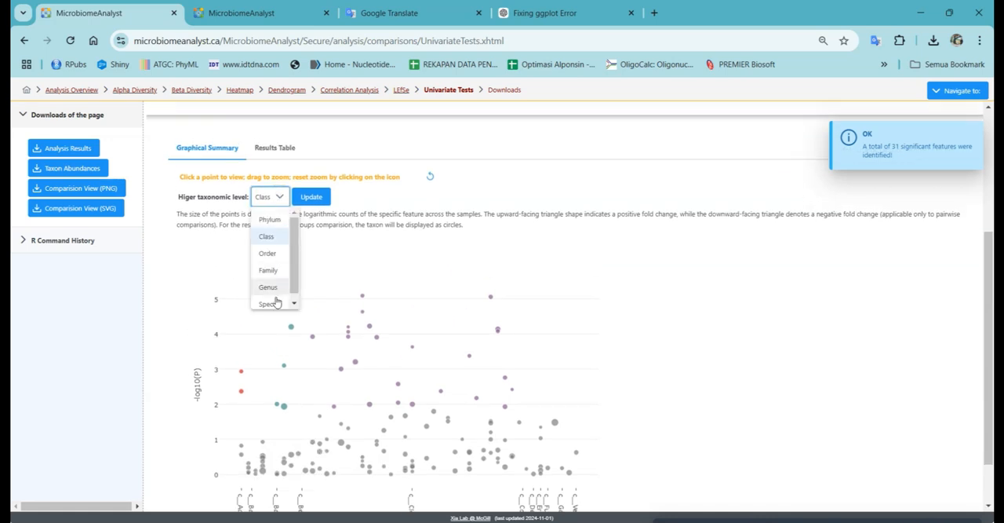
pyautogui.scroll(-1, 562, 324)
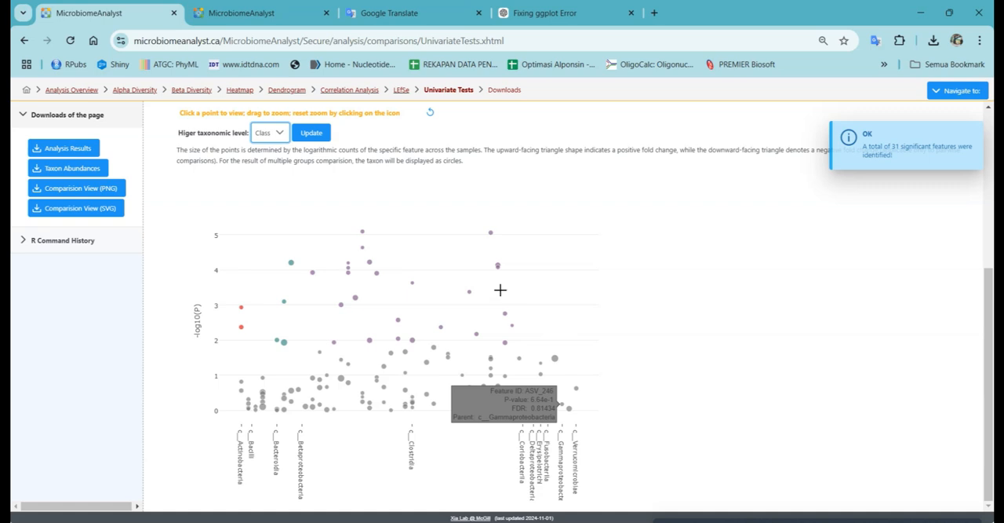
pyautogui.click(276, 135)
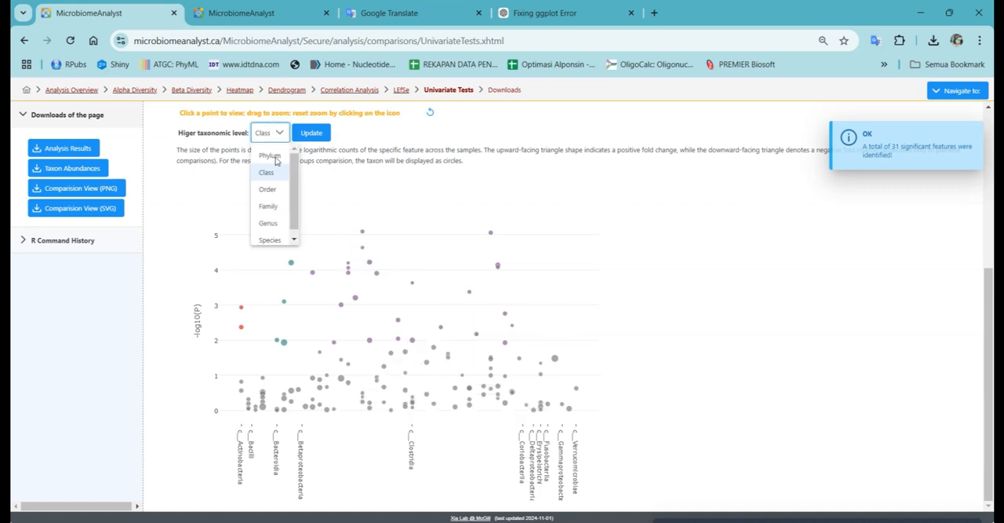
pyautogui.click(265, 242)
pyautogui.click(318, 133)
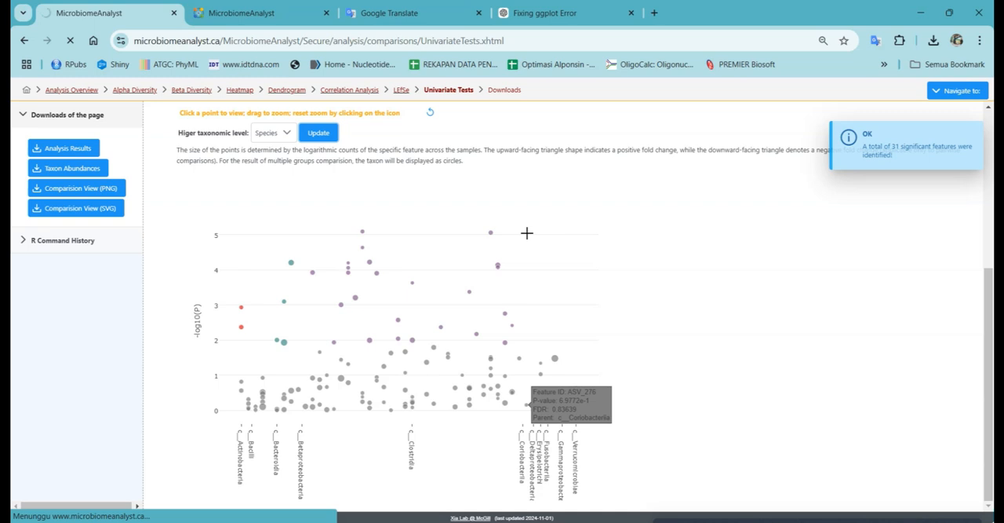
pyautogui.scroll(-2, 425, 353)
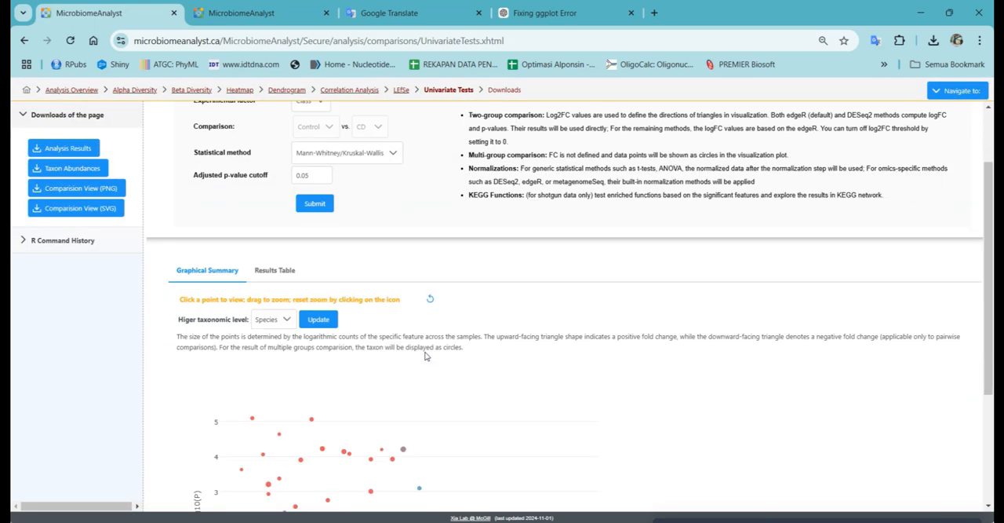
pyautogui.scroll(-3, 425, 353)
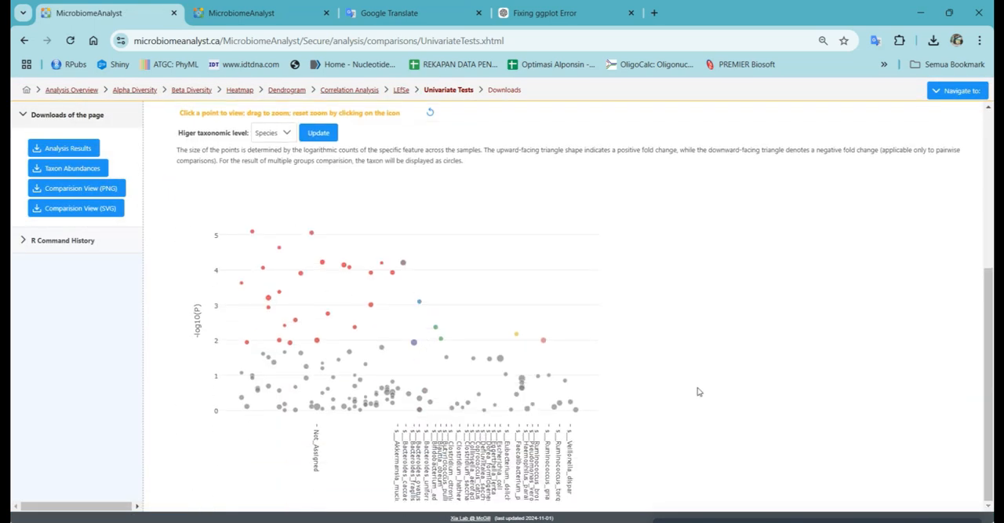
pyautogui.scroll(4, 694, 392)
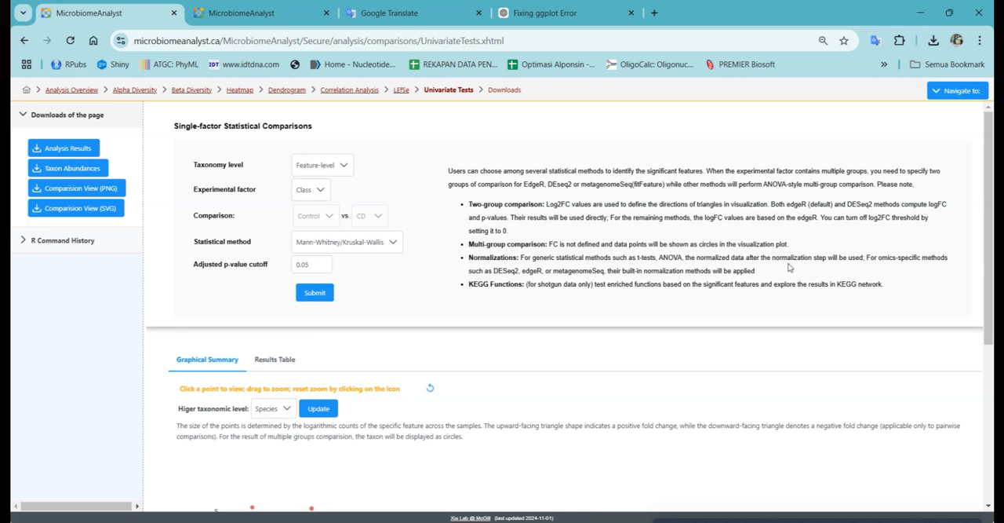
pyautogui.scroll(-1, 790, 268)
pyautogui.scroll(1, 791, 269)
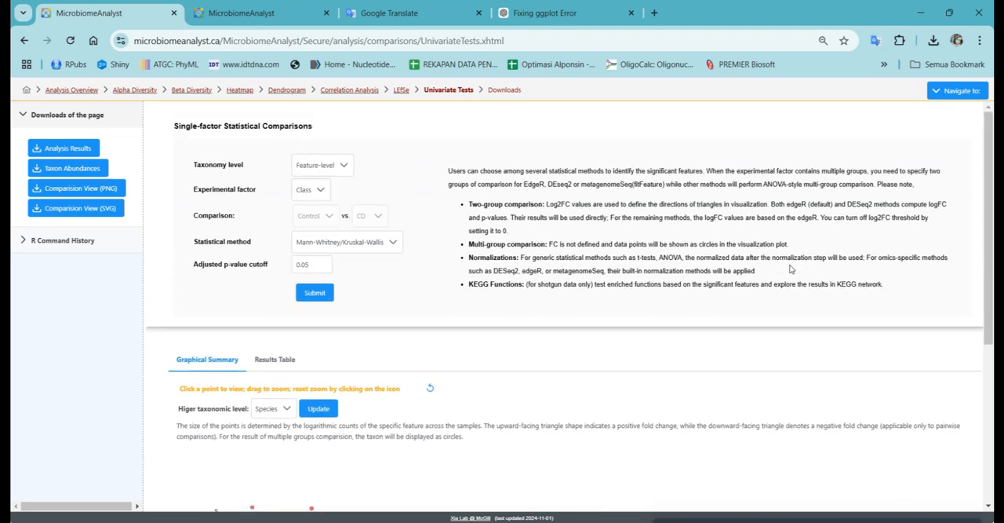